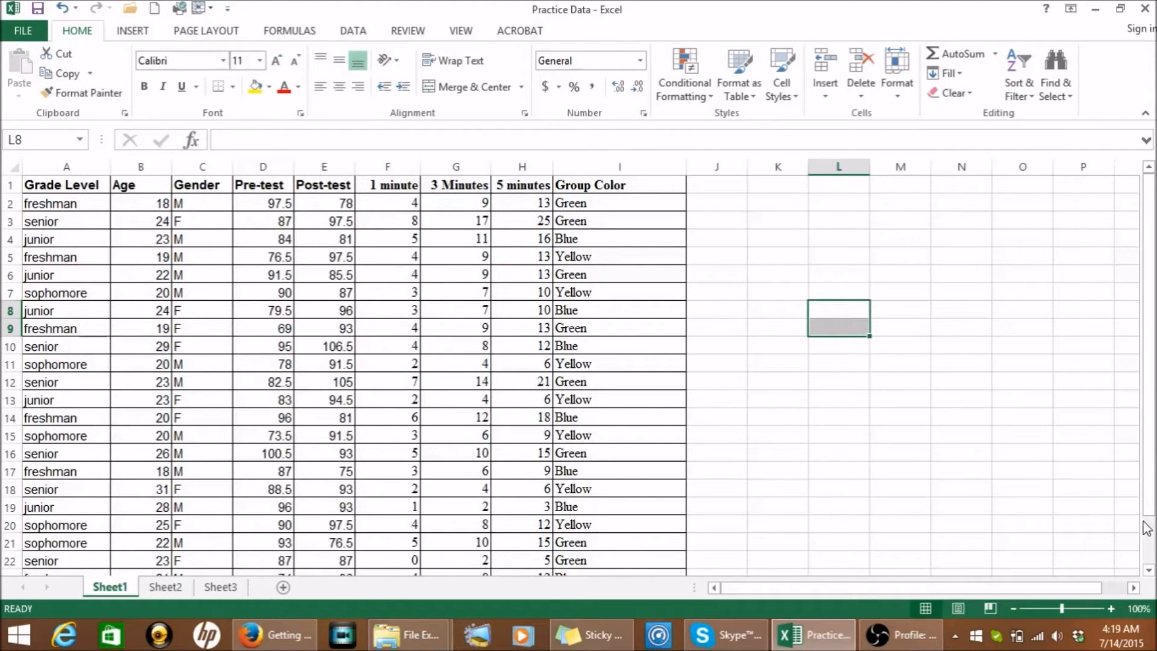
Look over the practice data, then start IBM SPSS Statistics 20 with a blank dataset for typing in data.
left_click(1150, 553)
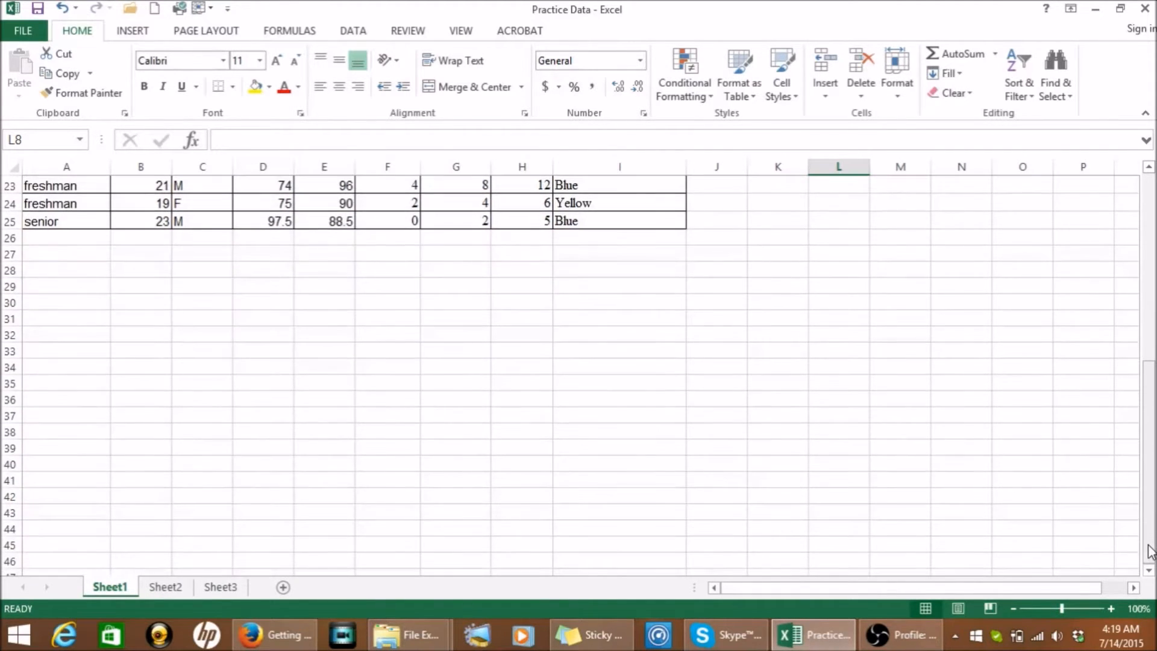
left_click(1151, 224)
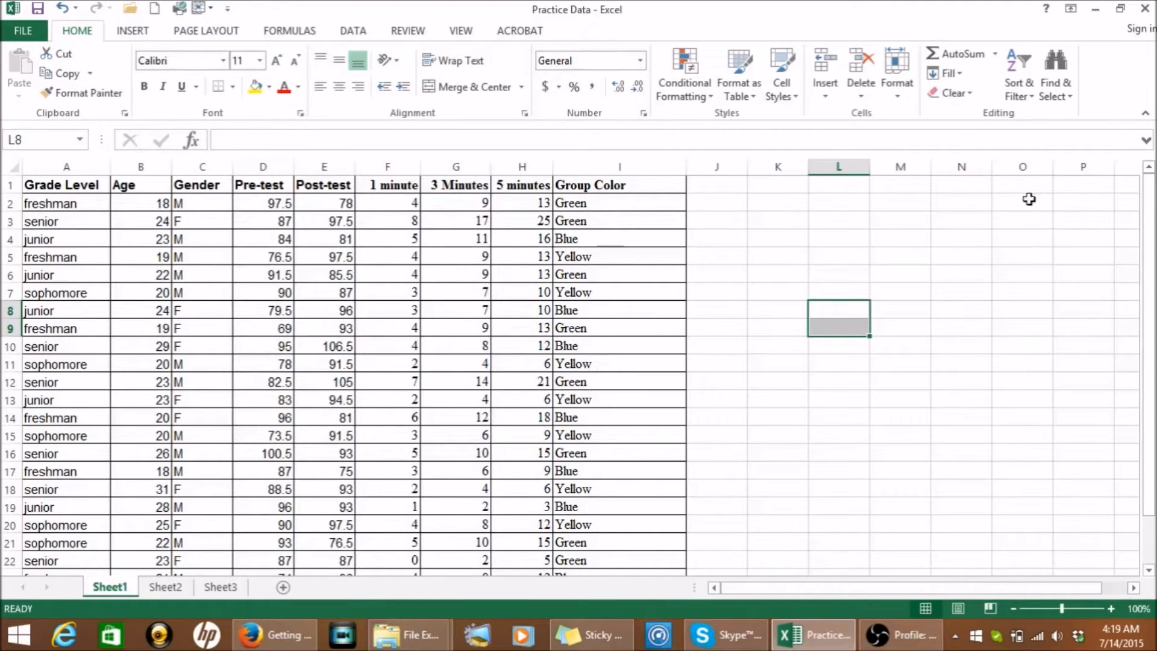
left_click(1093, 12)
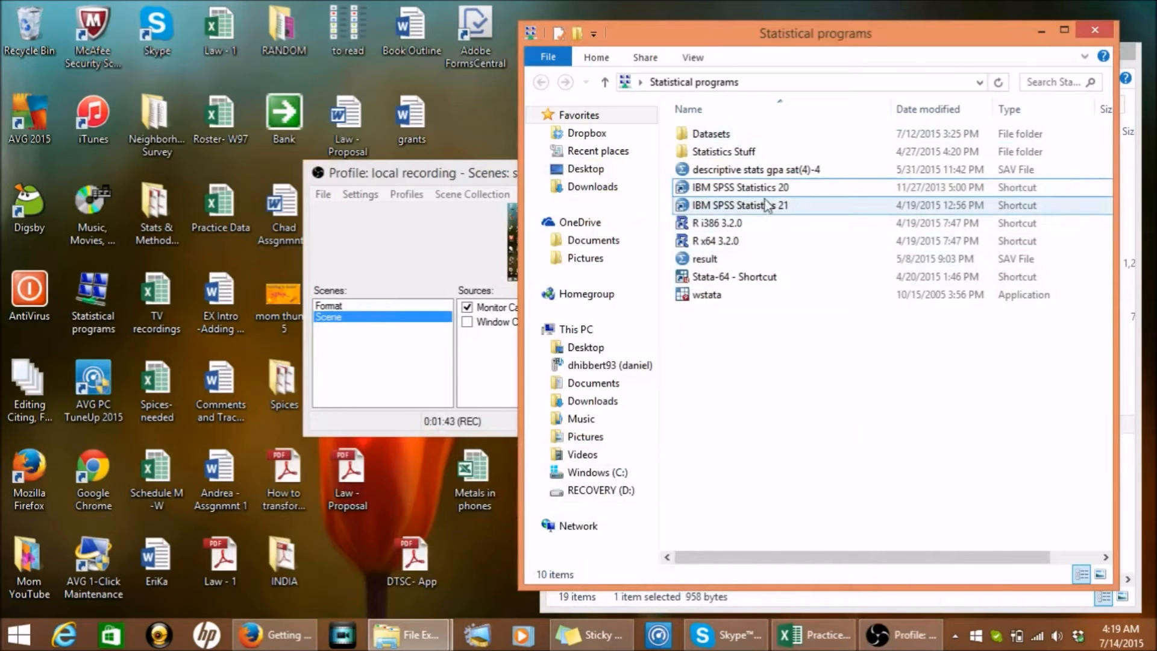
double_click(764, 192)
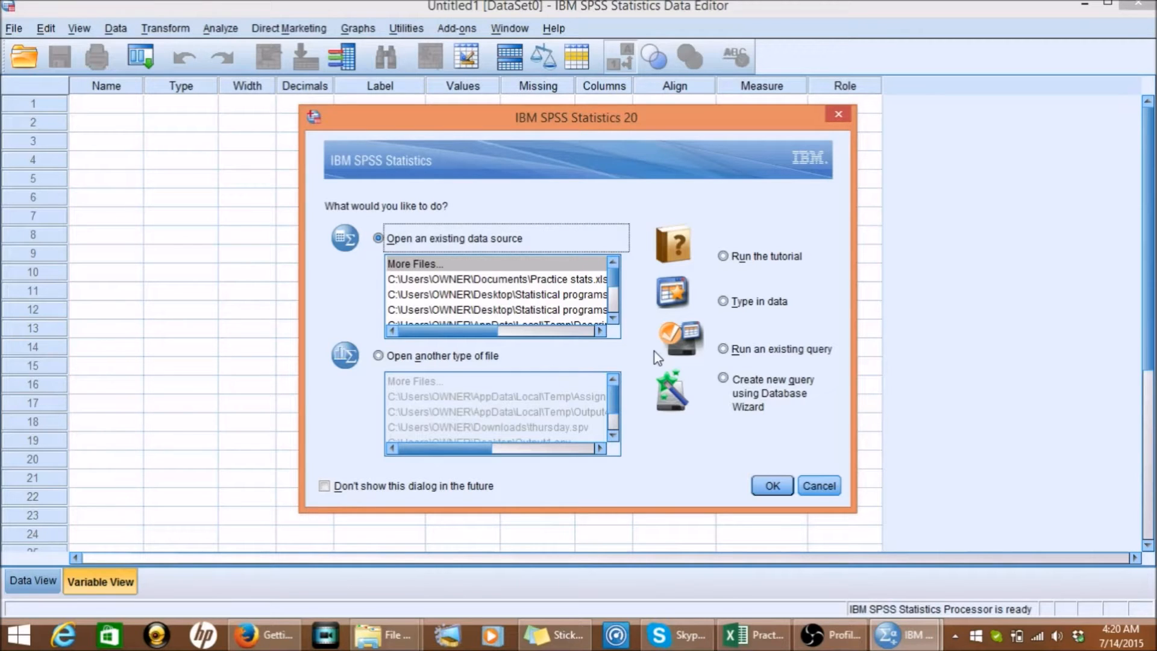
left_click(726, 301)
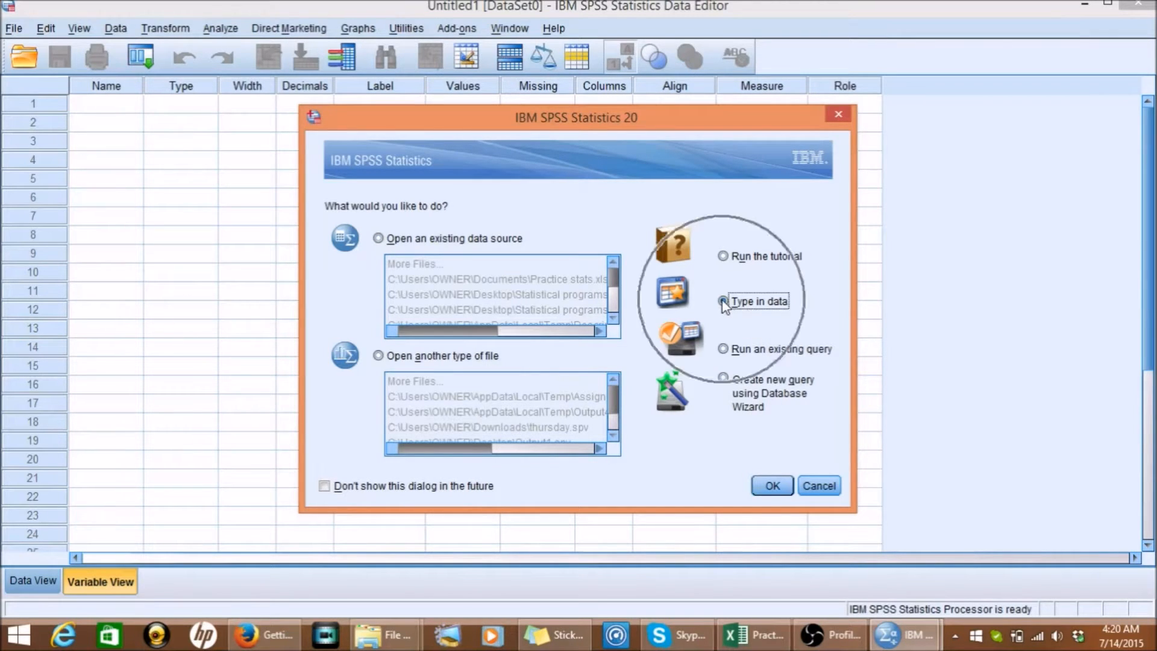
left_click(771, 486)
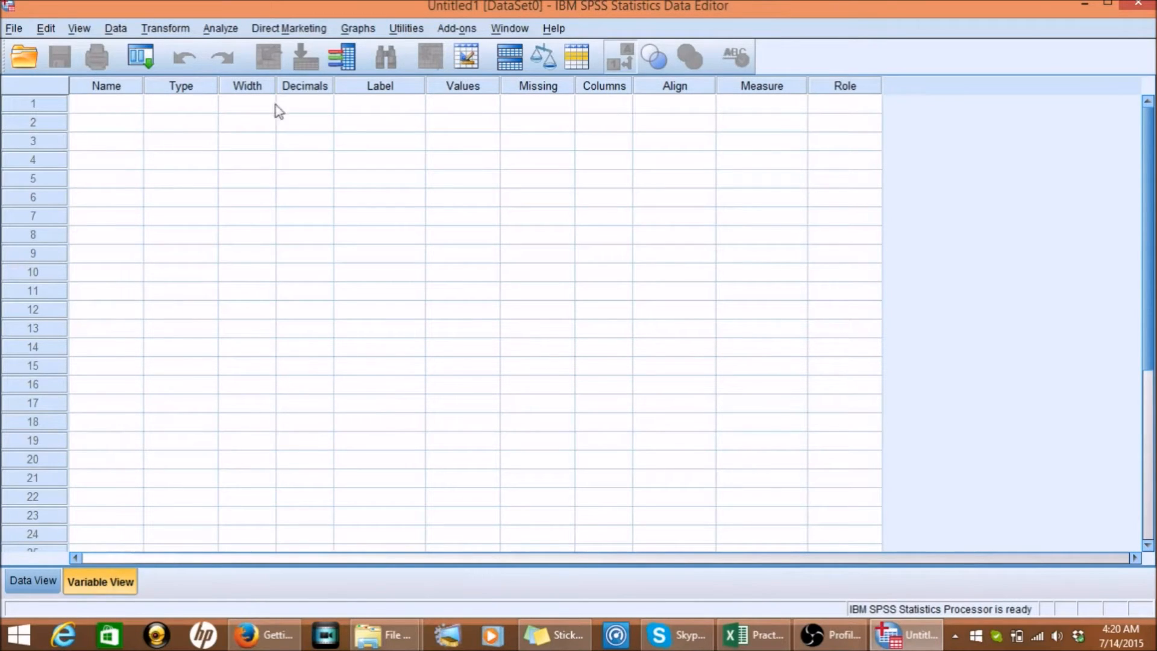
Compare the empty dataset's Data View and Variable View, finishing in Data View.
left_click(24, 579)
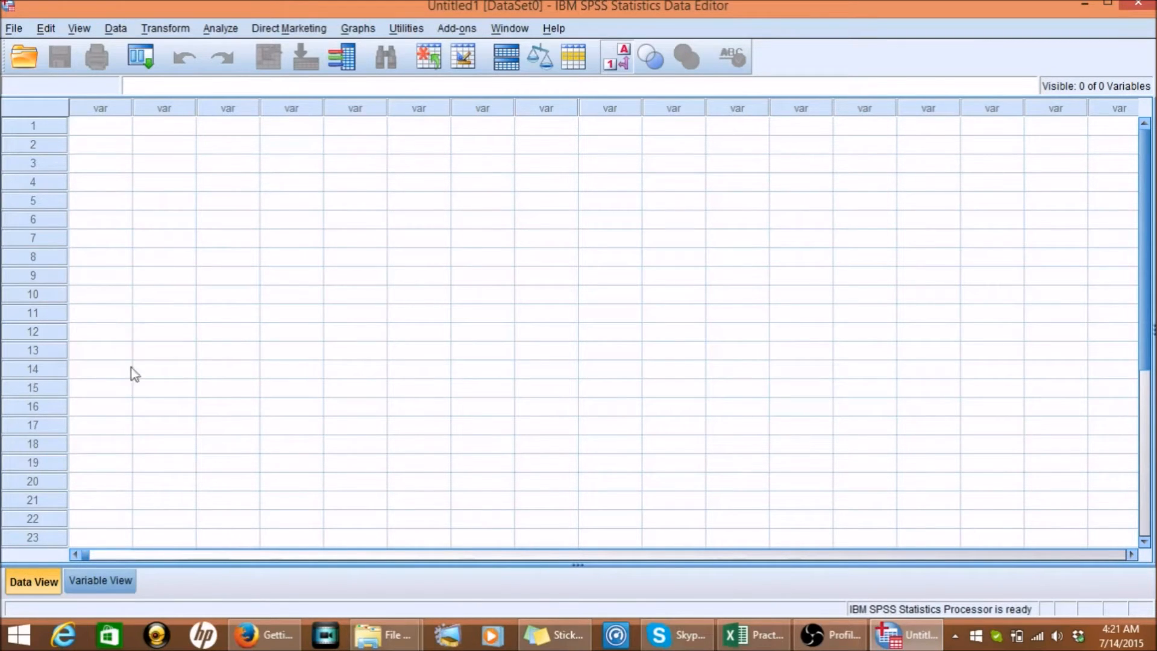
left_click(118, 578)
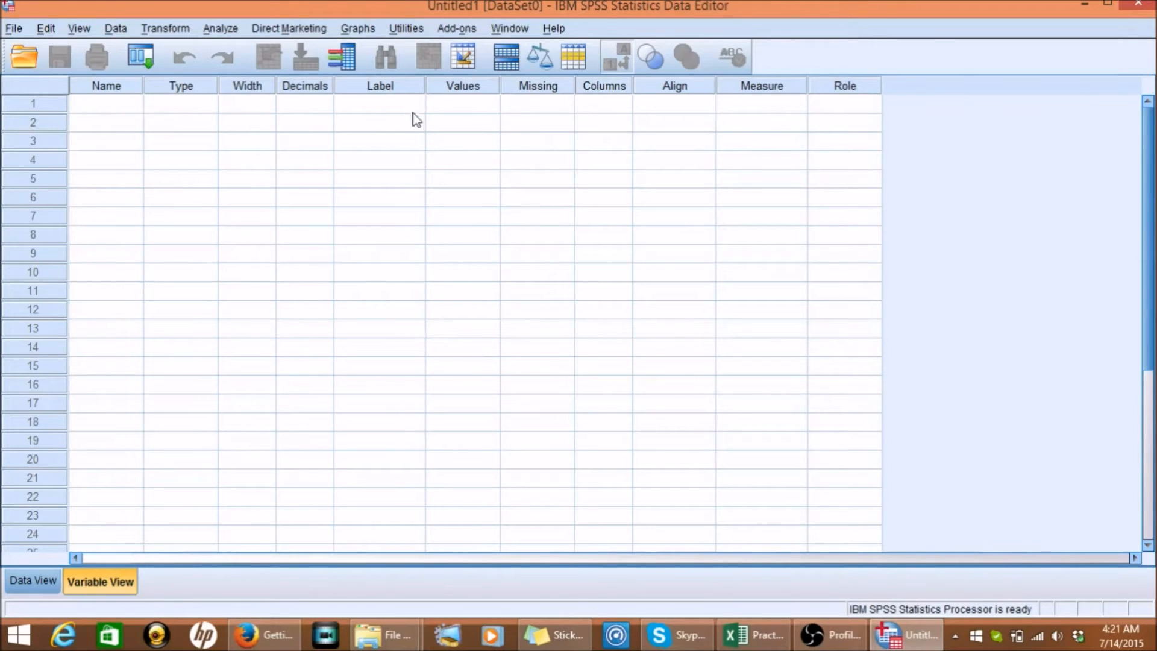
left_click(23, 580)
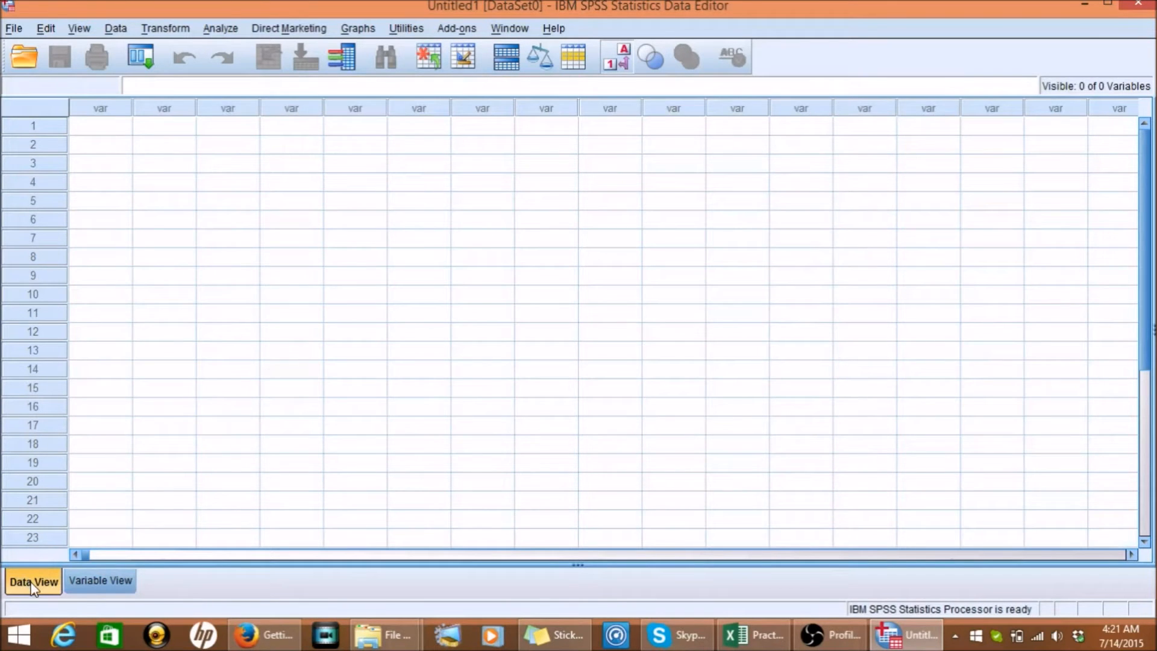
Switch to the Practice Data workbook in Excel and copy the data in A2:I25 without the header row.
left_click(747, 635)
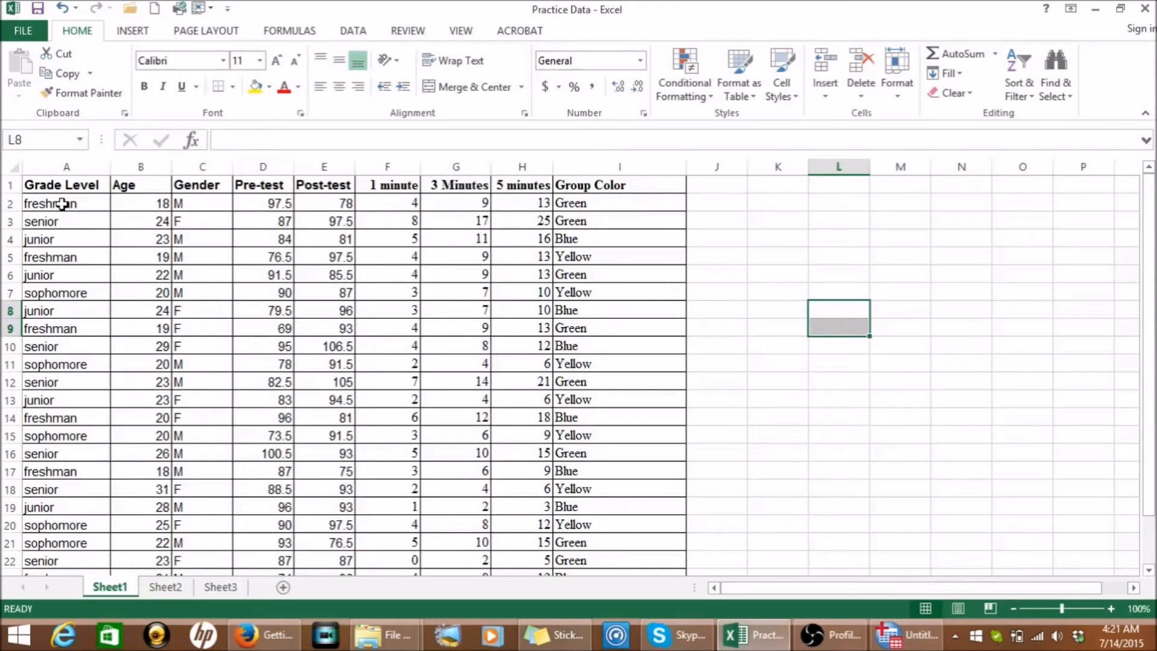
left_click(90, 205)
left_click_drag(114, 206, 641, 522)
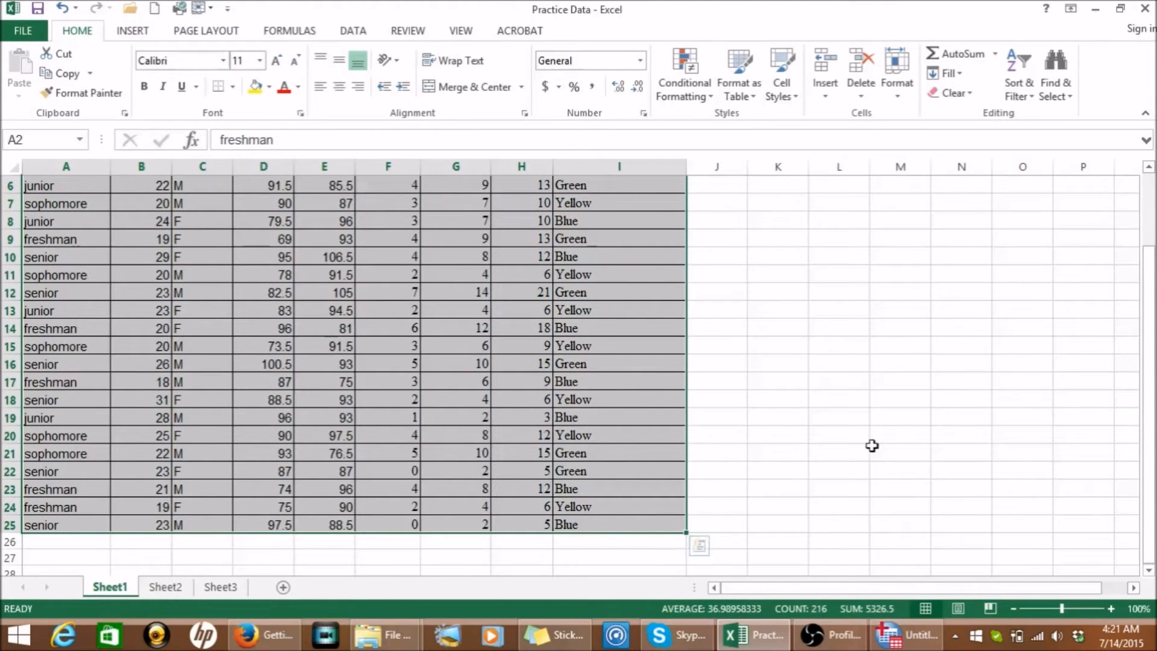
left_click(1149, 195)
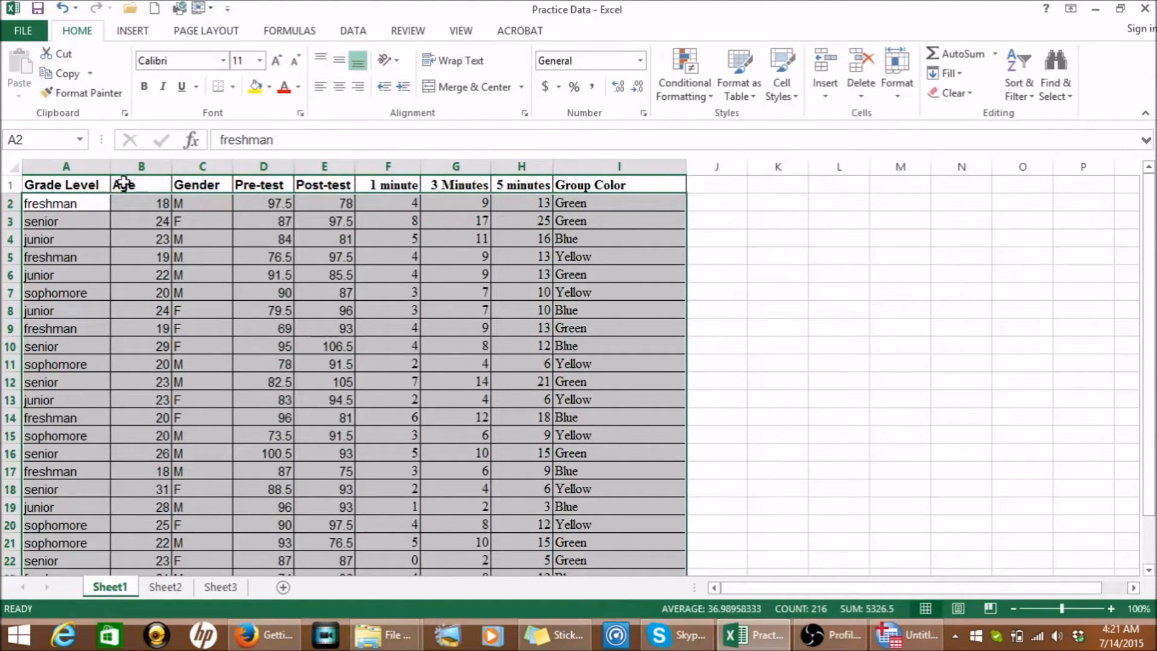
right_click(154, 242)
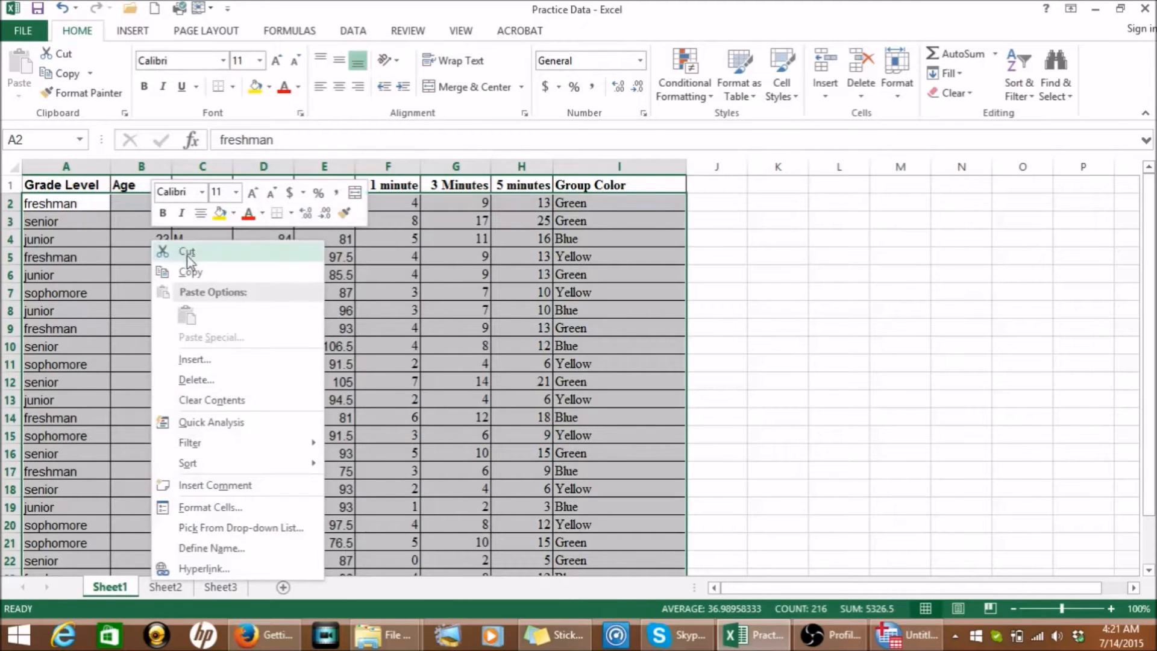
left_click(192, 274)
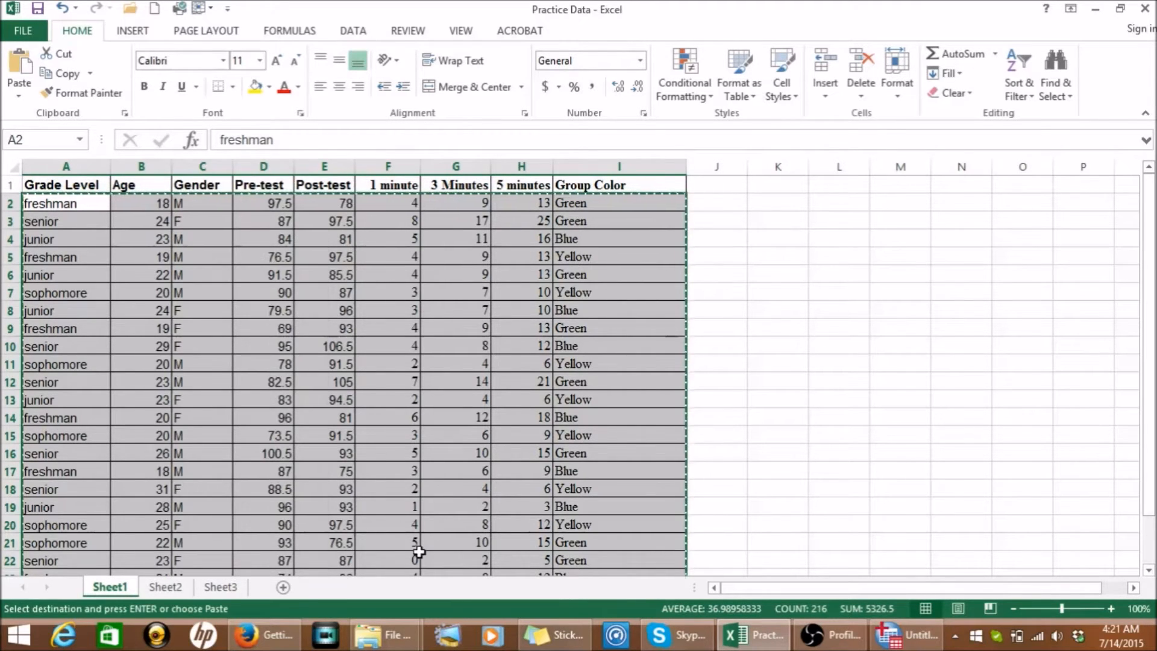
Switch to SPSS, paste the copied data starting at the first Data View cell, and widen the third variable's column.
left_click(904, 634)
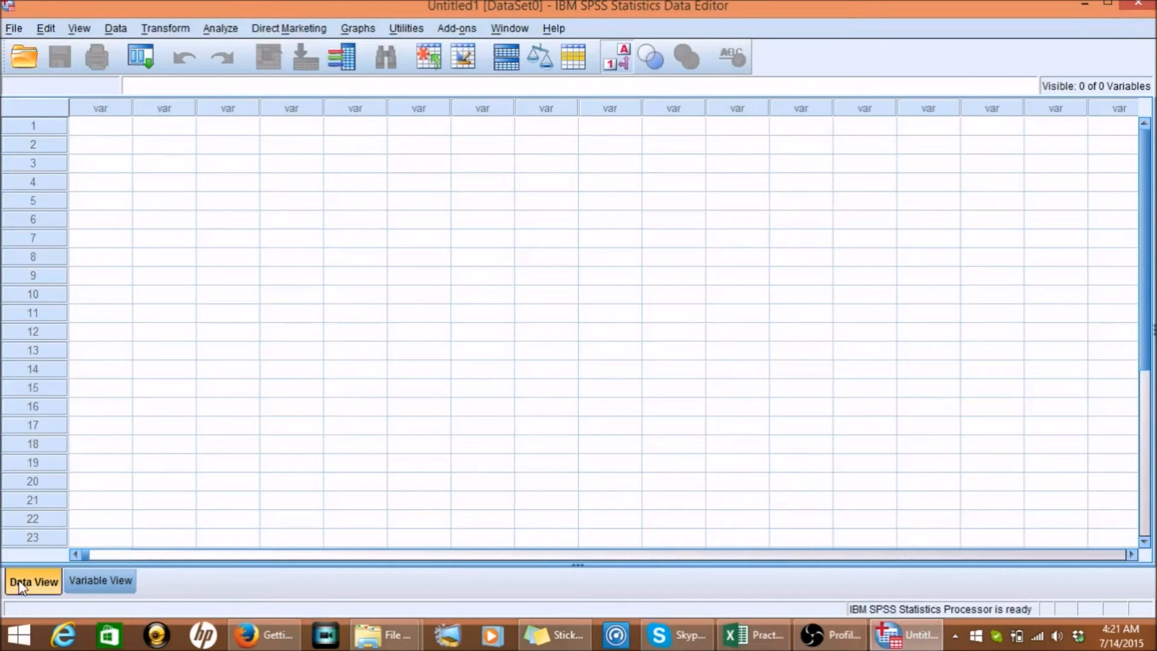
left_click(100, 128)
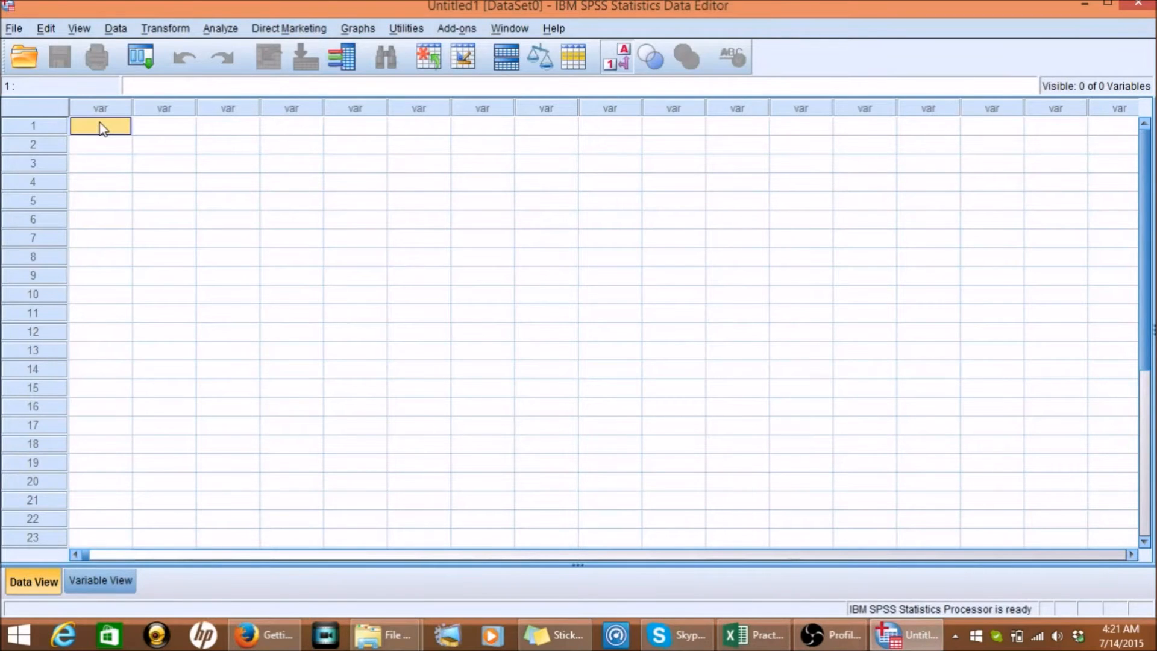
right_click(101, 129)
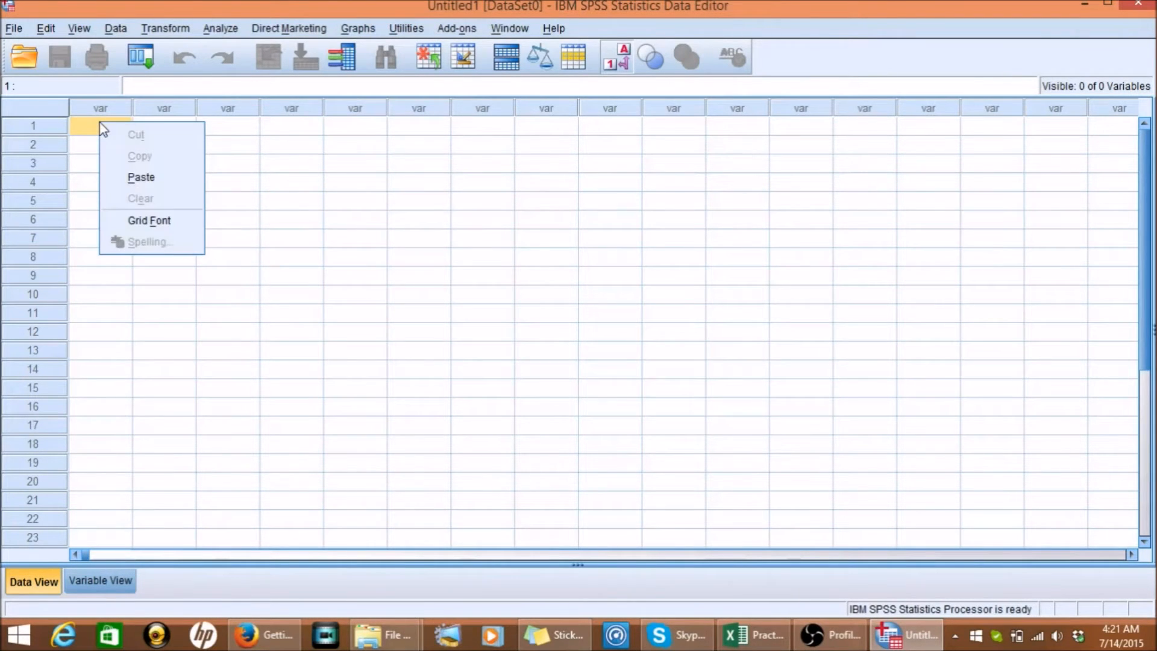
left_click(142, 178)
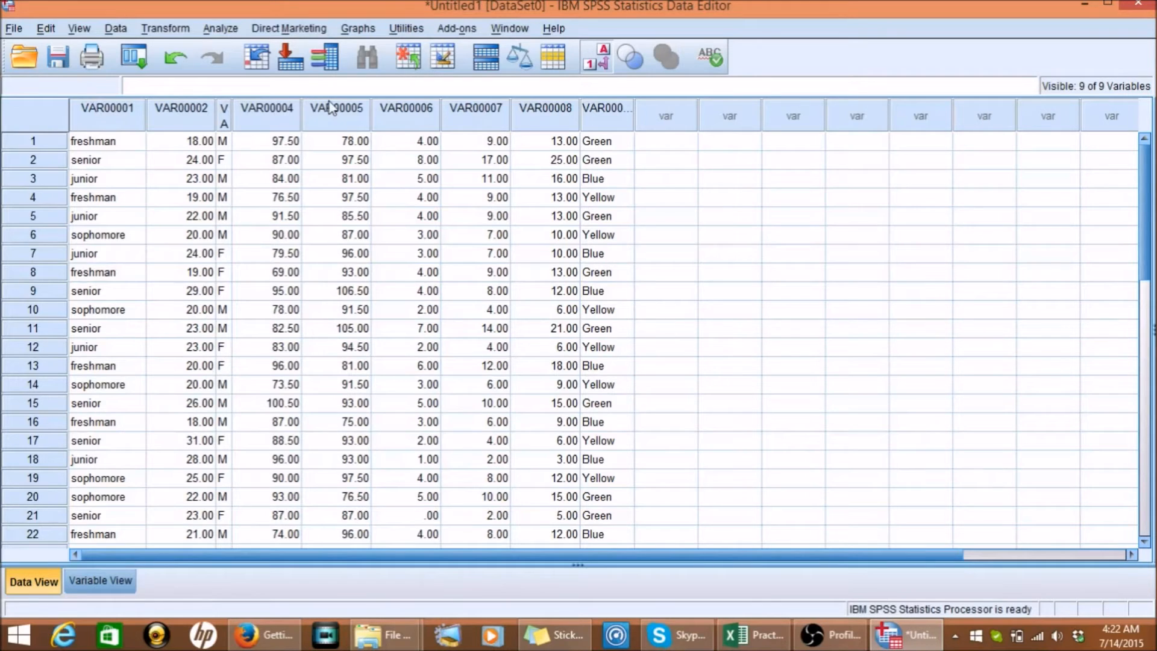
left_click_drag(229, 108, 269, 107)
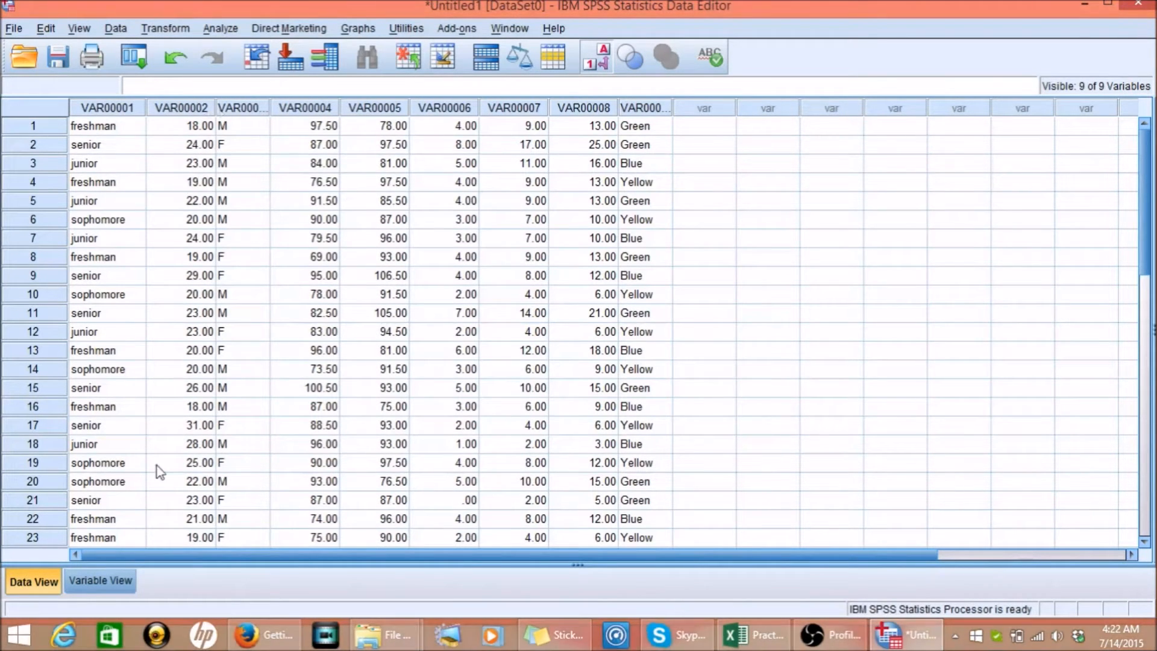
Try to rename the first variable as Grade Level in Variable View.
left_click(133, 585)
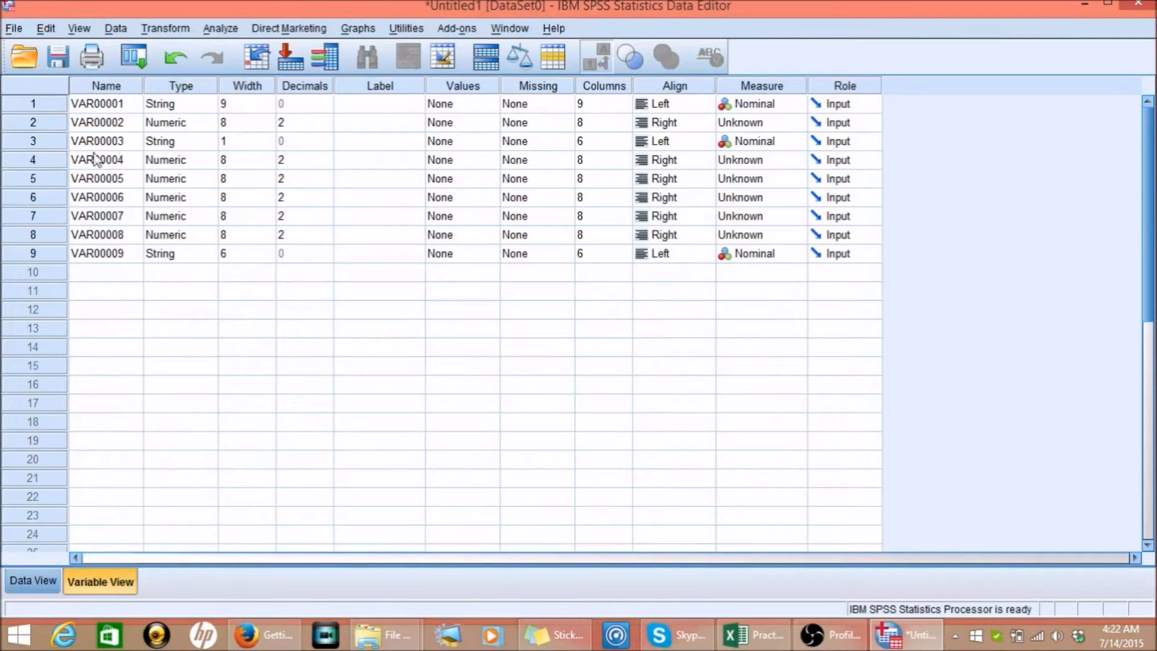
left_click(97, 106)
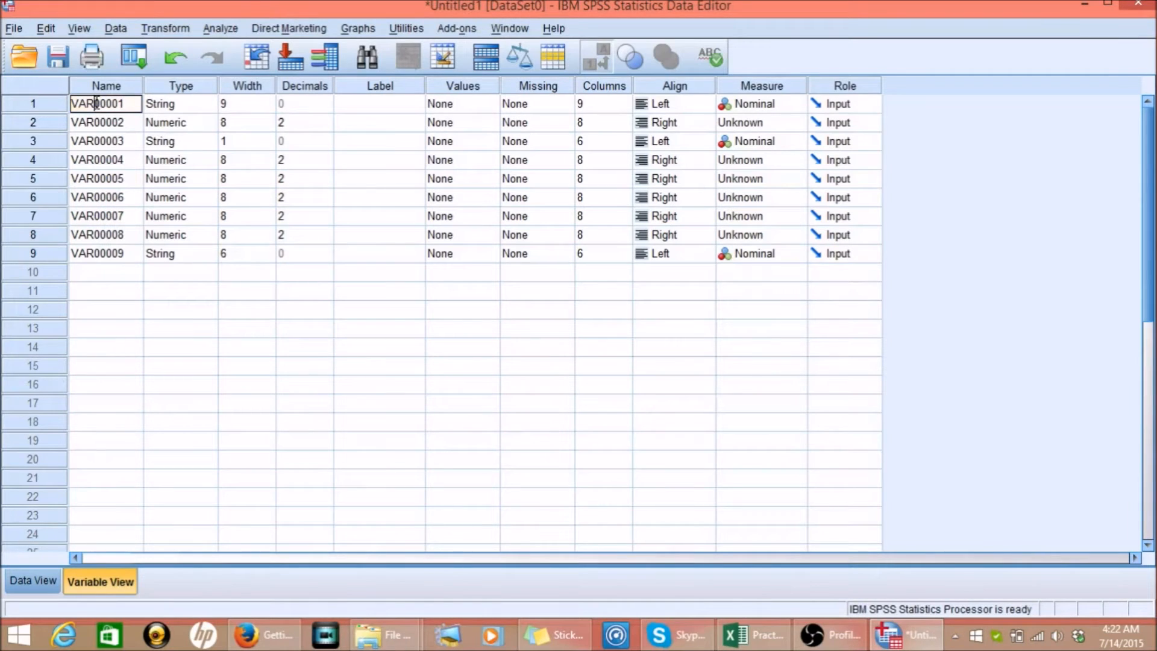
double_click(97, 103)
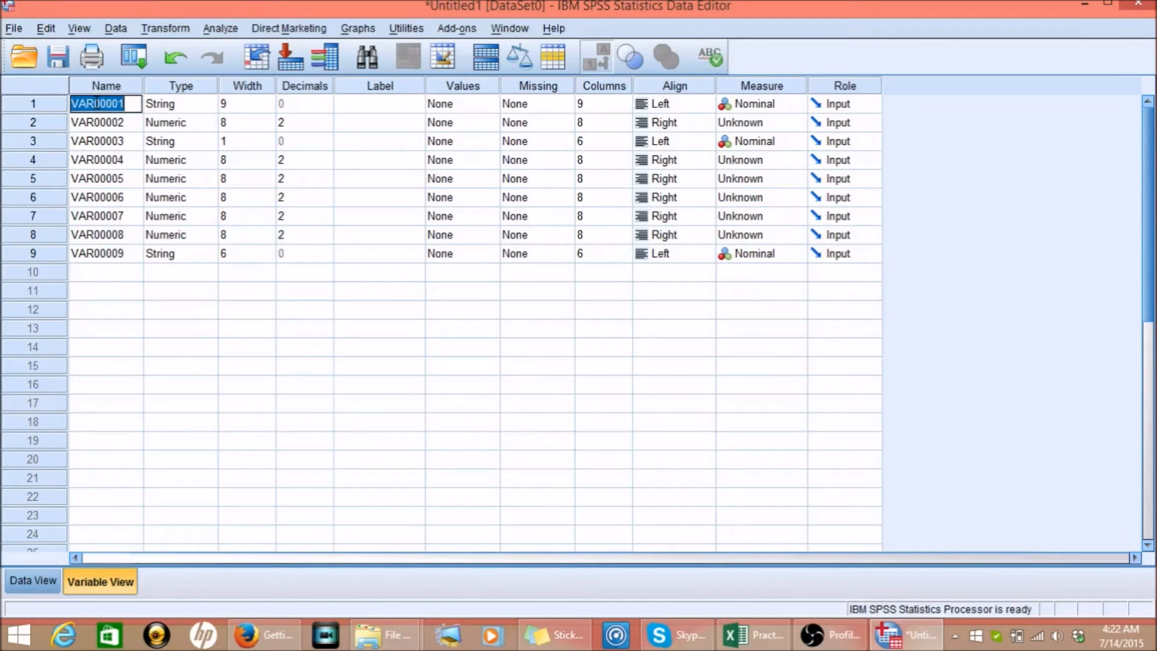
type("G")
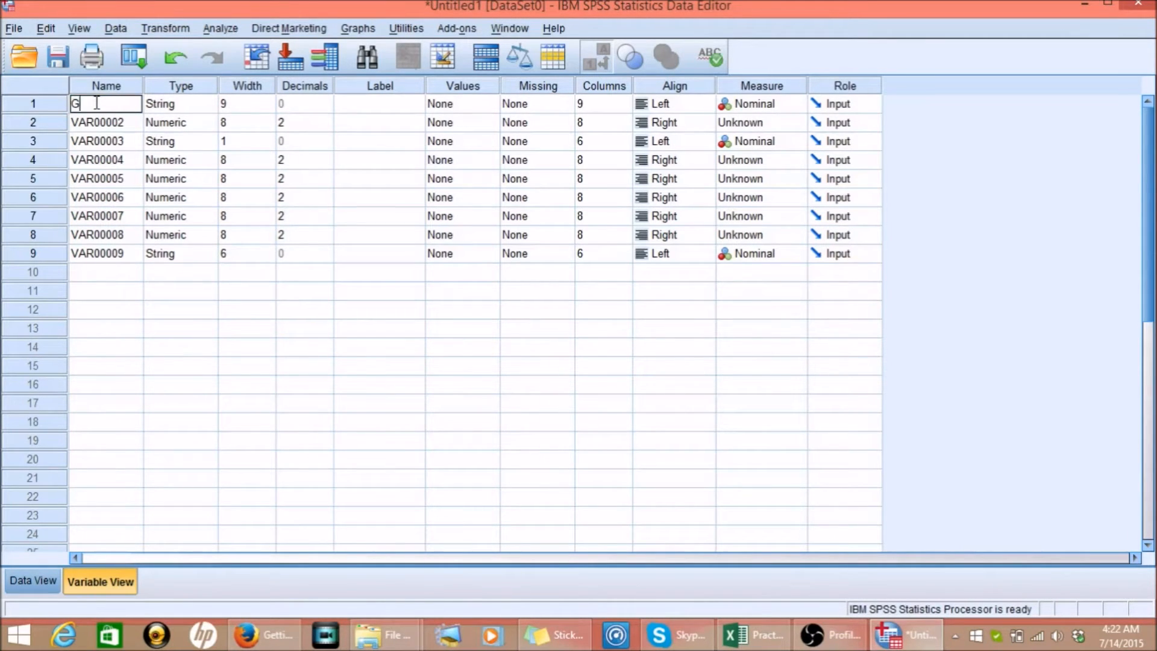
type("rade Level")
key("Return")
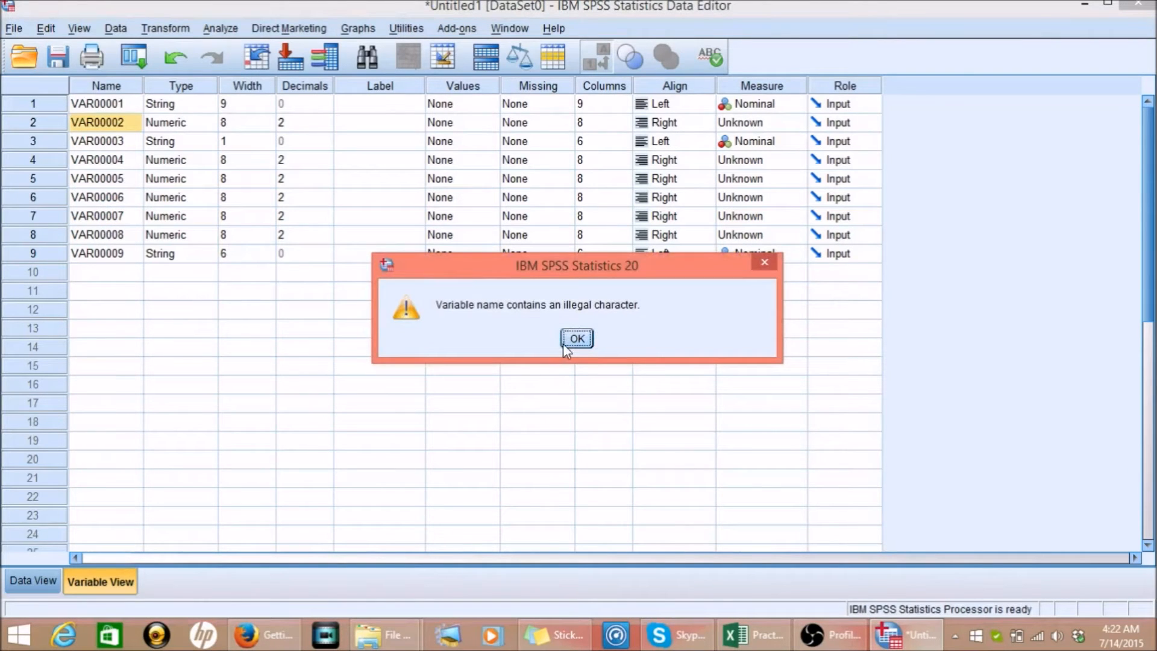
left_click(774, 262)
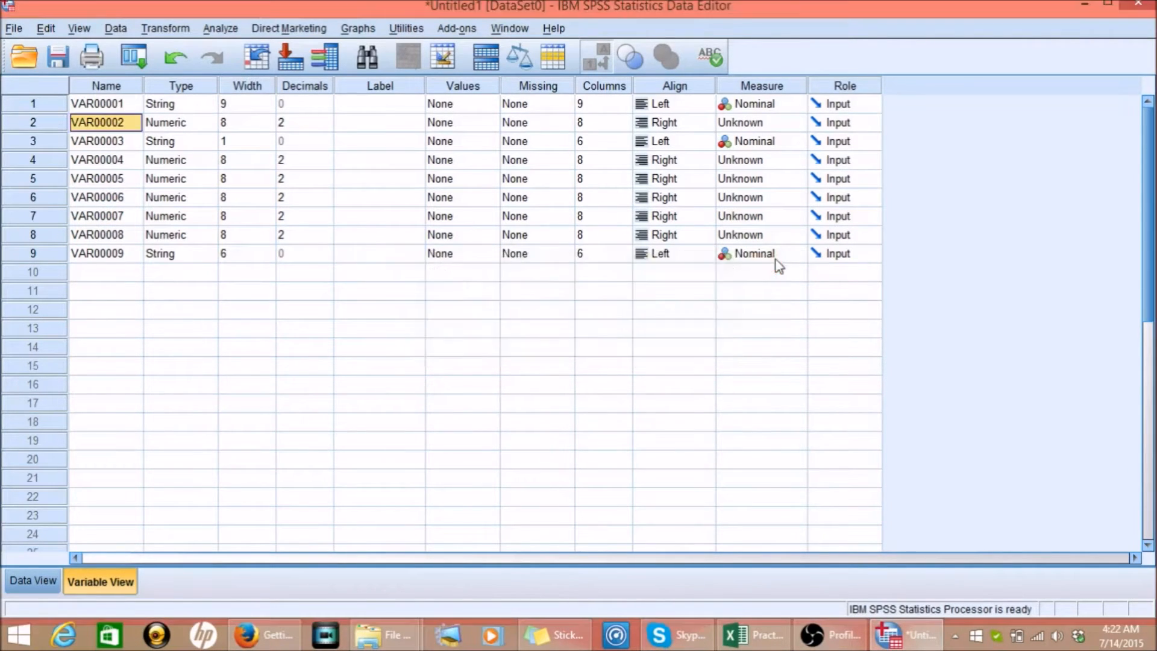
Rename the first variable as GrdLvl.
left_click(110, 104)
type("GrdLvl")
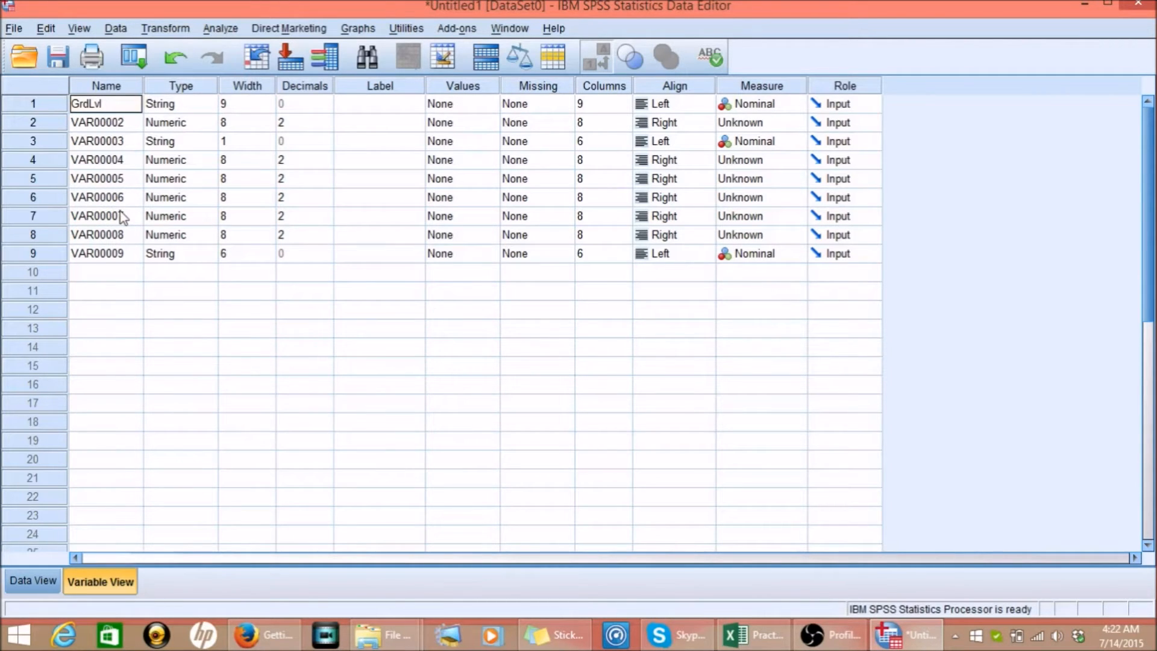
scroll(120, 163, "down", 1)
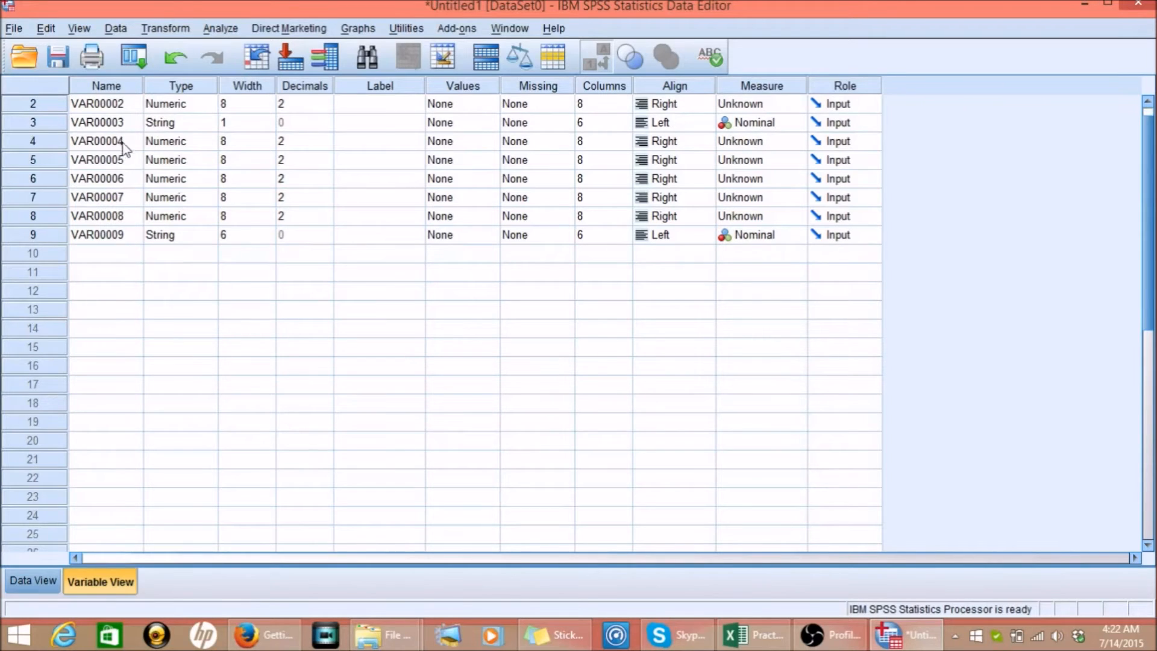
left_click(1148, 102)
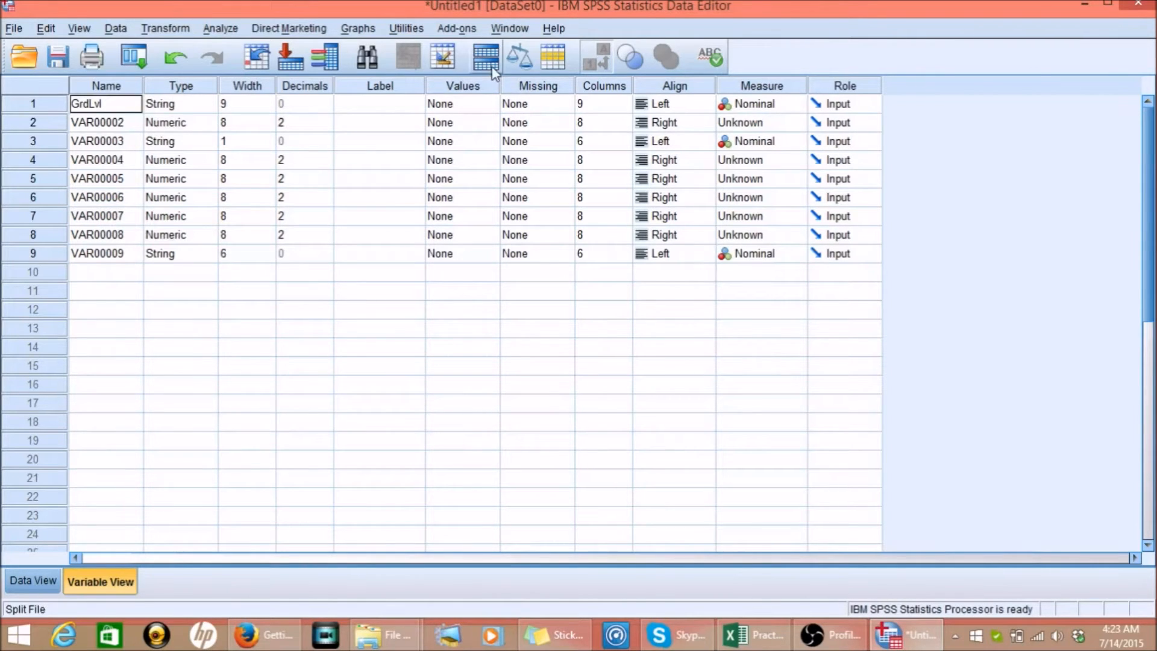
Set the label of the GrdLvl variable to Grade Level.
left_click(380, 105)
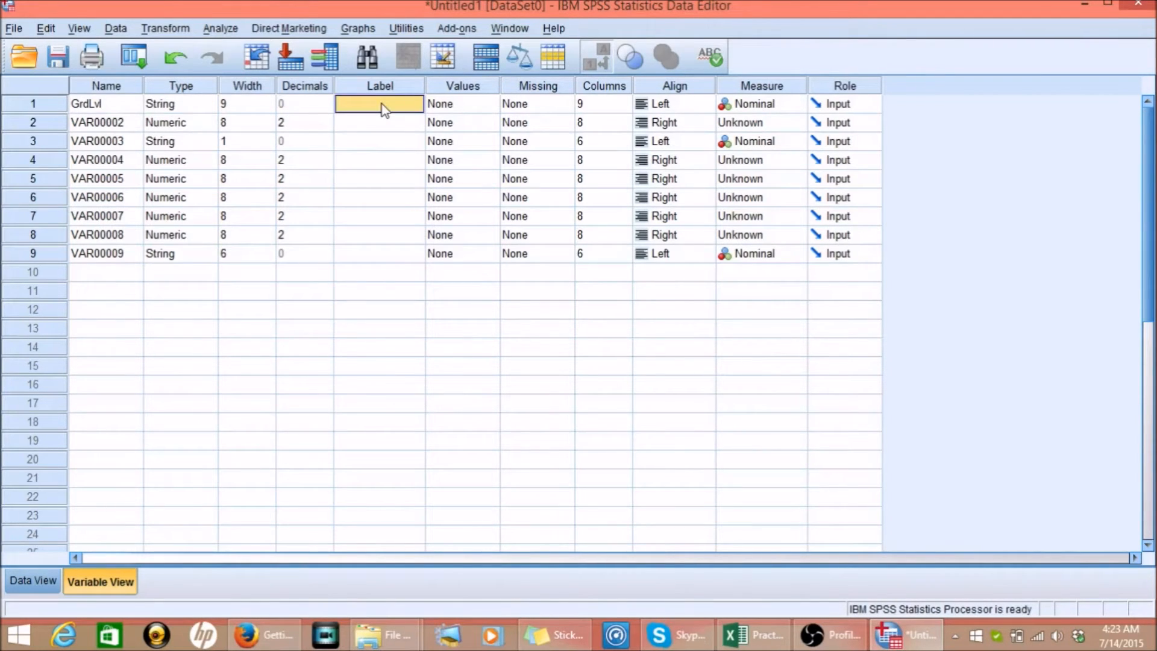
left_click(383, 103)
type("G")
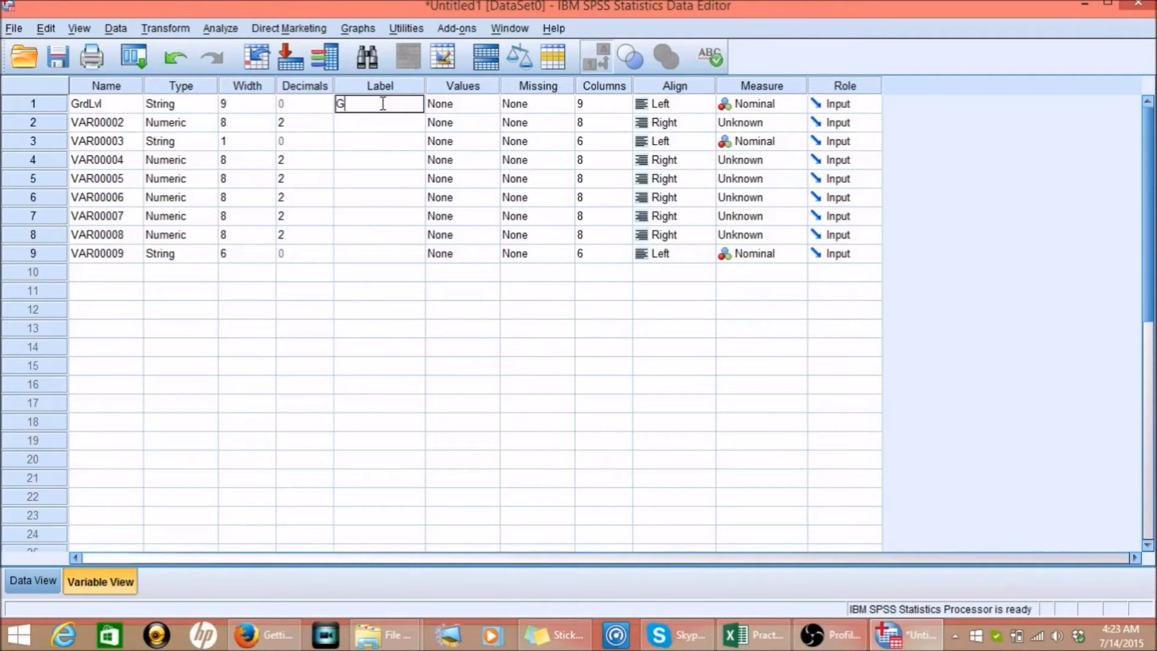
type("rade Level")
Arrange the SPSS Data Editor and the Excel Practice Data window side by side, with the SPSS Label column in view.
left_click_drag(1150, 18, 279, 163)
left_click(630, 35)
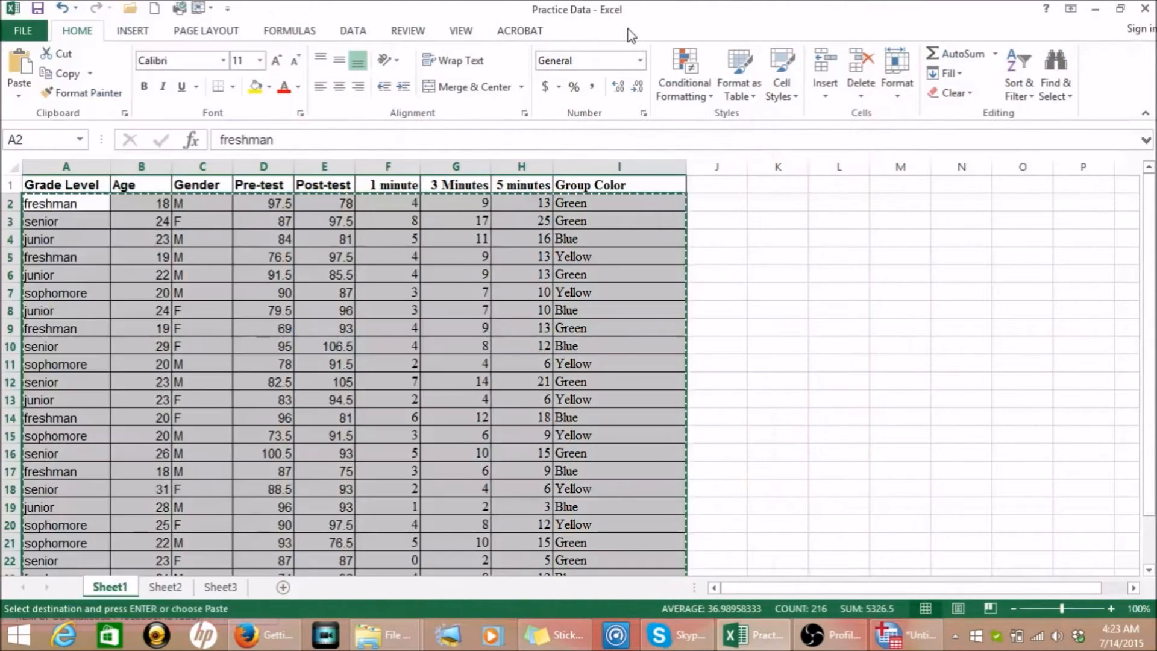
left_click(1119, 10)
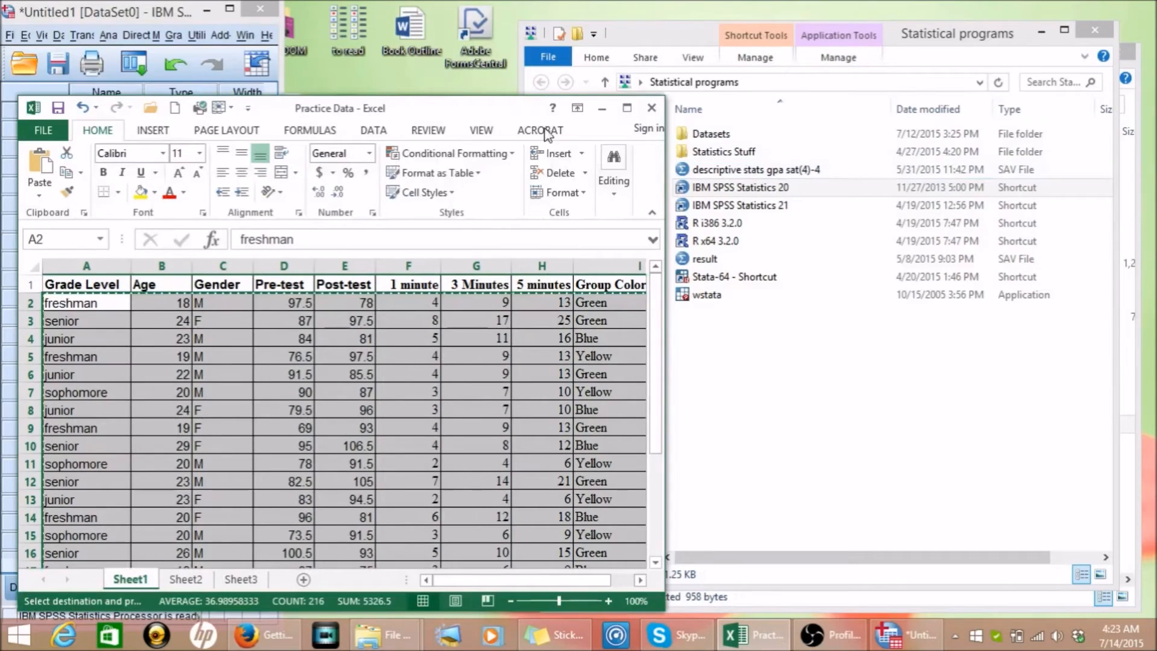
left_click_drag(444, 108, 901, 19)
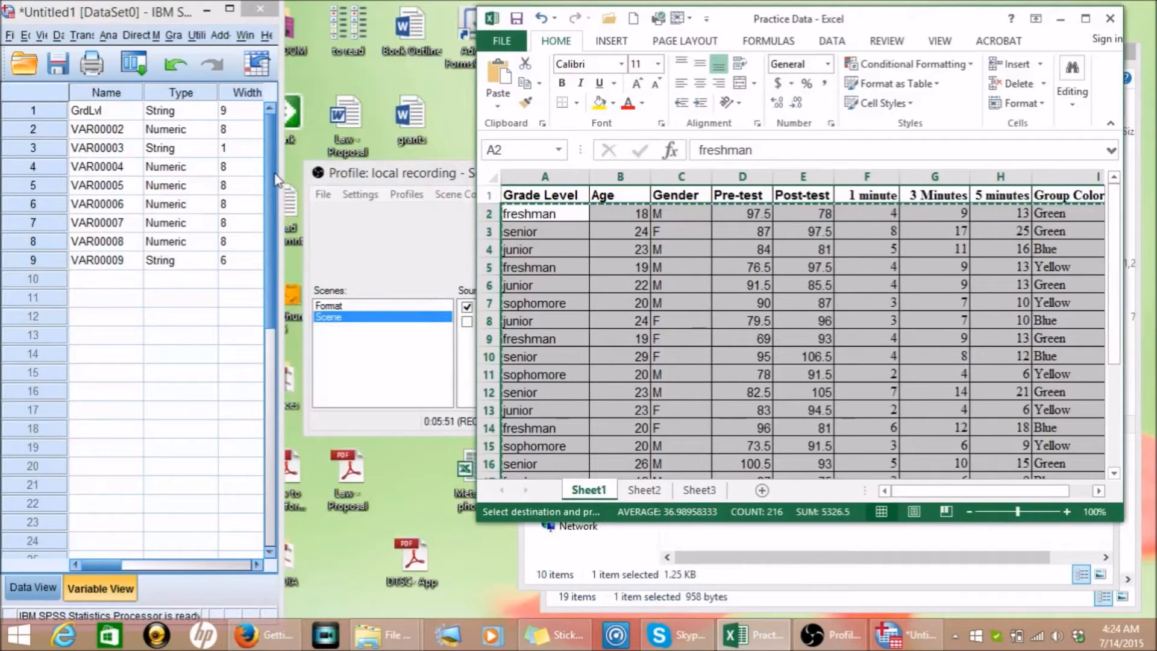
left_click(282, 172)
left_click_drag(282, 172, 477, 174)
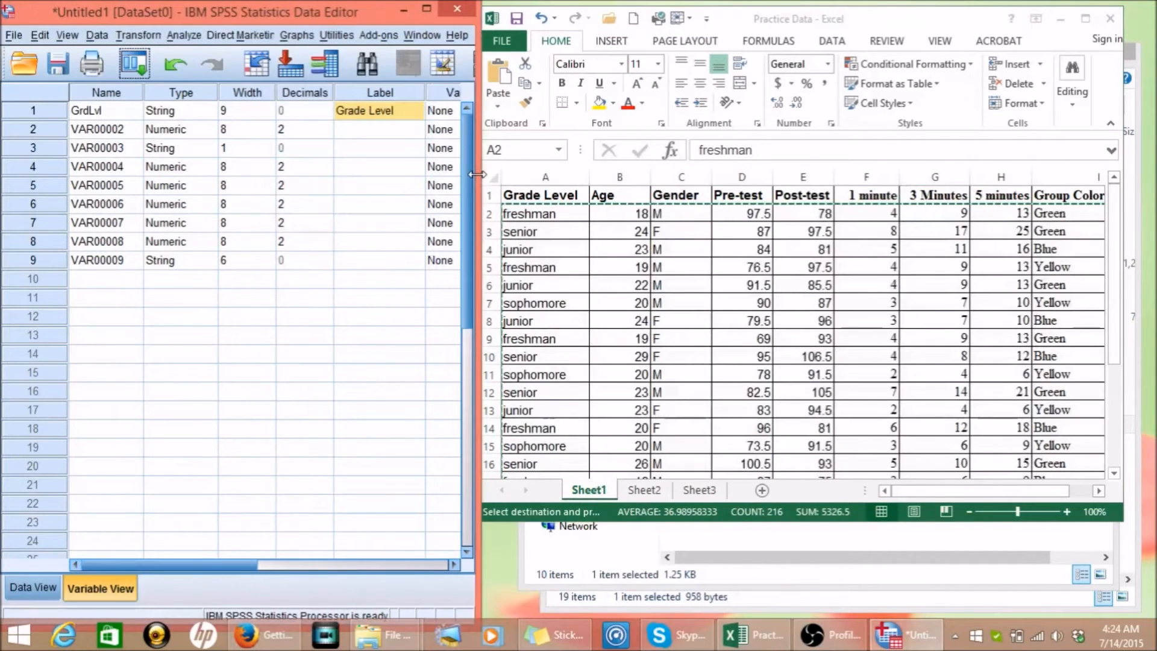
Rename the second and third variables as Age and Gender, and check the renamed columns in Data View.
left_click(111, 133)
double_click(108, 129)
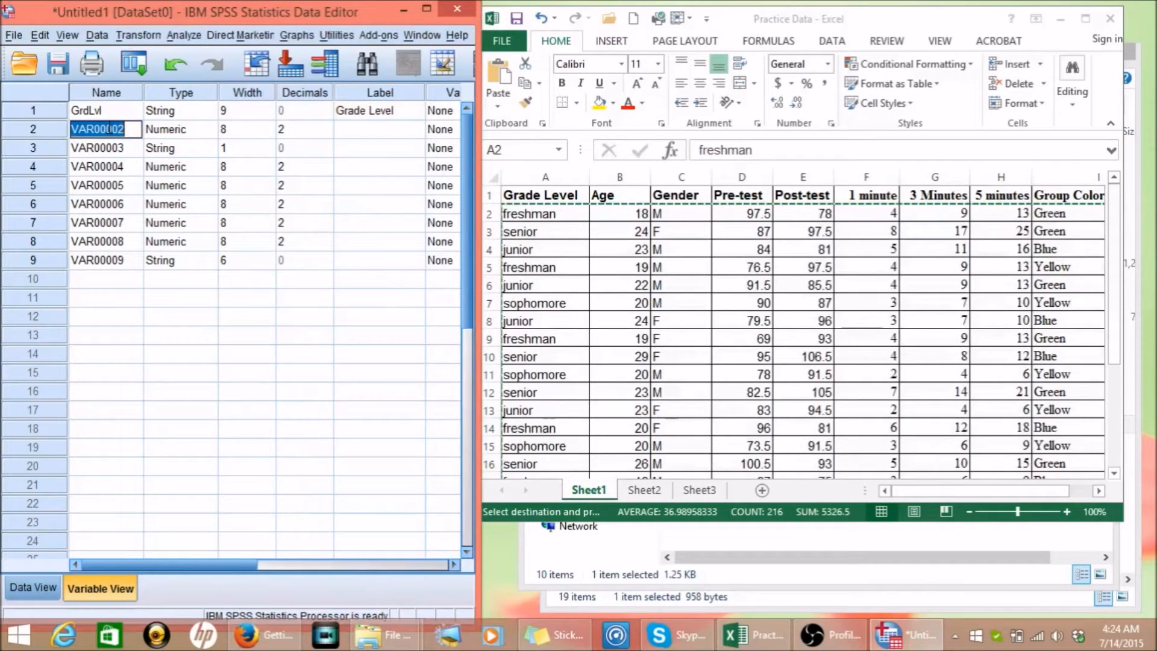
type("Age")
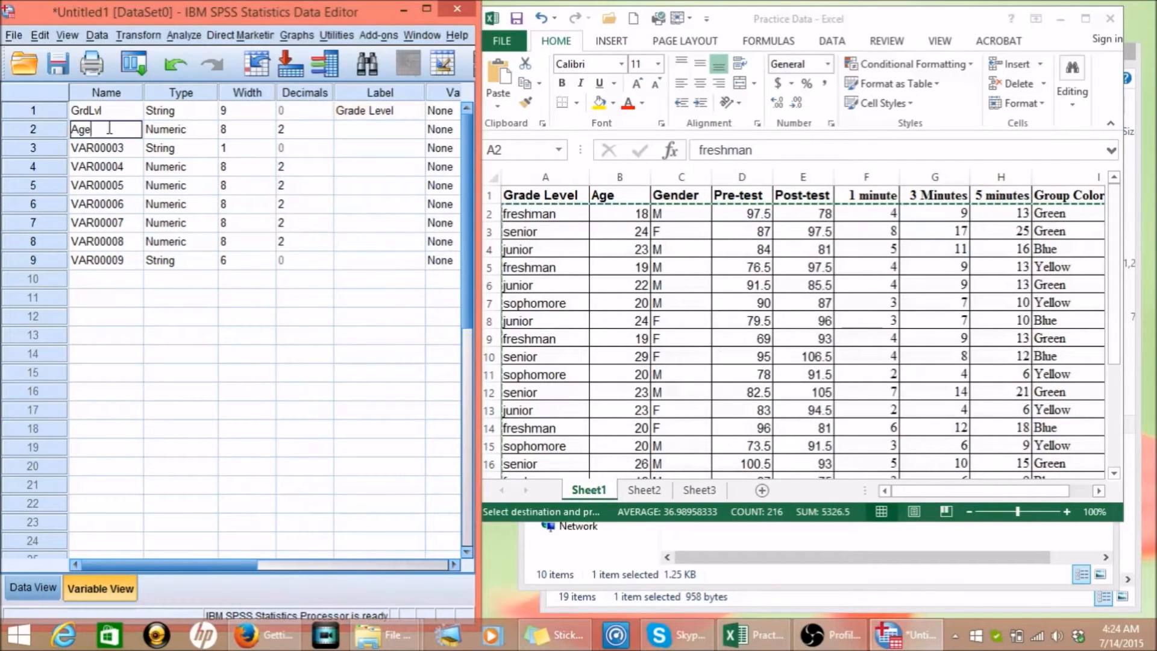
key("Return")
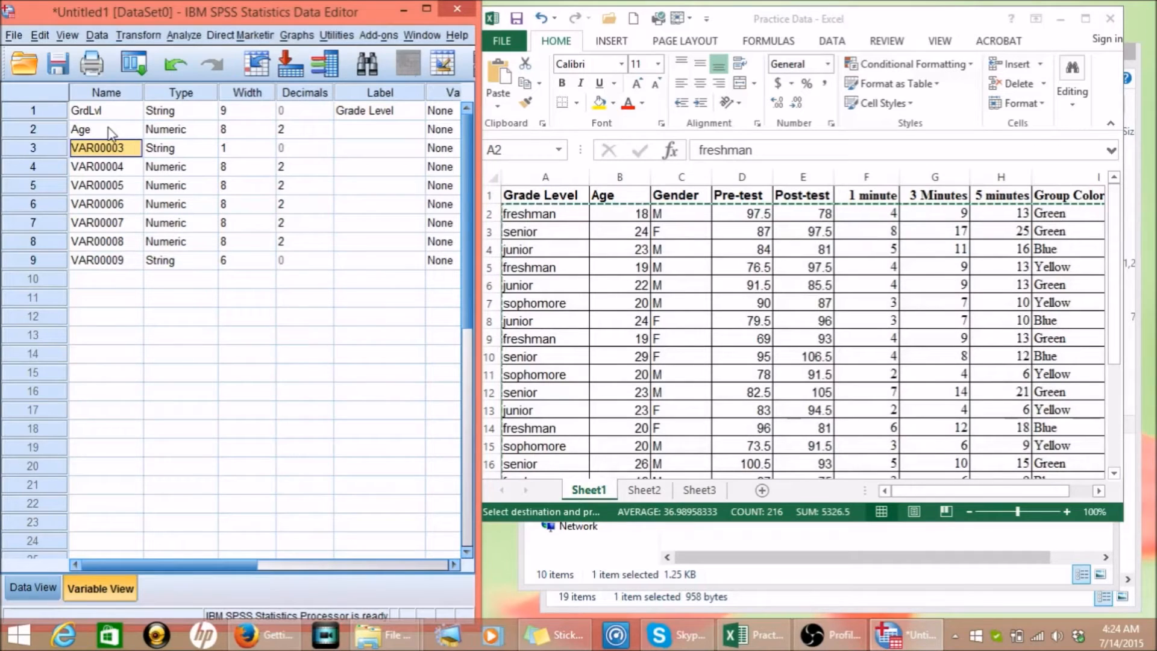
type("Gender")
key("Return")
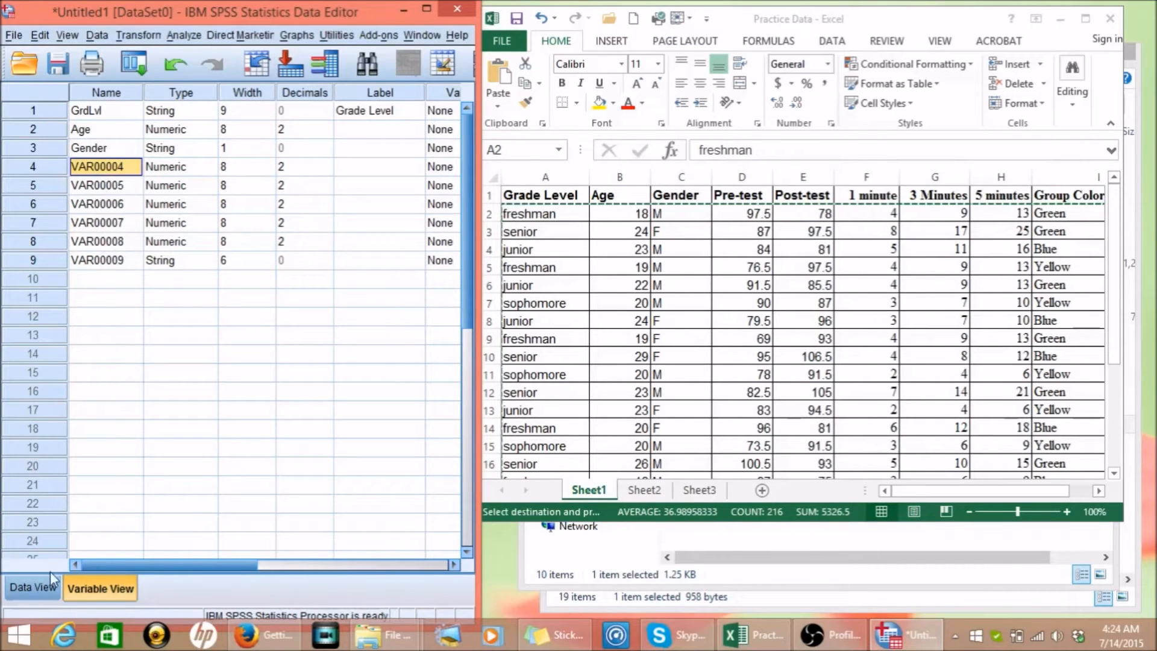
left_click(33, 588)
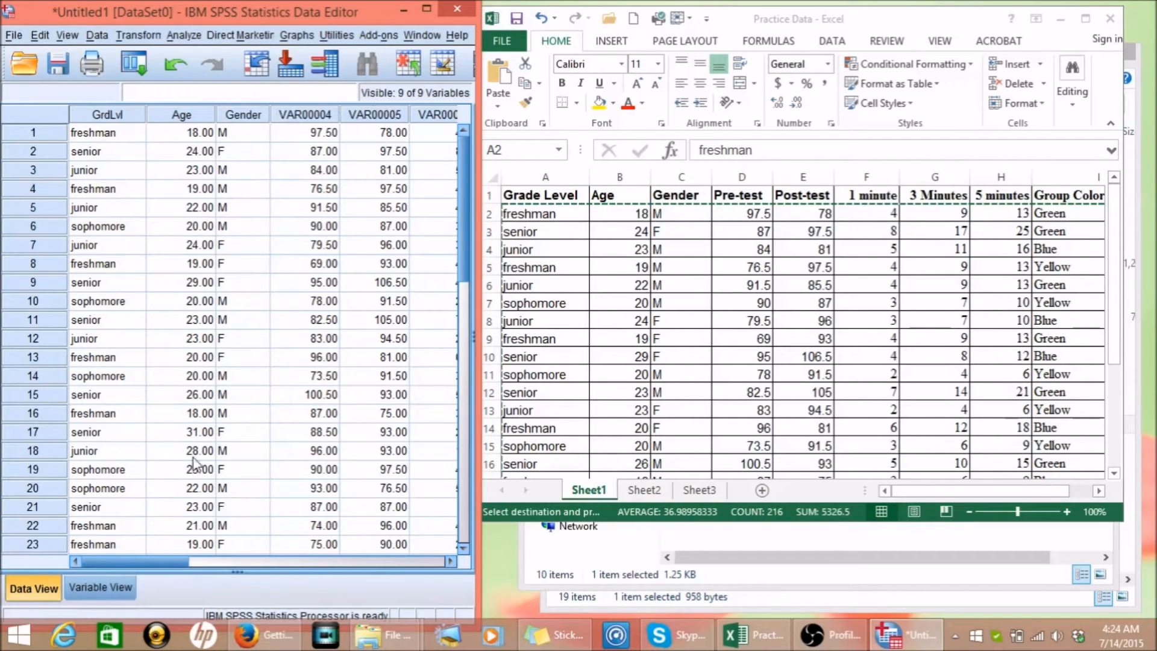
Rename the fourth and fifth variables in Variable View as PreTest and PostTest.
left_click(100, 588)
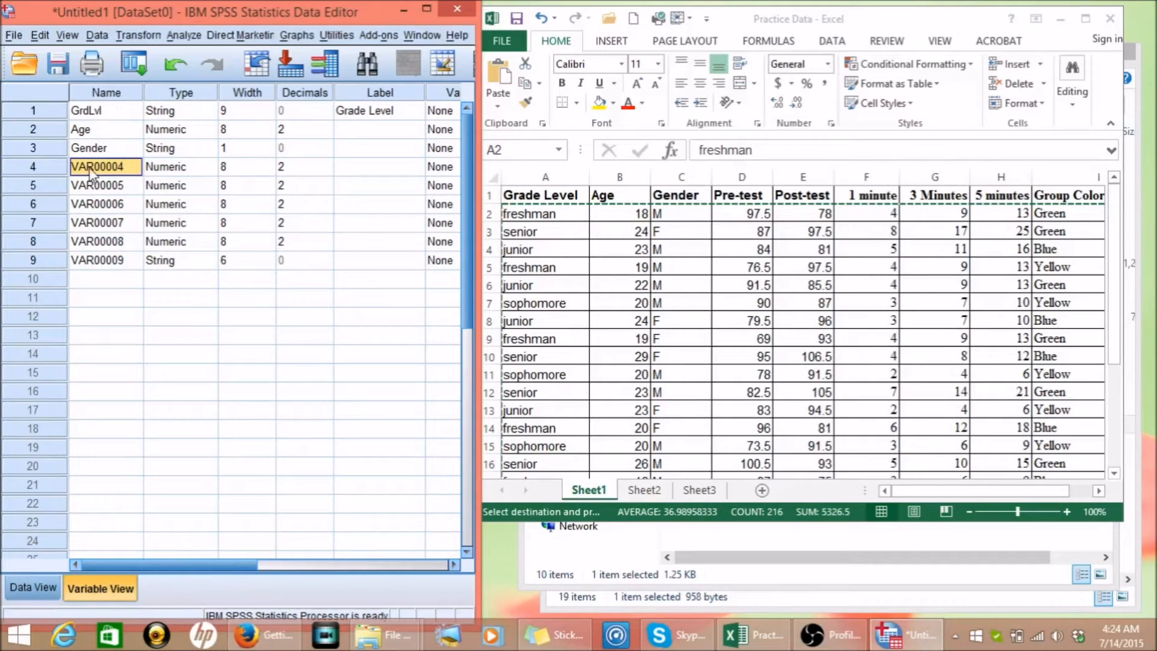
type("Pr")
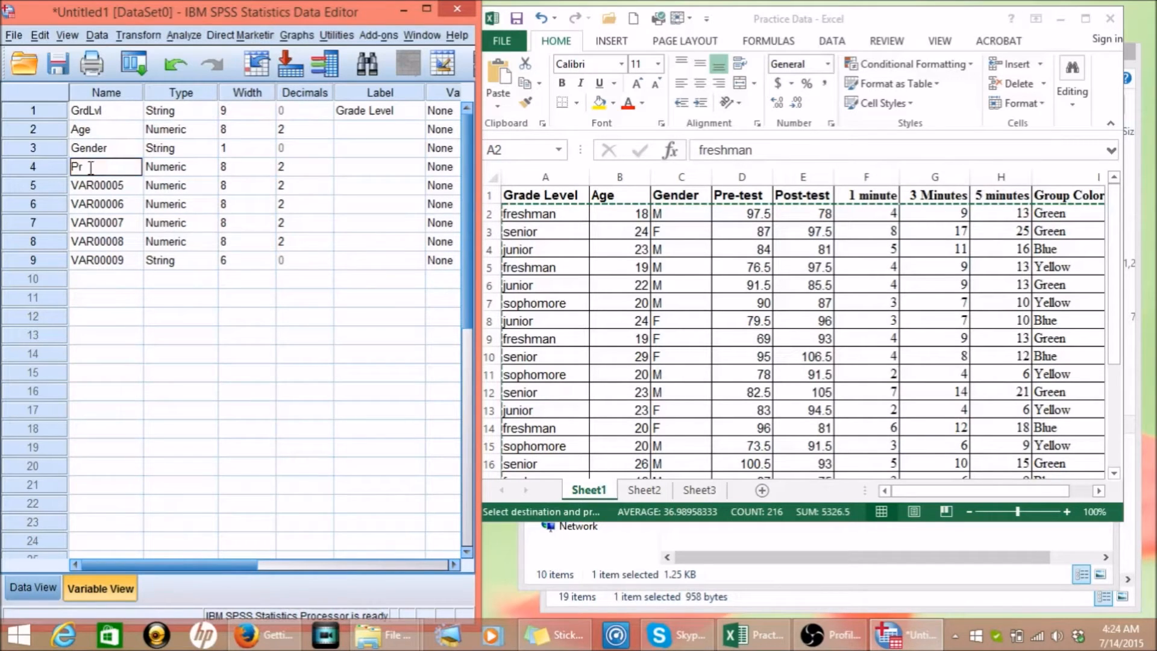
type("eTest")
key("Return")
type("P")
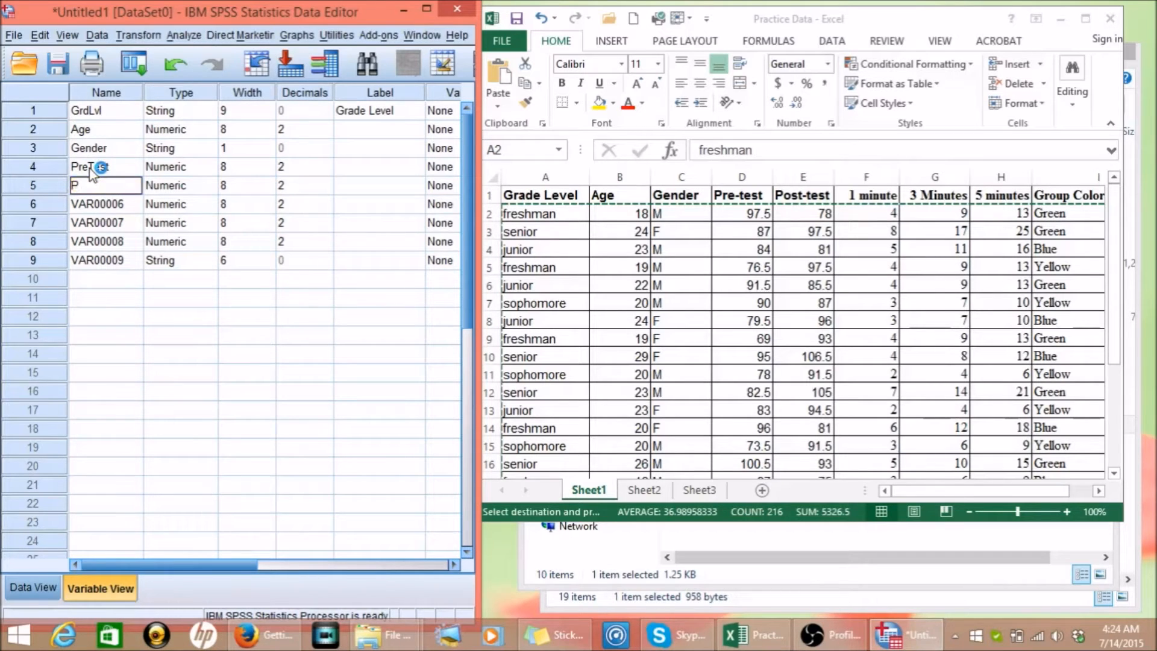
type("ostTest")
key("Return")
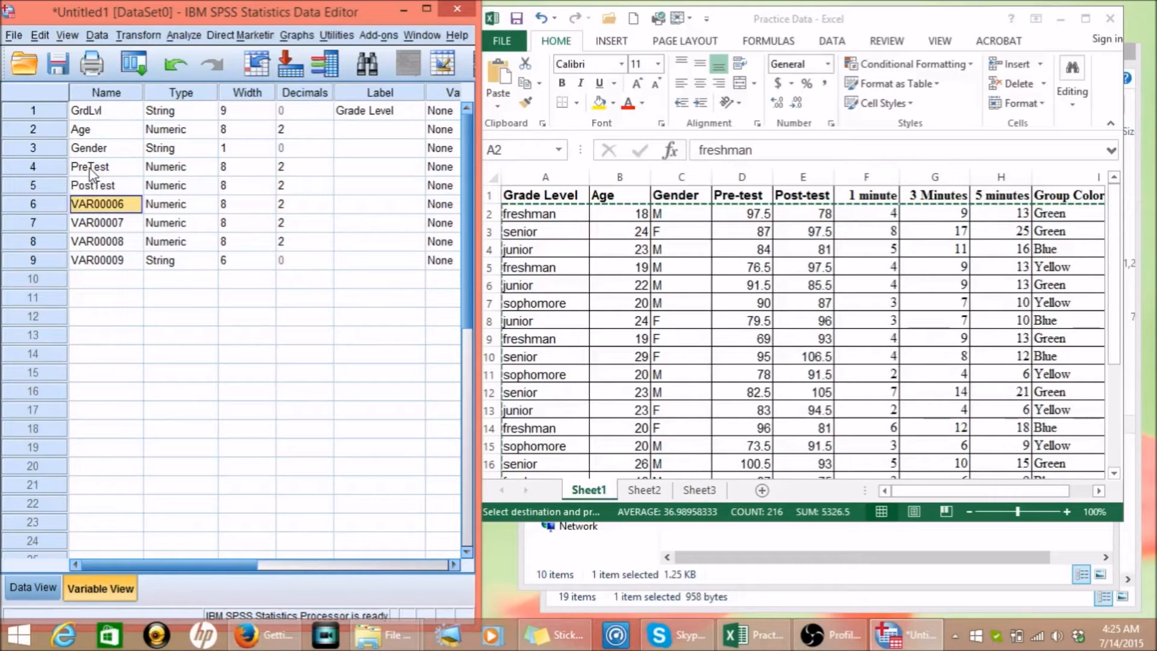
Rename the sixth to ninth variables as Min1, Min3, Min5 and Group.
type("Min")
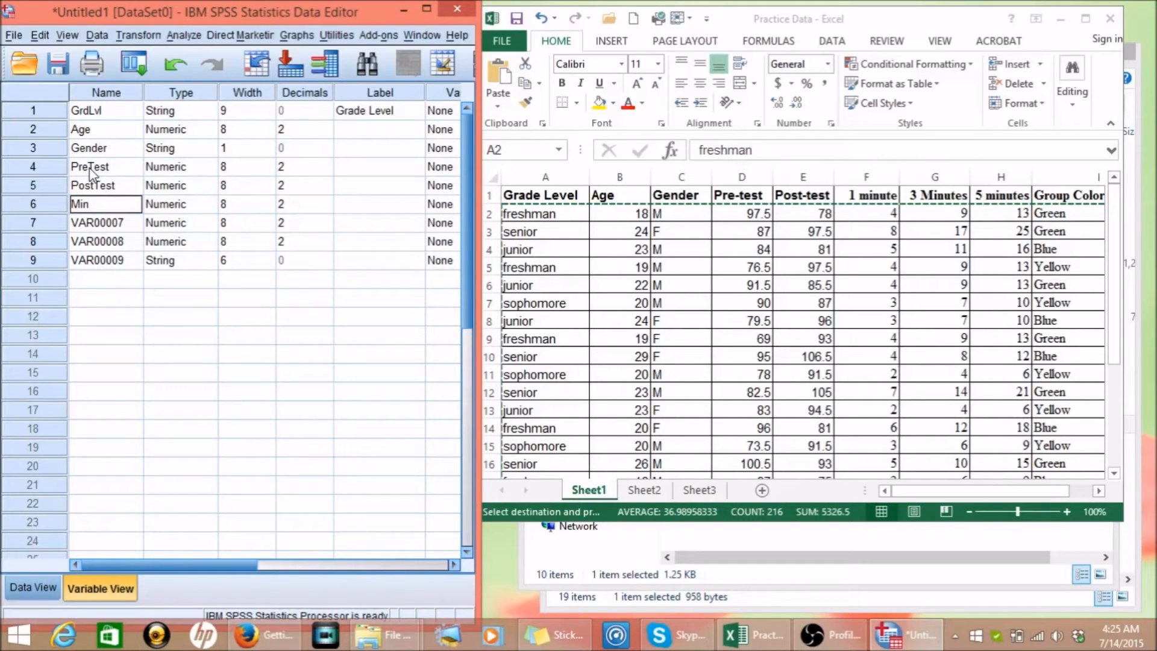
type("1")
left_click(95, 224)
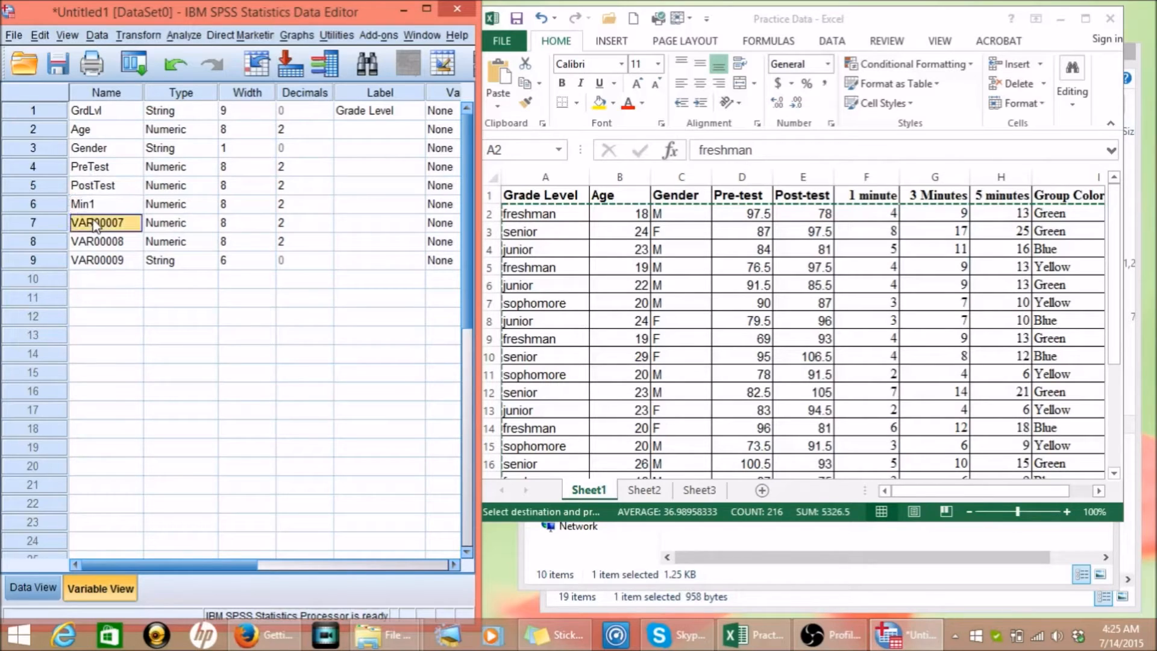
type("Min3")
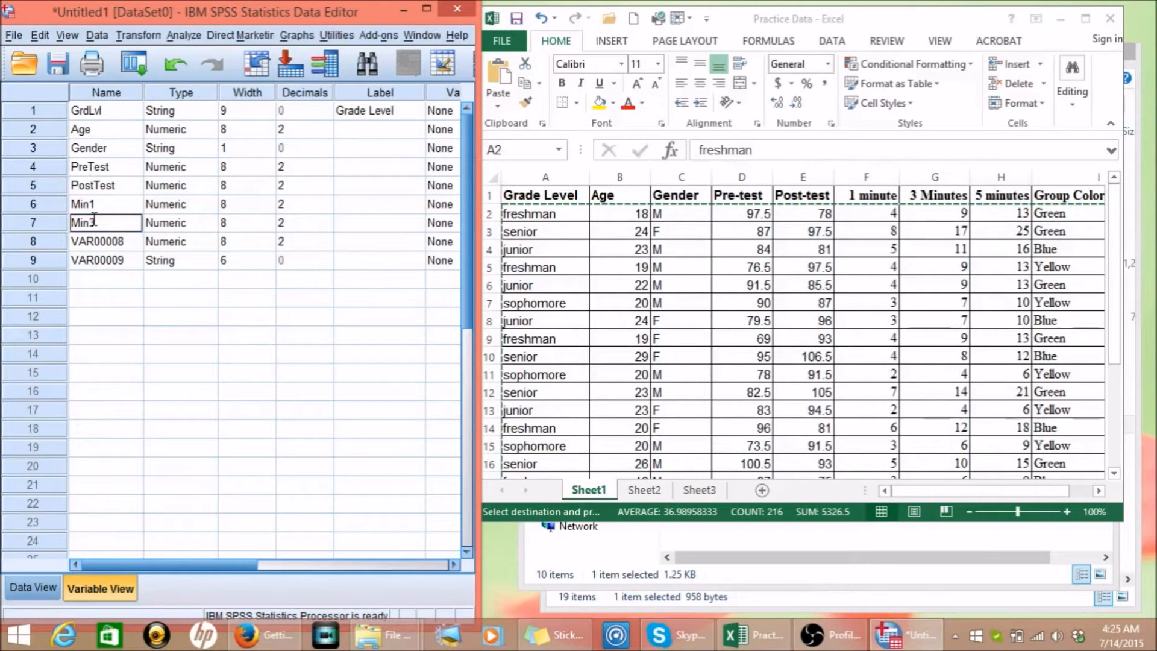
left_click(95, 241)
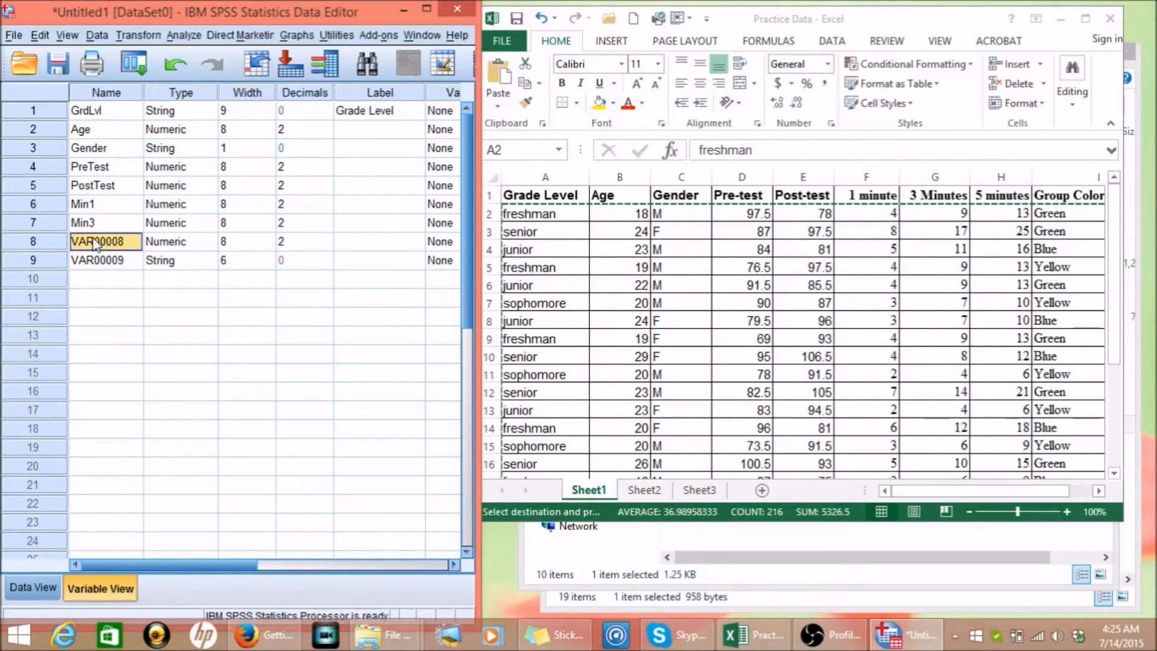
type("Min")
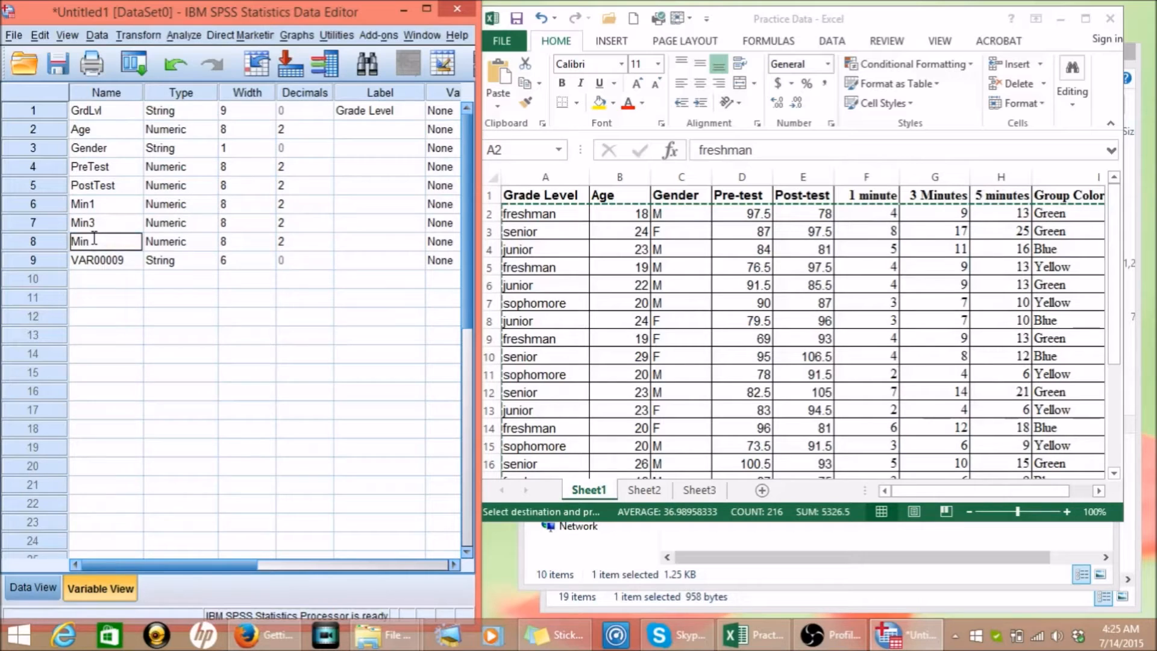
type("5")
key("Return")
type("Group")
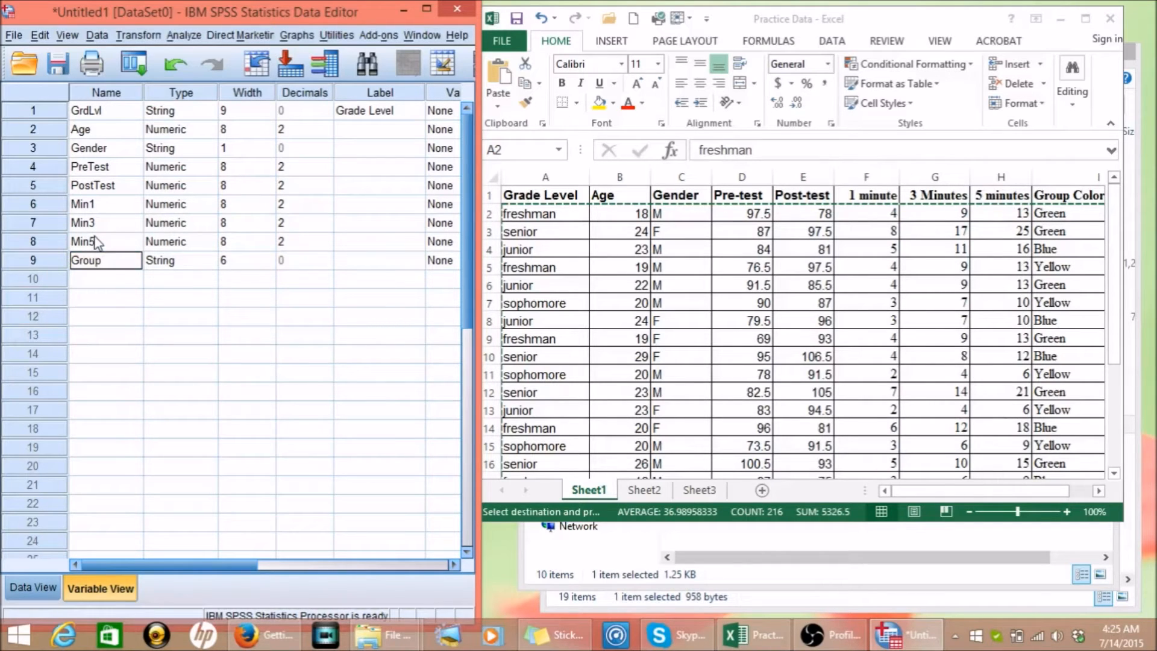
Maximize the Data Editor window and set the labels of the Age and Gender variables to Age and Gender.
left_click(366, 132)
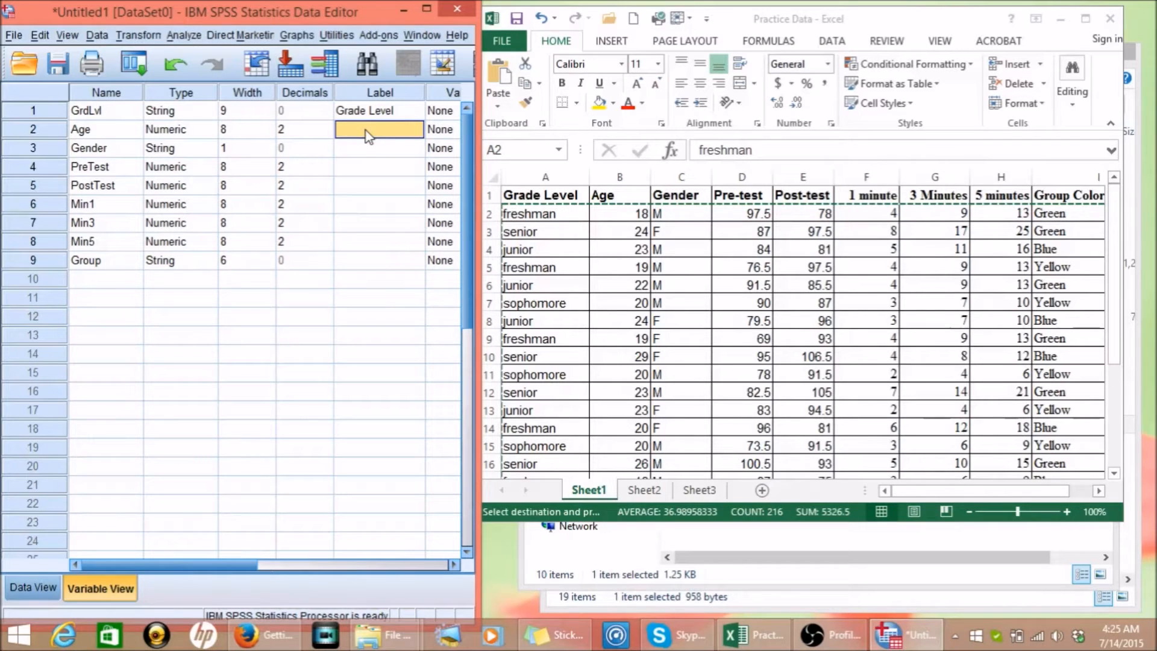
left_click(427, 10)
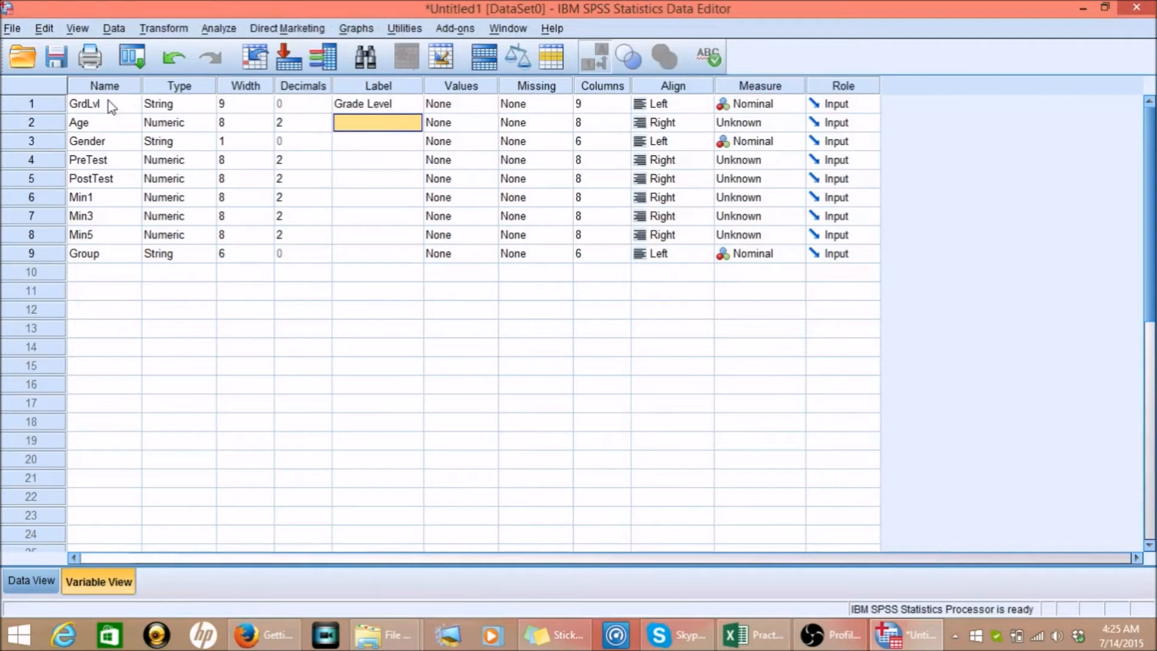
double_click(369, 120)
type("Age")
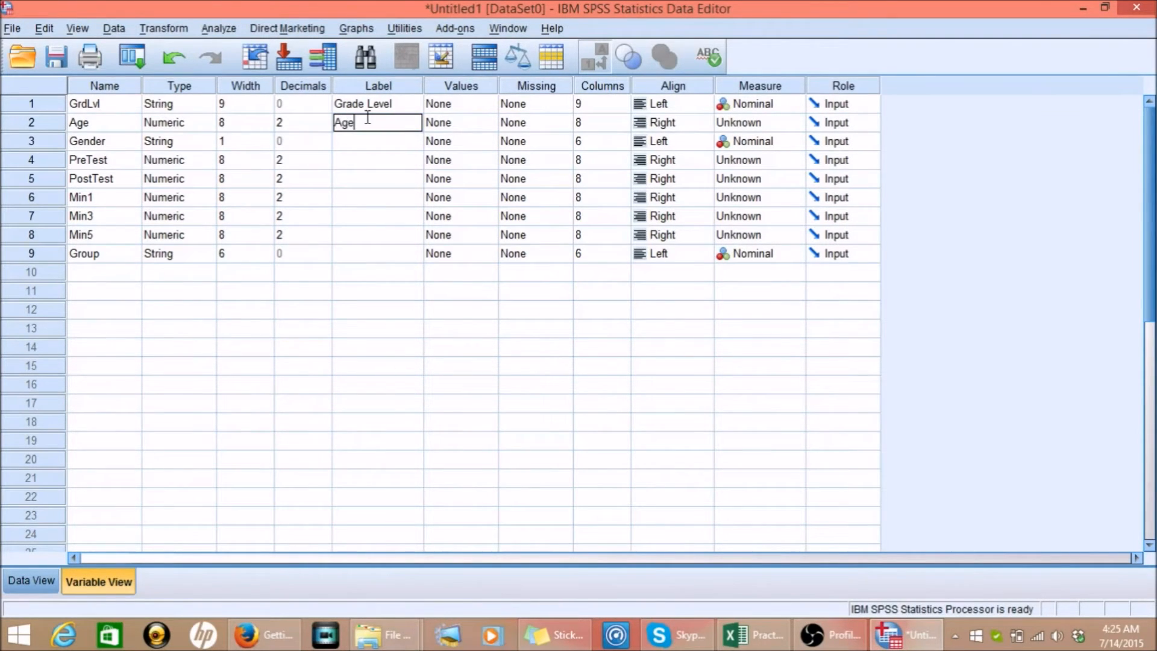
key("Return")
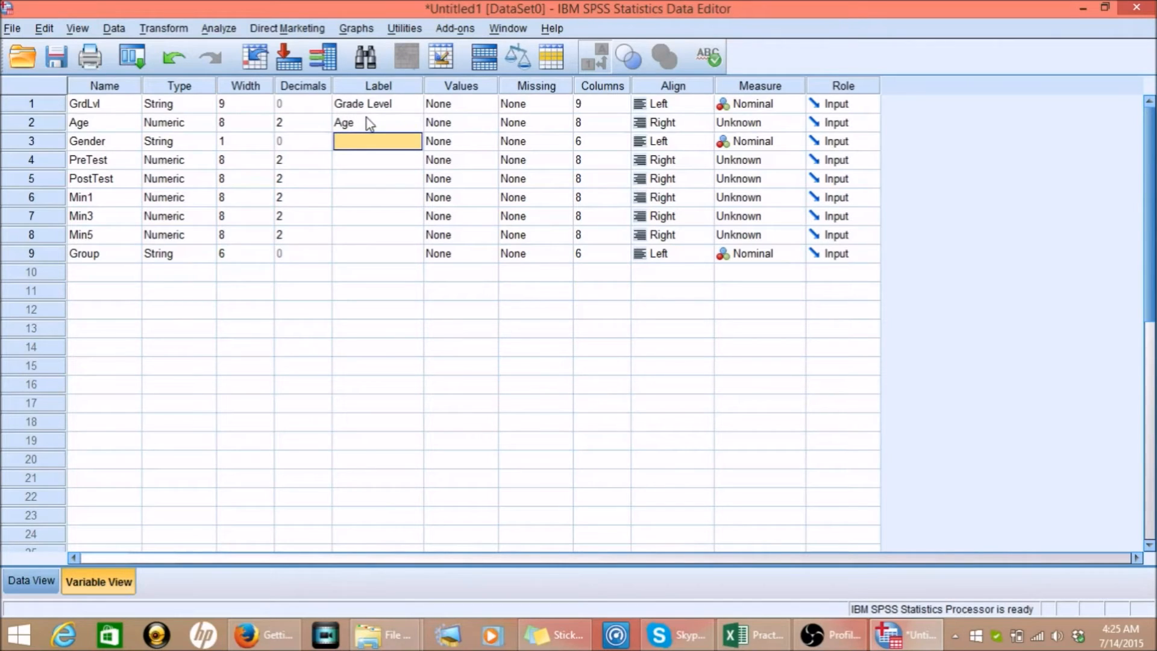
type("Gender")
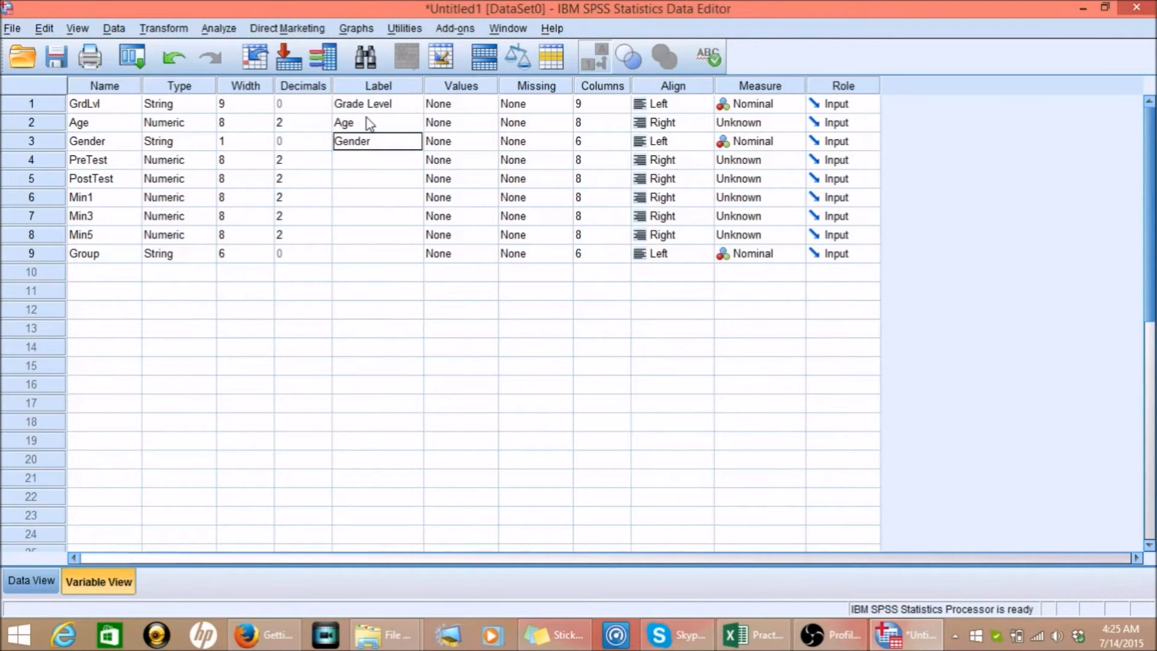
key("Return")
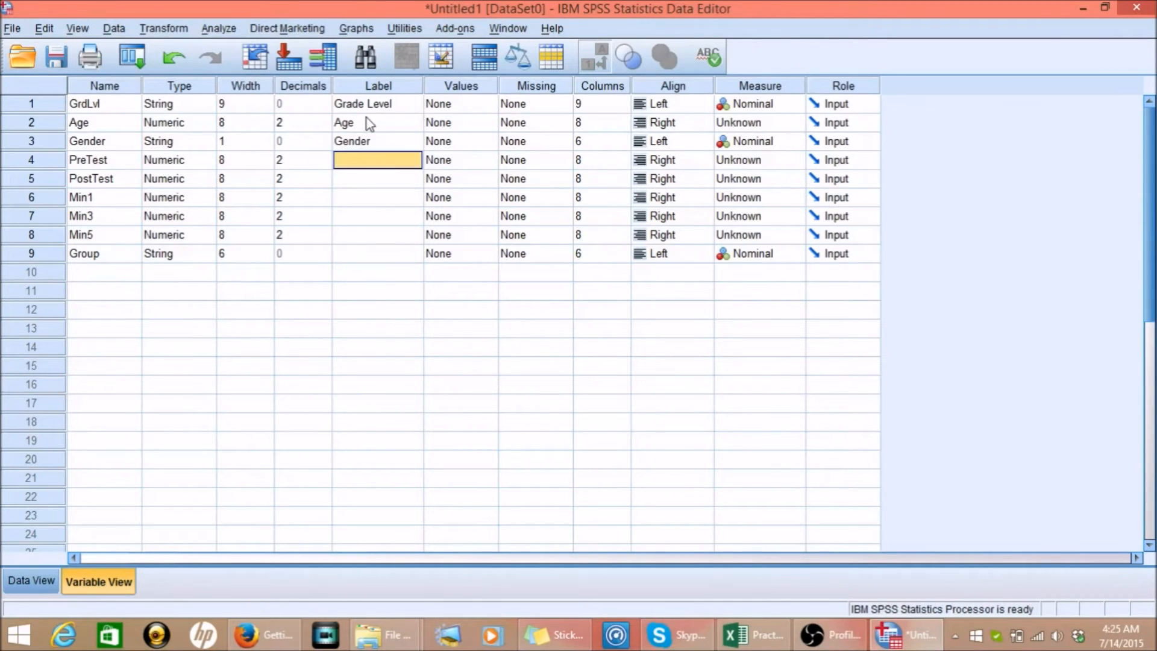
Set the label of the PreTest variable to PreTest and of the PostTest variable to Post Test.
type("PreTest")
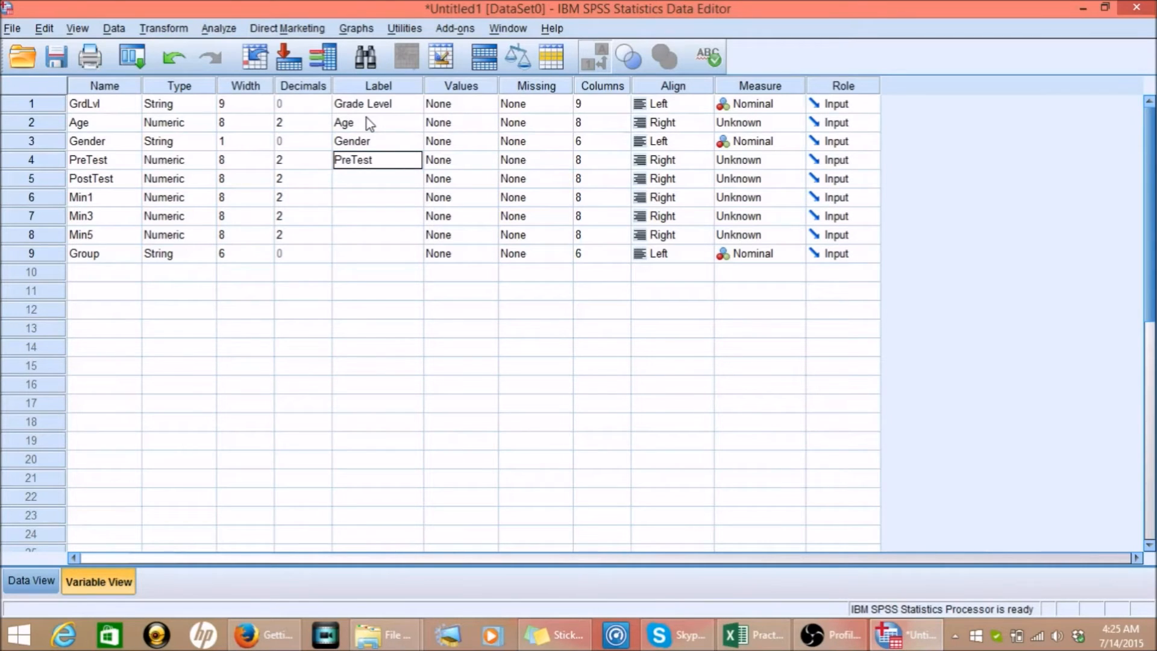
key("Return")
type("Post")
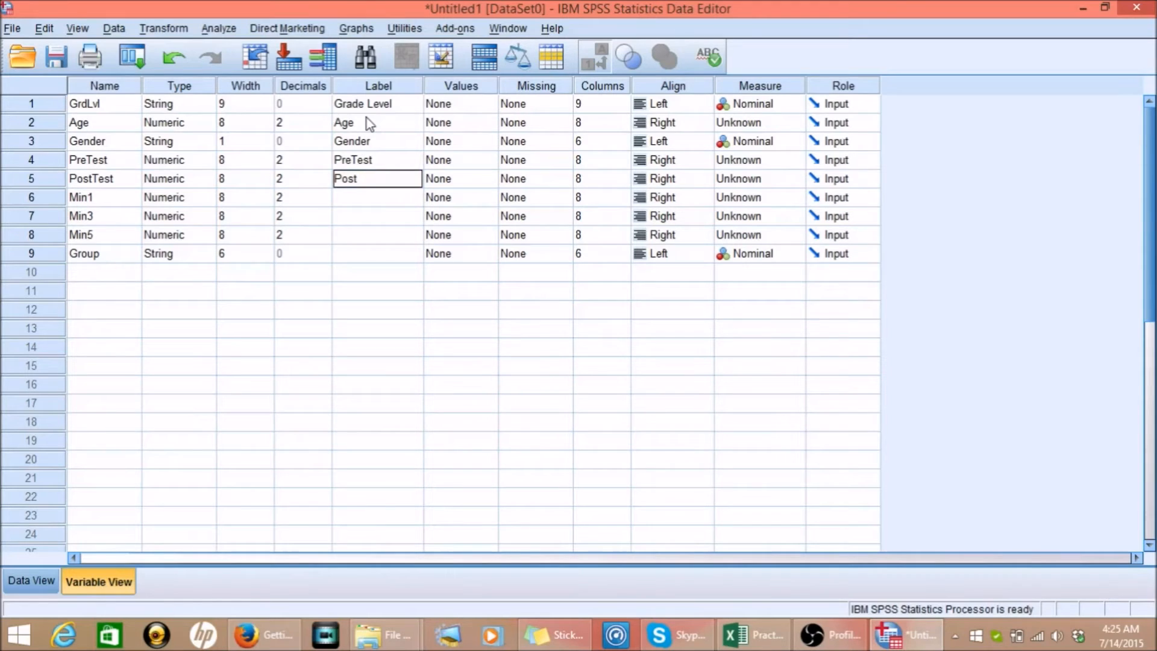
type(" Tes")
Hyphenate the labels of the two test variables so they read Pre-Test and Post-Test.
left_click(354, 160)
double_click(354, 160)
type("-")
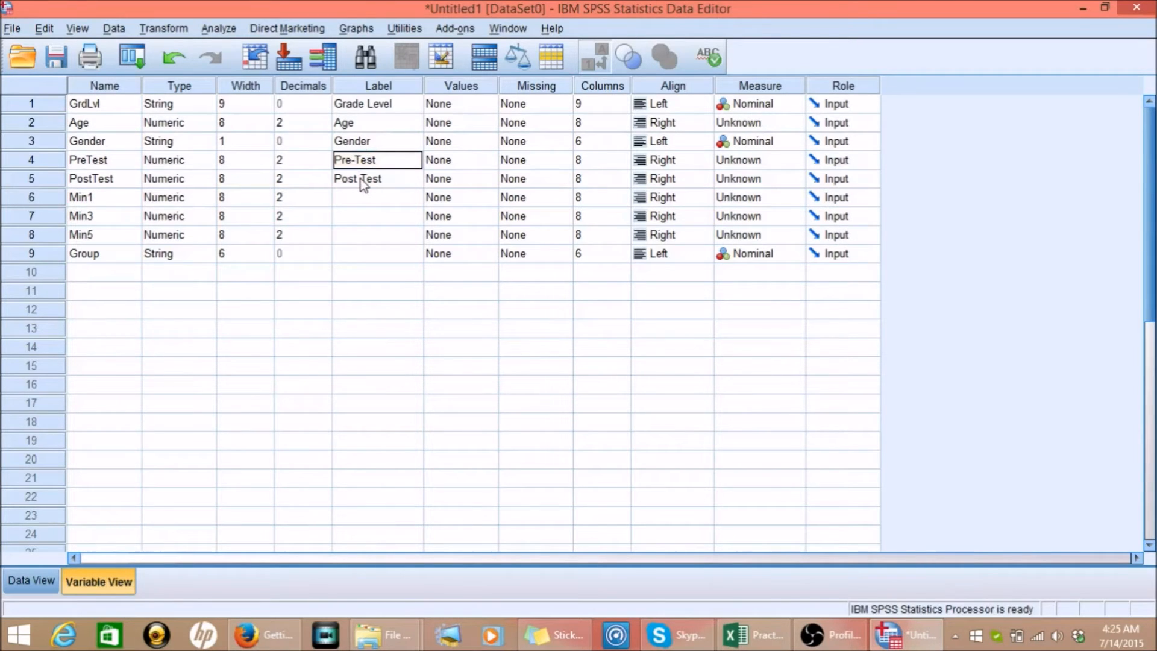
left_click(361, 179)
double_click(362, 179)
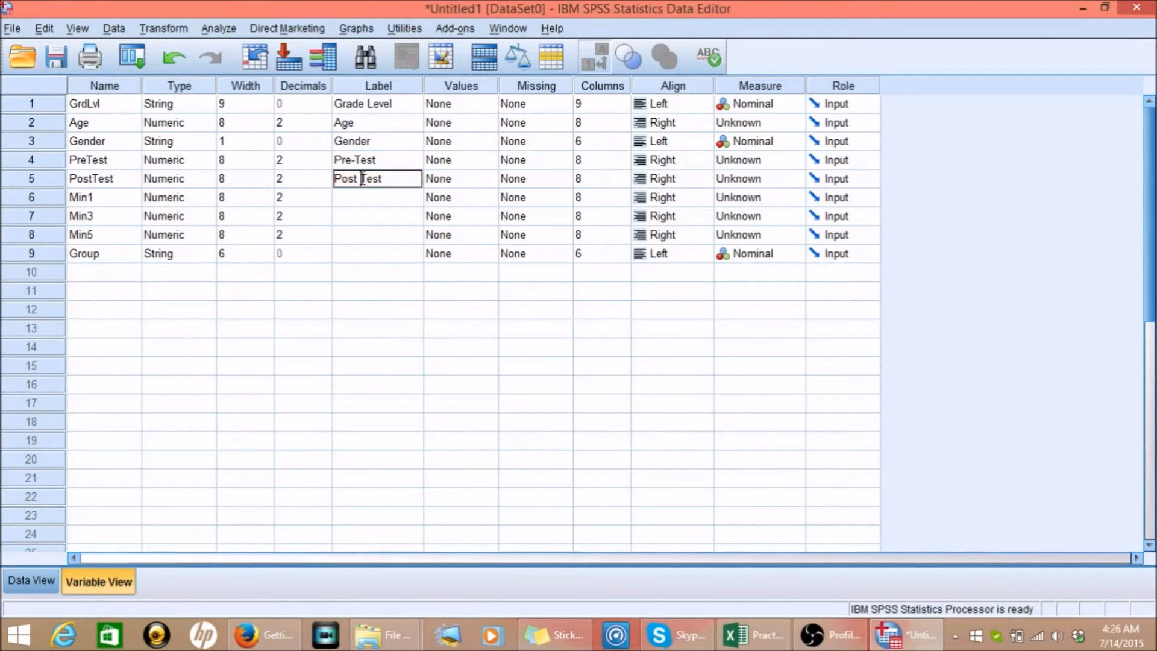
key("BackSpace")
type("-")
Set the labels of Min1, Min3 and Min5 to 1 Minute, 3 Minutes and 5 Minutes.
left_click(366, 200)
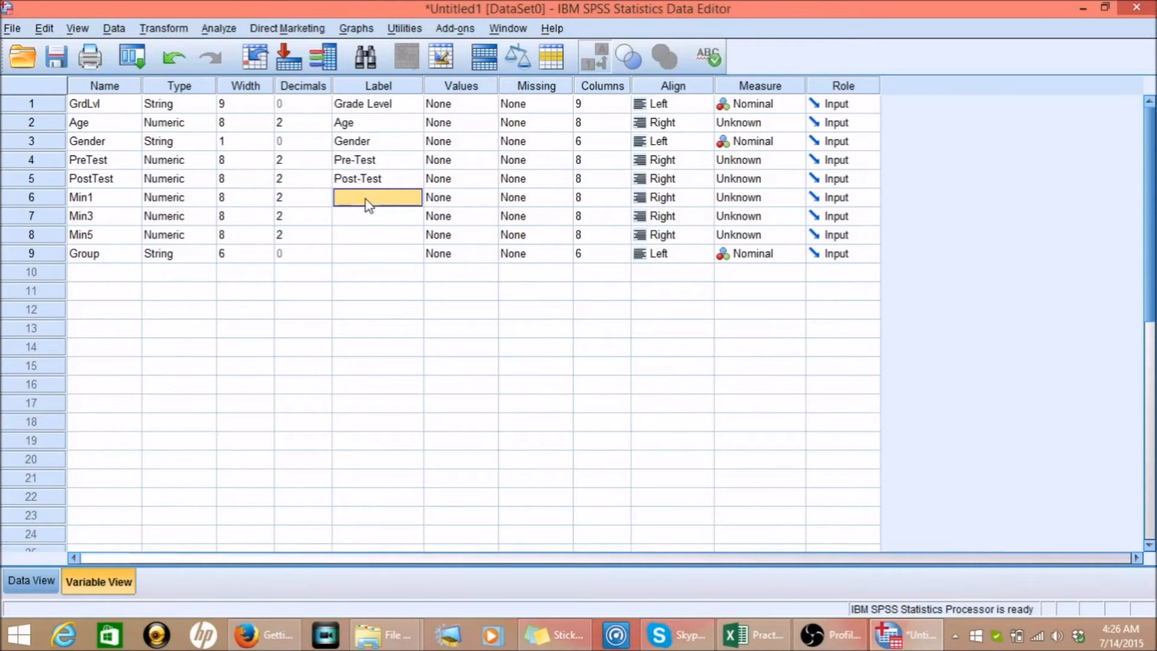
double_click(354, 196)
type("1 Minute")
double_click(356, 215)
type("3 Minutes")
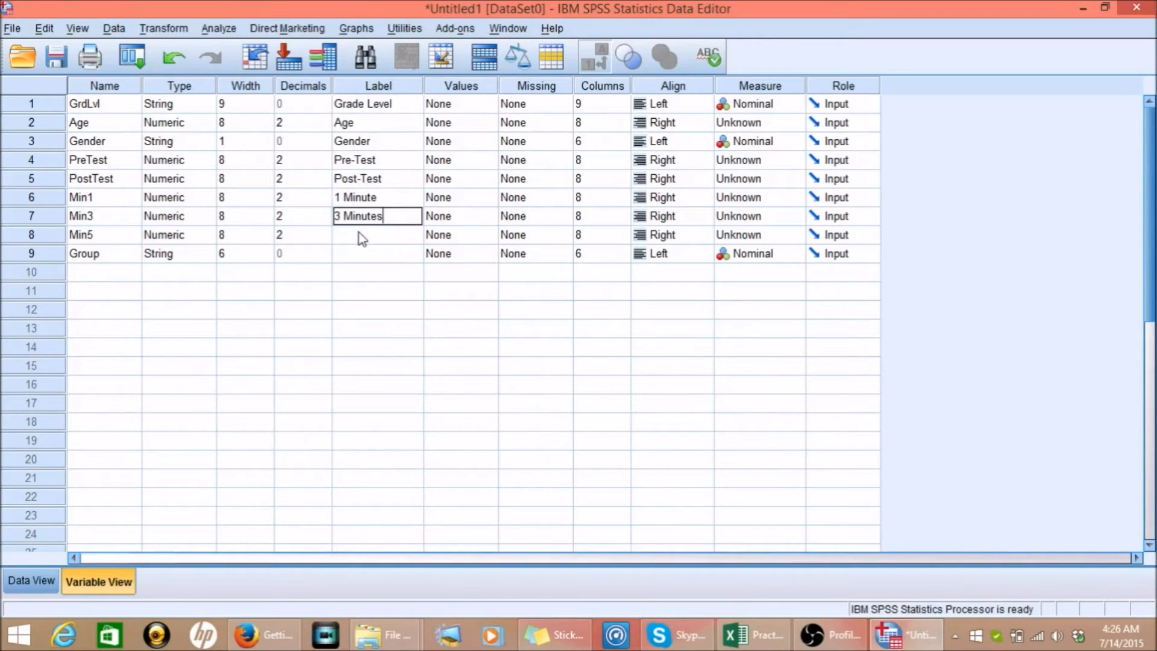
left_click(361, 238)
type("5")
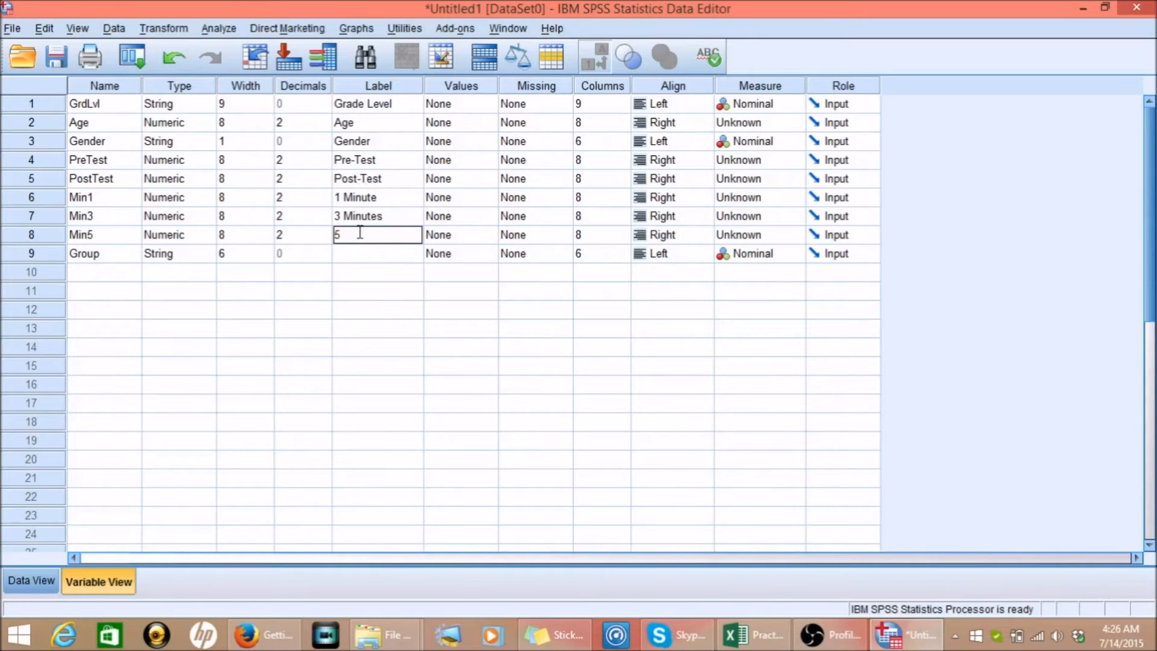
type(" Minutes")
Set the label of the Group variable to Group.
left_click(360, 253)
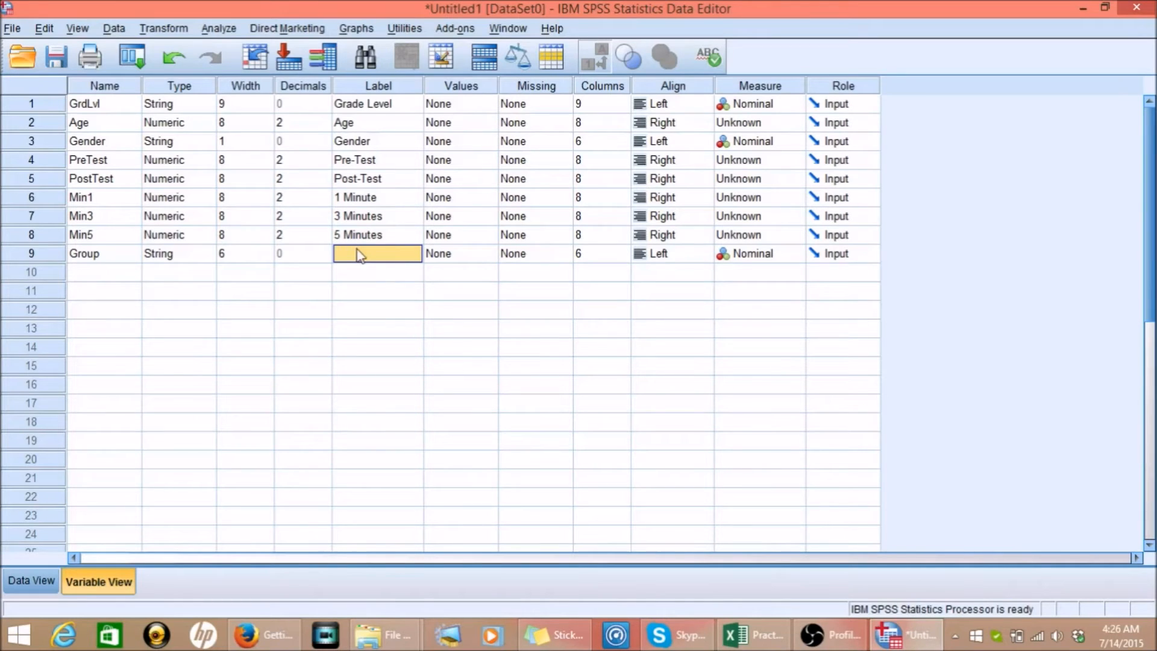
type("Group")
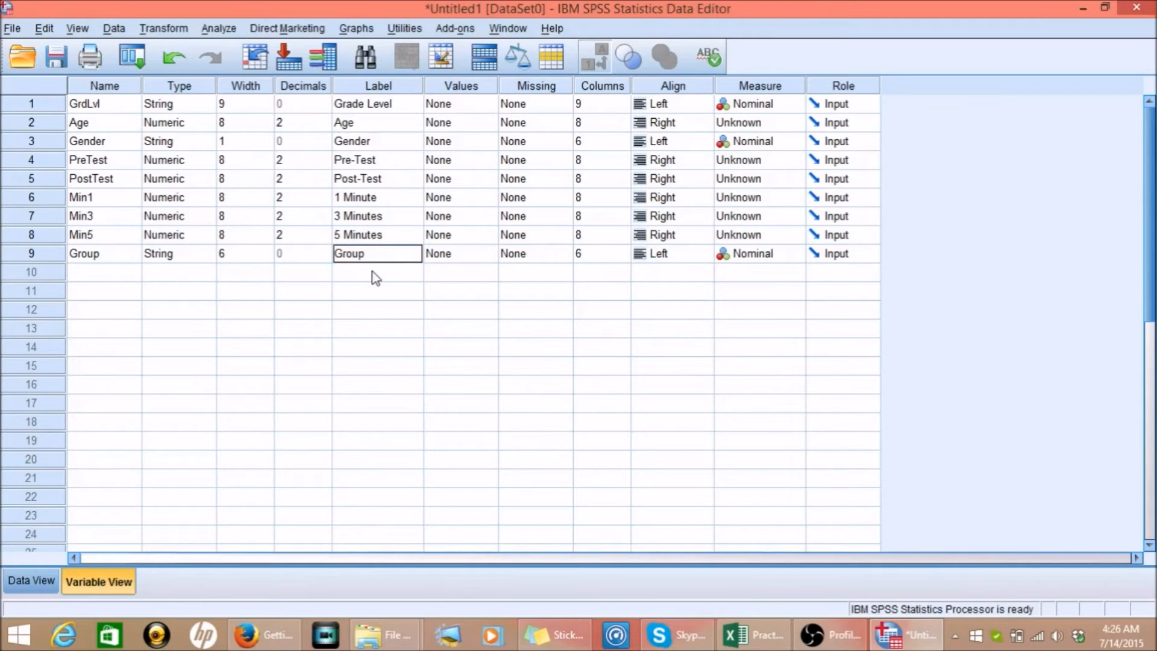
left_click(407, 329)
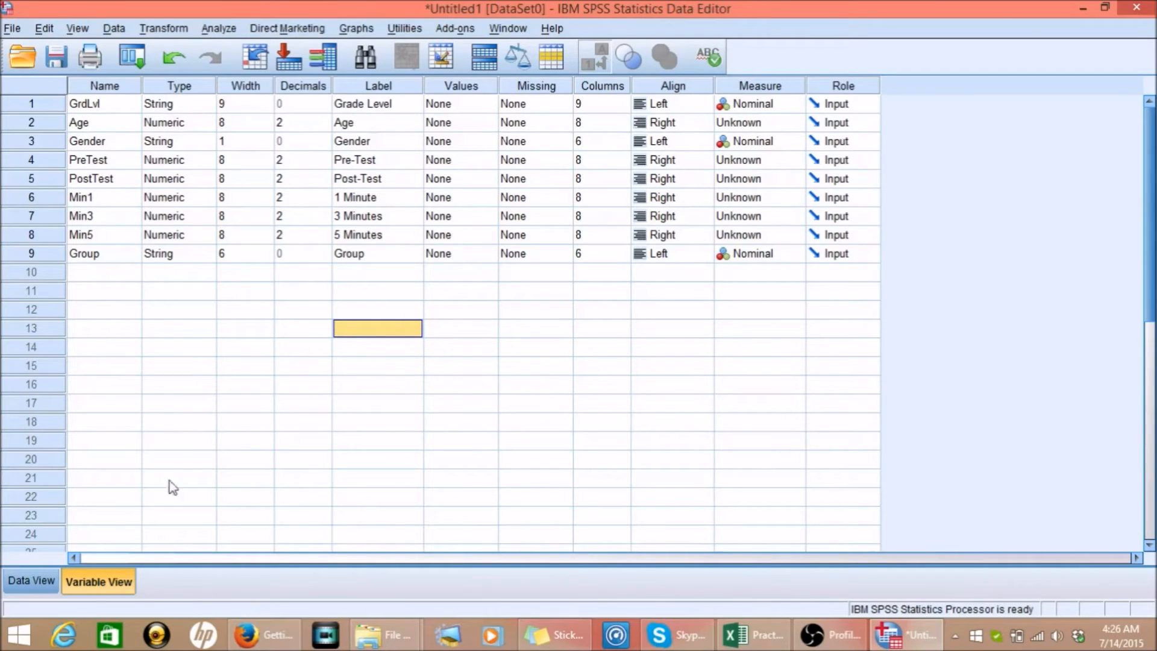
Examine the grade level entries of the first two cases in Data View, and return to Variable View.
left_click(41, 576)
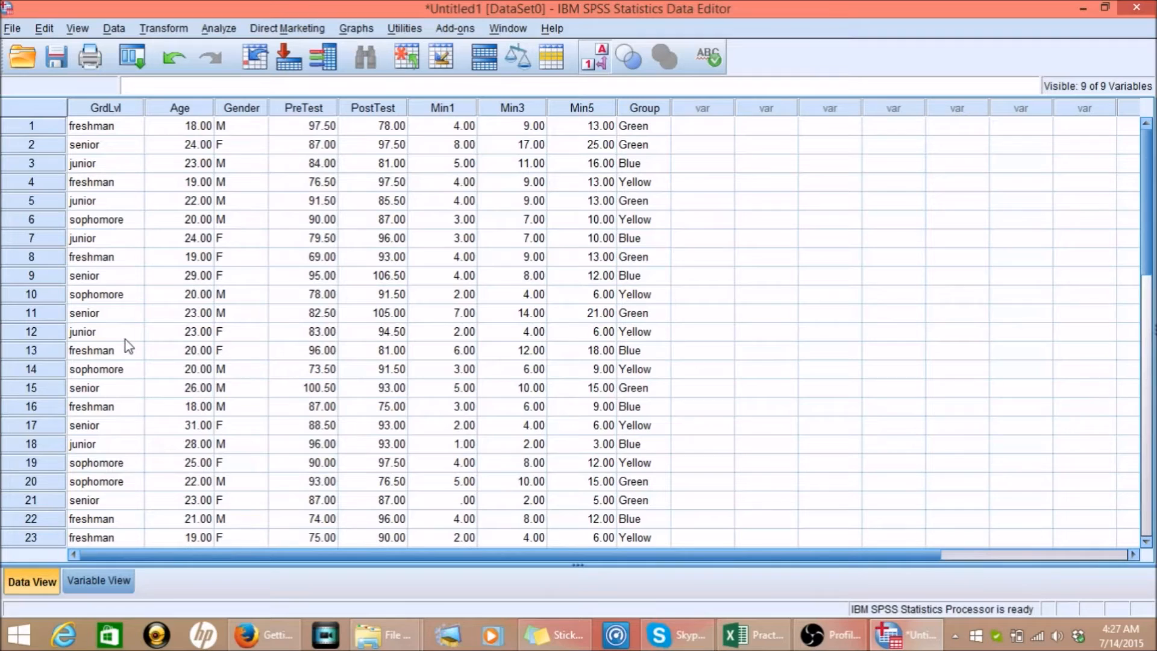
left_click(111, 131)
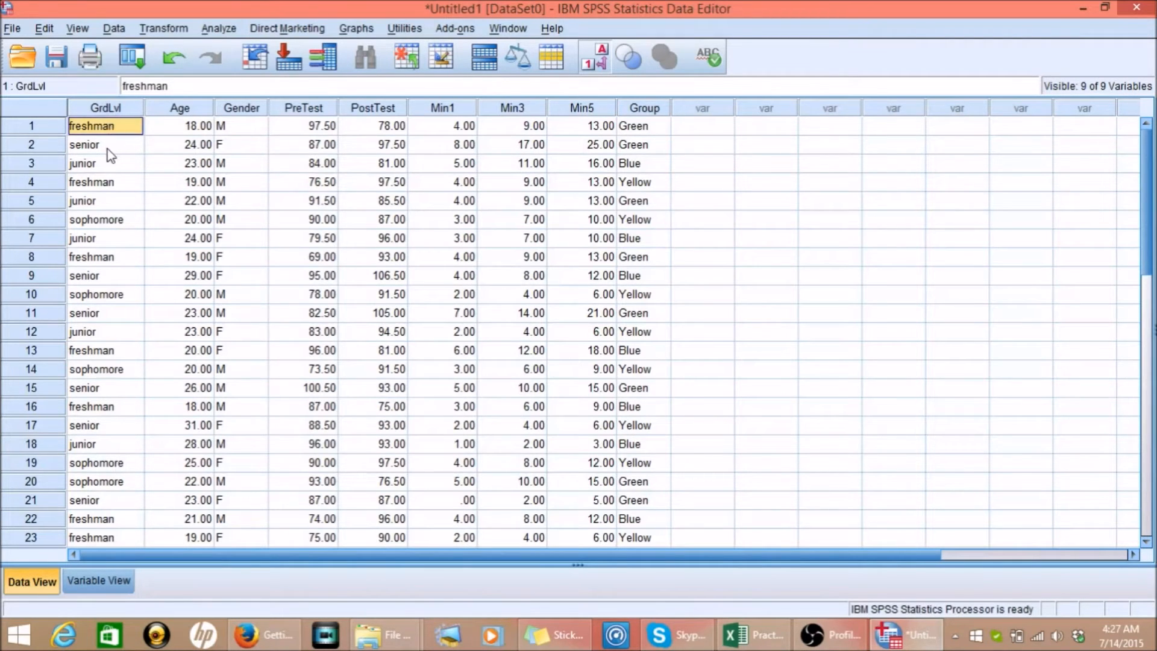
left_click(107, 149)
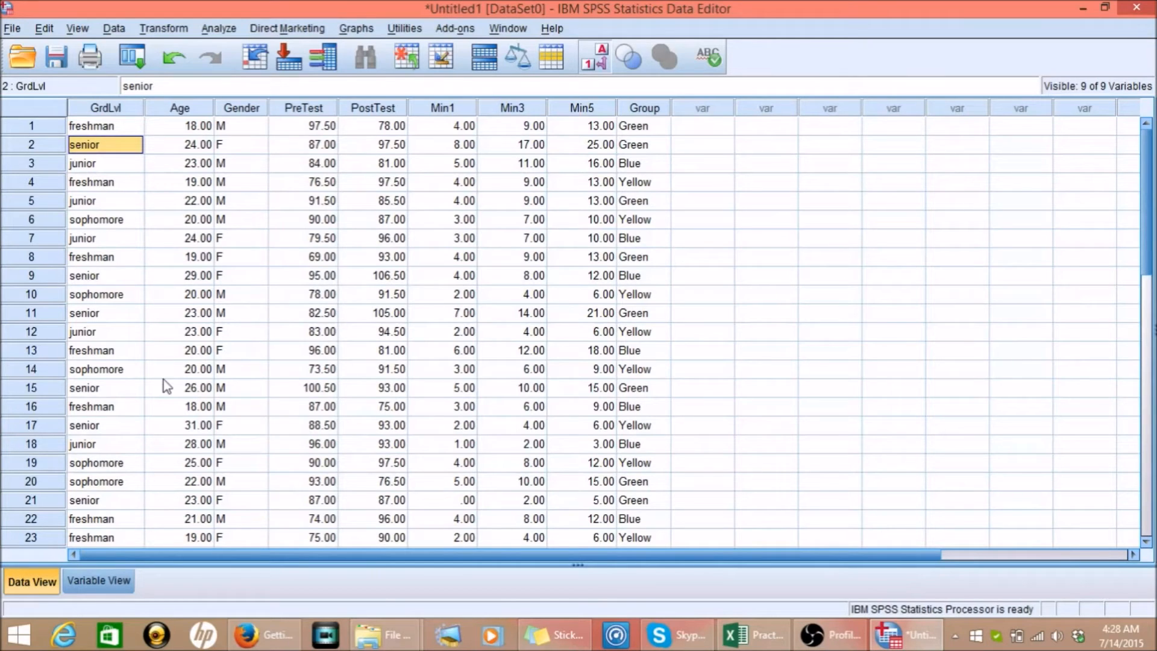
left_click(128, 580)
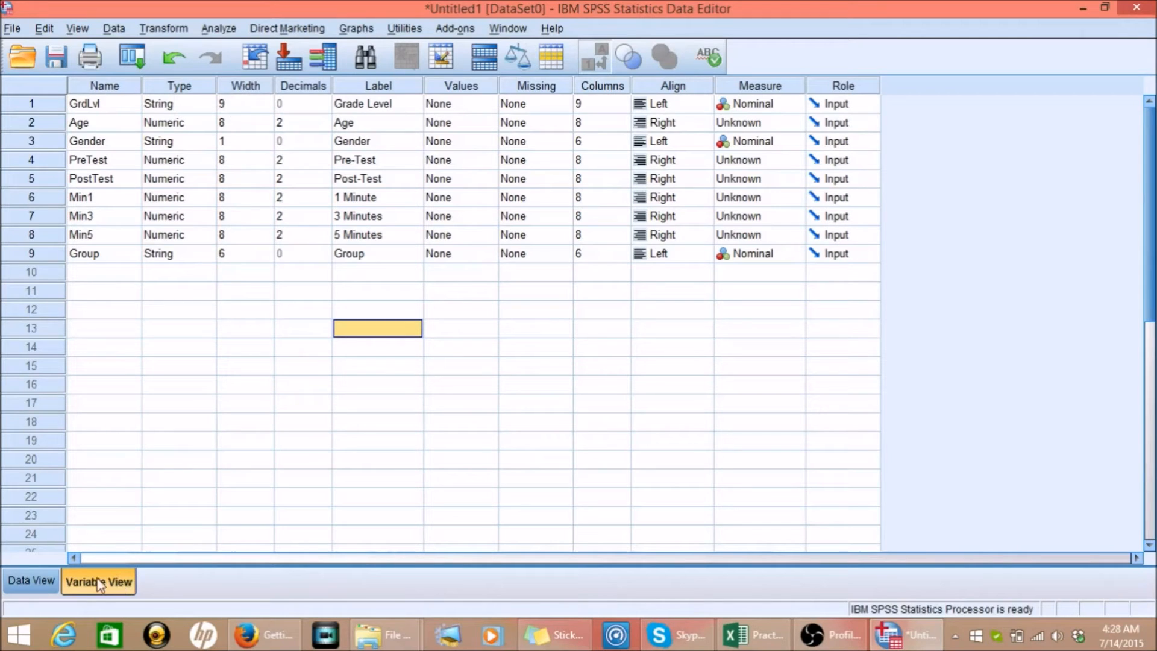
Compare the case values in Data View with the variable definitions in Variable View.
left_click(40, 580)
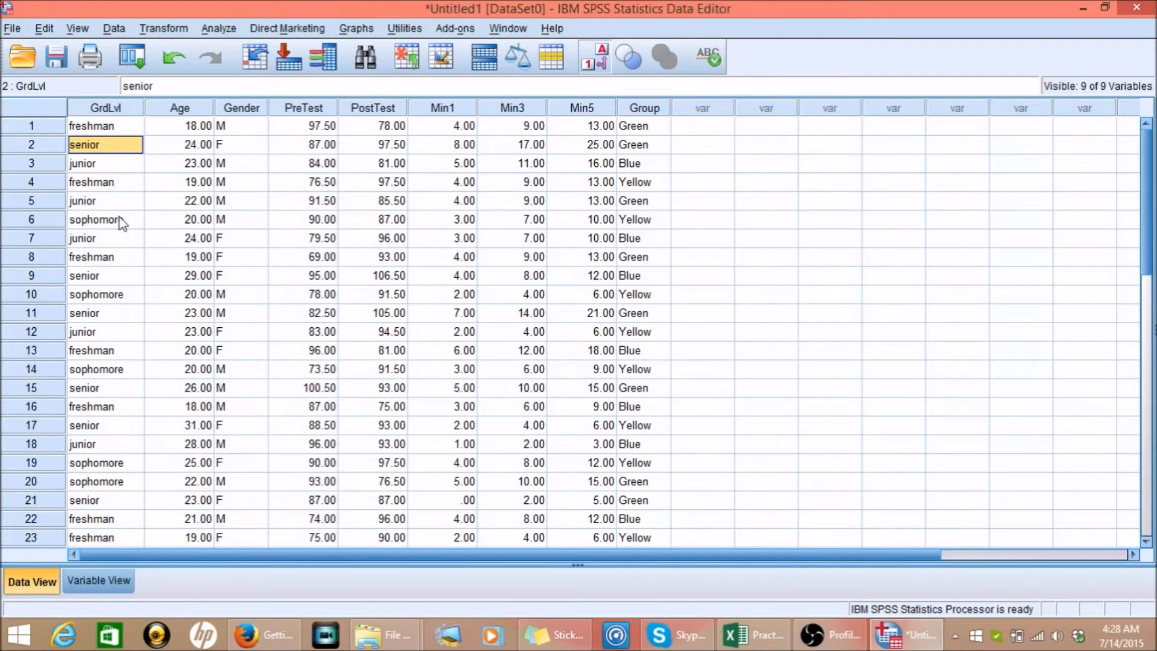
left_click(99, 581)
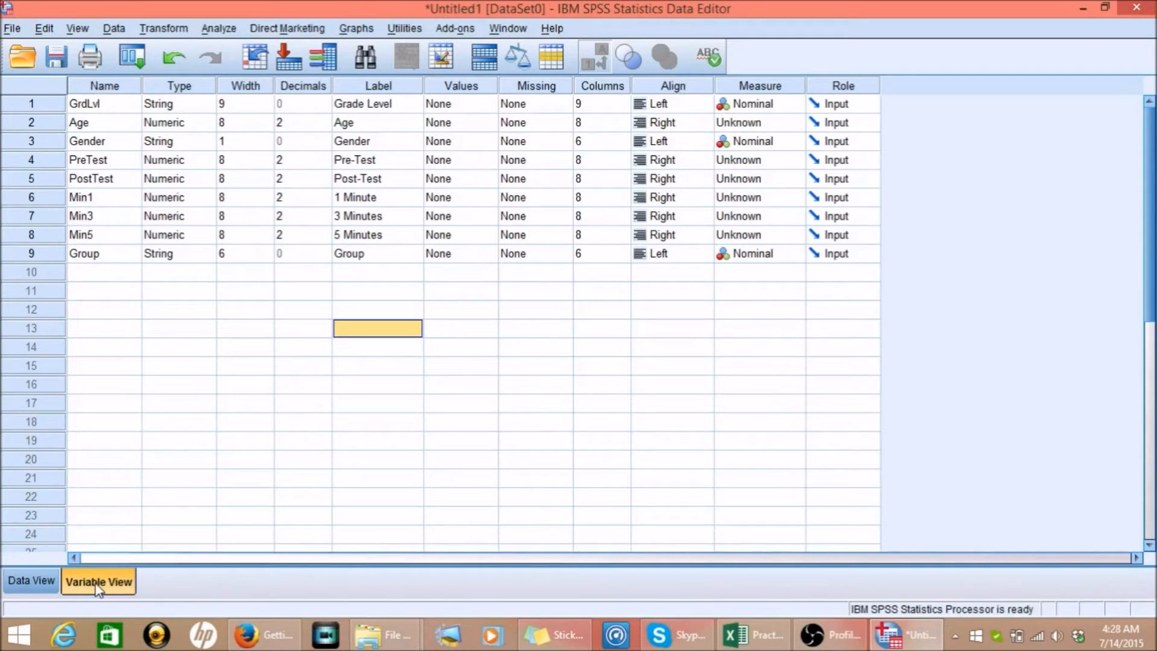
left_click(32, 581)
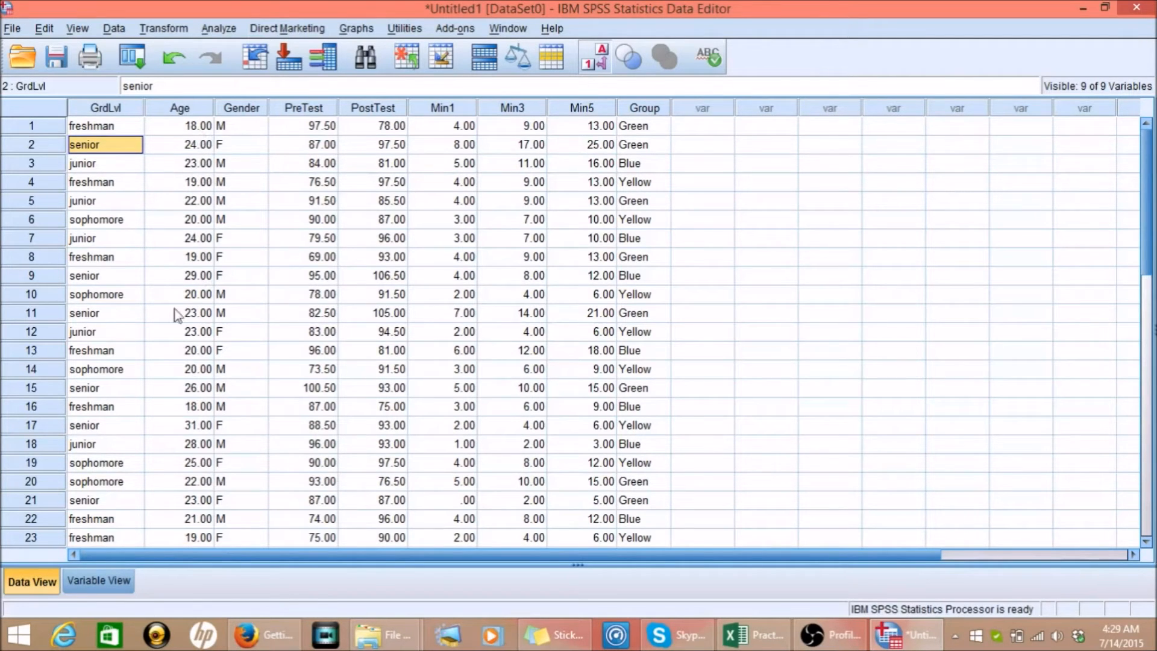
left_click(101, 581)
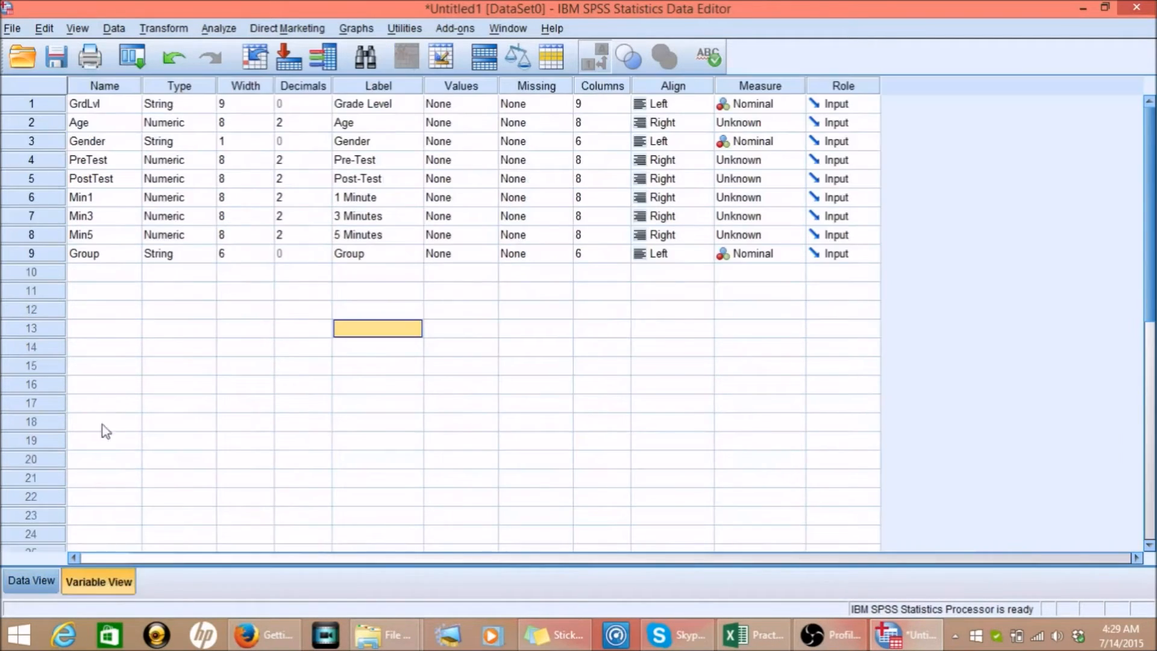
Set the decimals of the Age variable to 0 and check the ages in Data View.
left_click(281, 124)
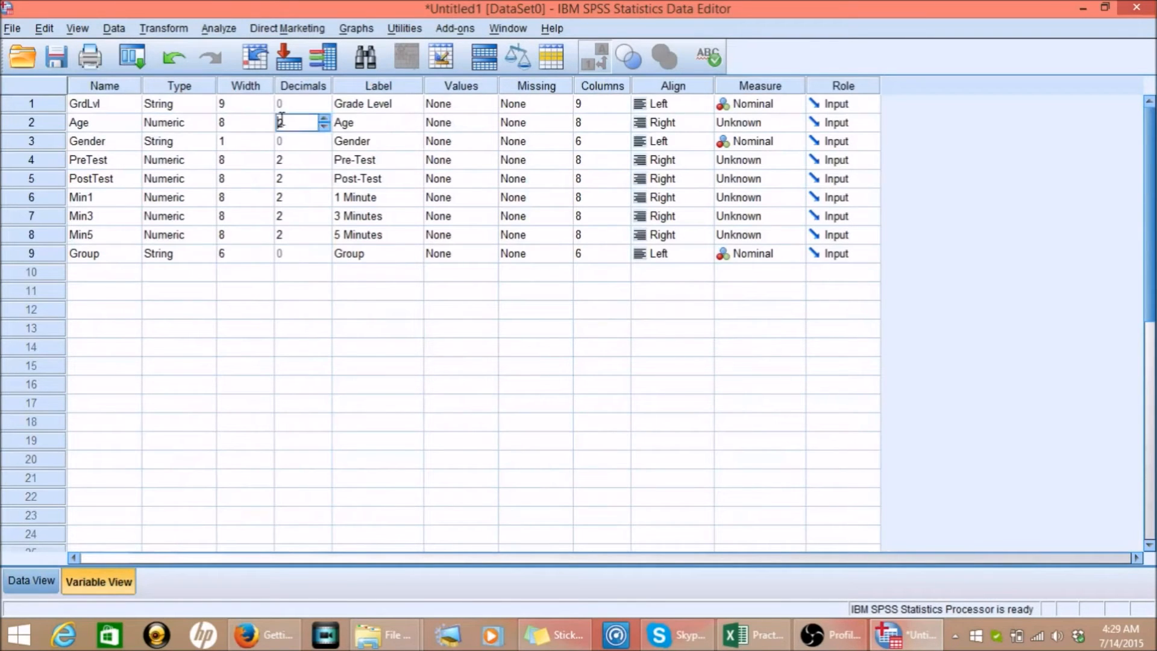
left_click(324, 126)
left_click(324, 127)
left_click(306, 359)
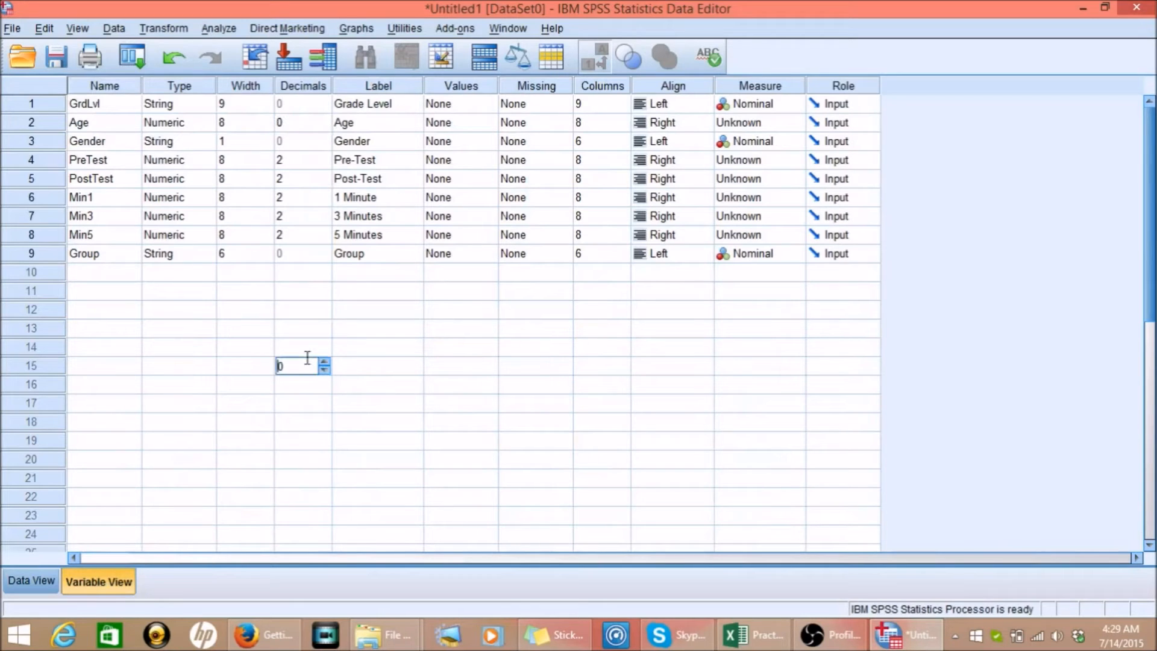
left_click(42, 580)
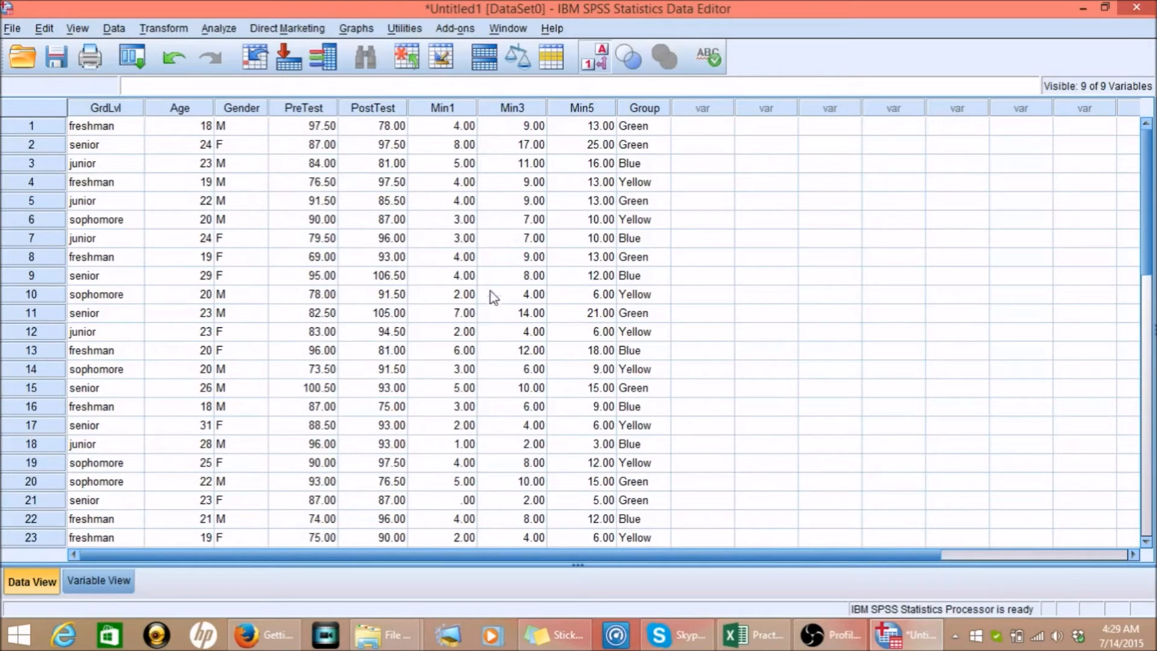
left_click(82, 577)
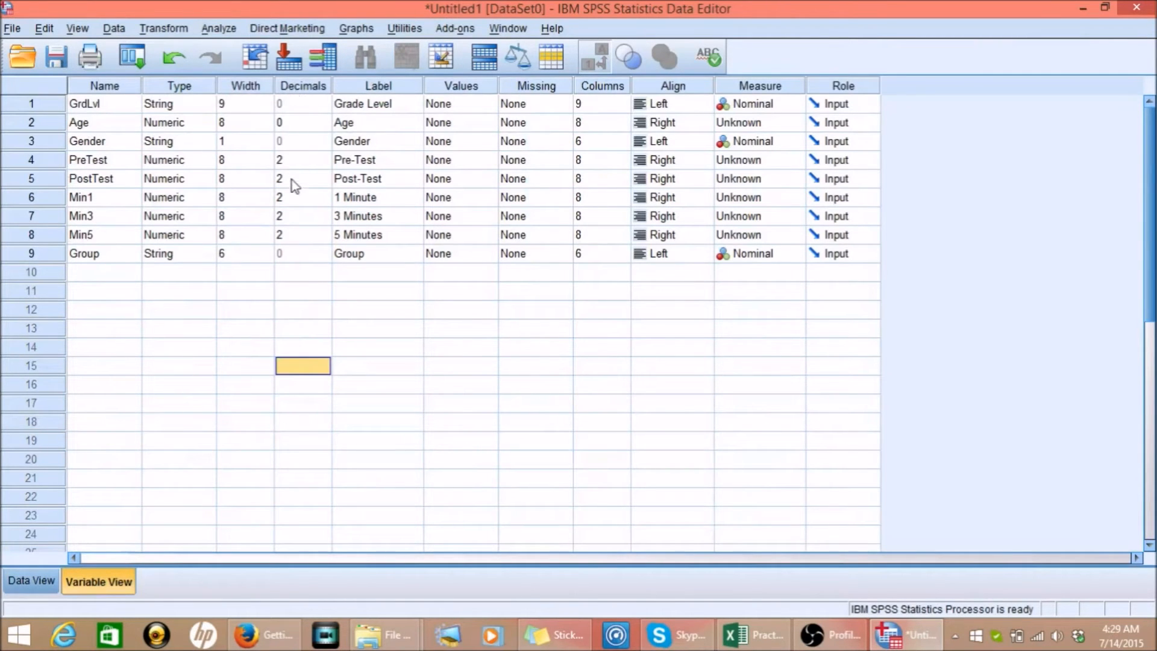
Set the decimals of the Min1, Min3 and Min5 variables to 0.
left_click(291, 197)
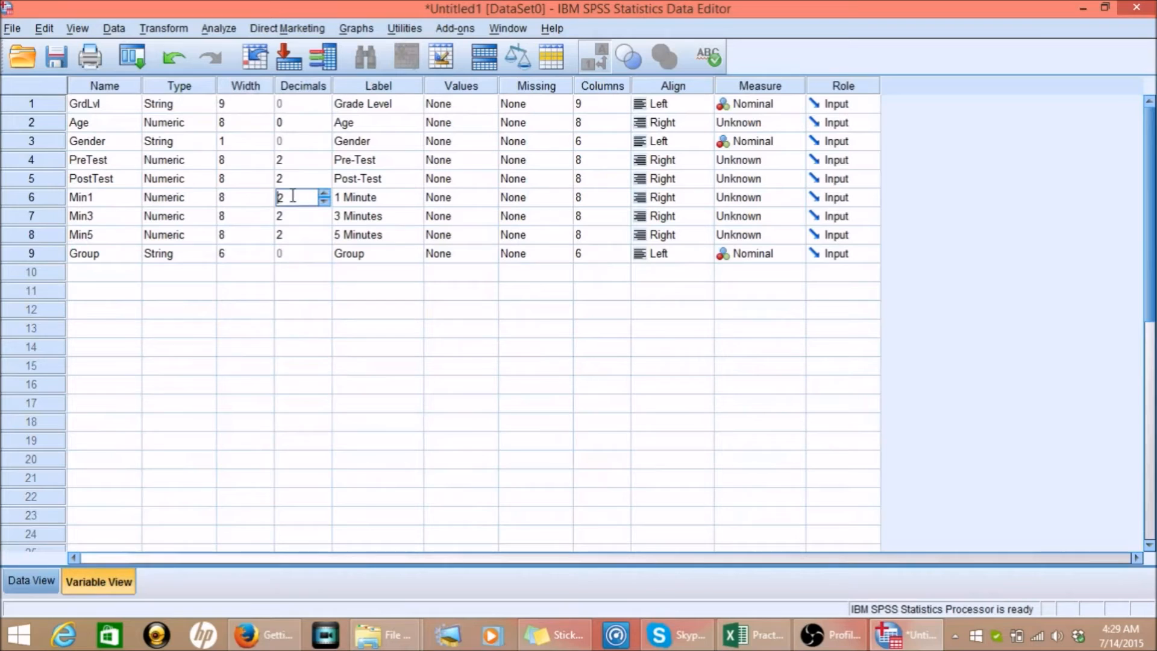
left_click(324, 202)
left_click(324, 201)
left_click(324, 216)
left_click(324, 212)
left_click(324, 220)
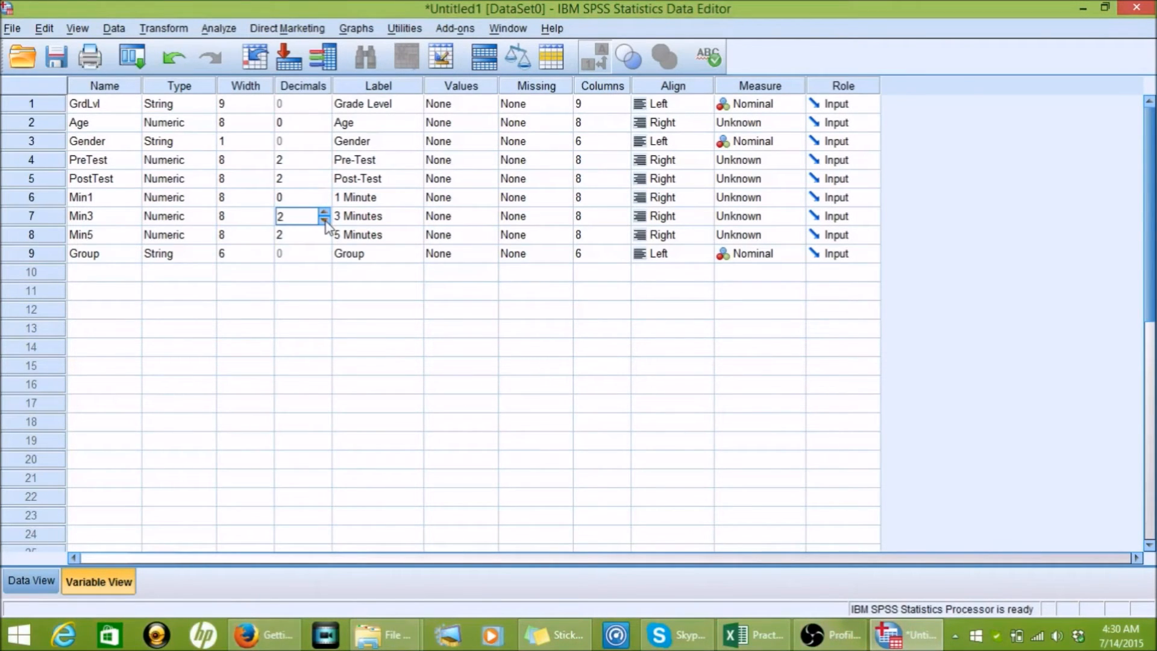
left_click(324, 220)
left_click(324, 220)
left_click(328, 235)
left_click(324, 239)
left_click(324, 239)
Set the measurement level of Age, PreTest and PostTest to Scale.
left_click(753, 124)
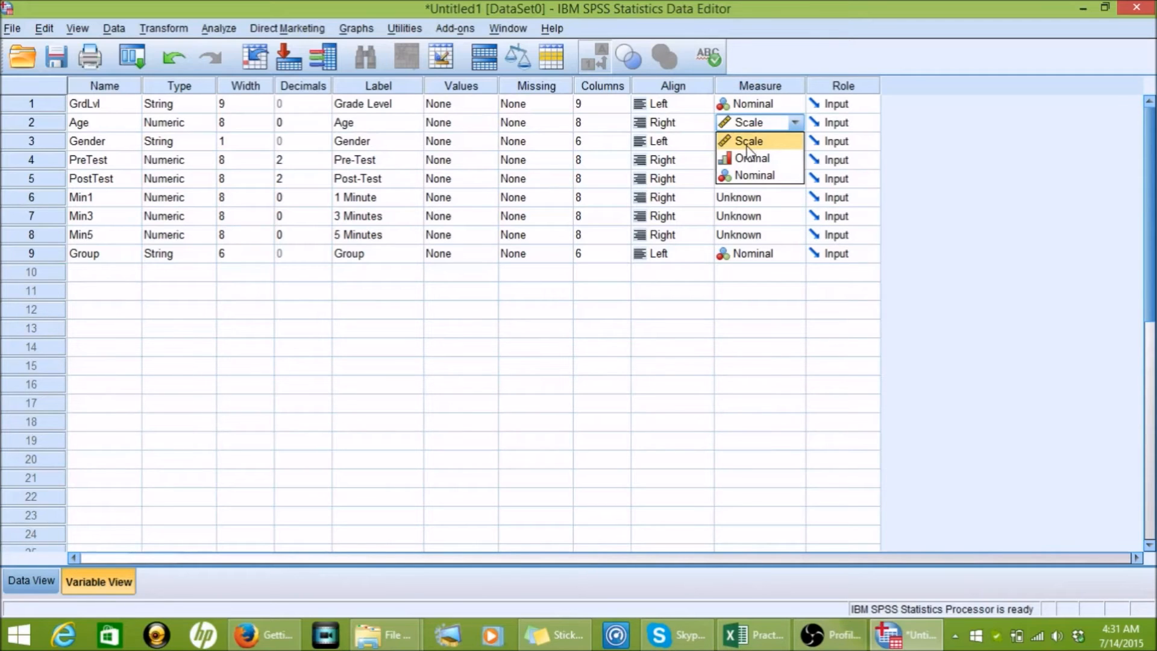
left_click(748, 145)
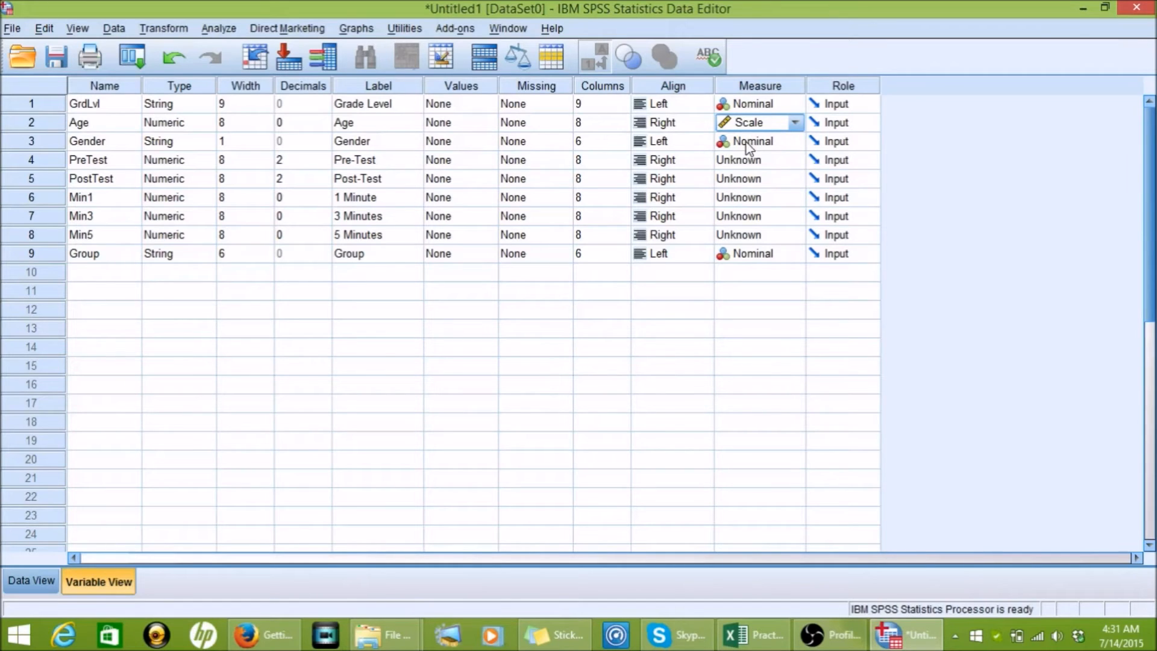
left_click(748, 161)
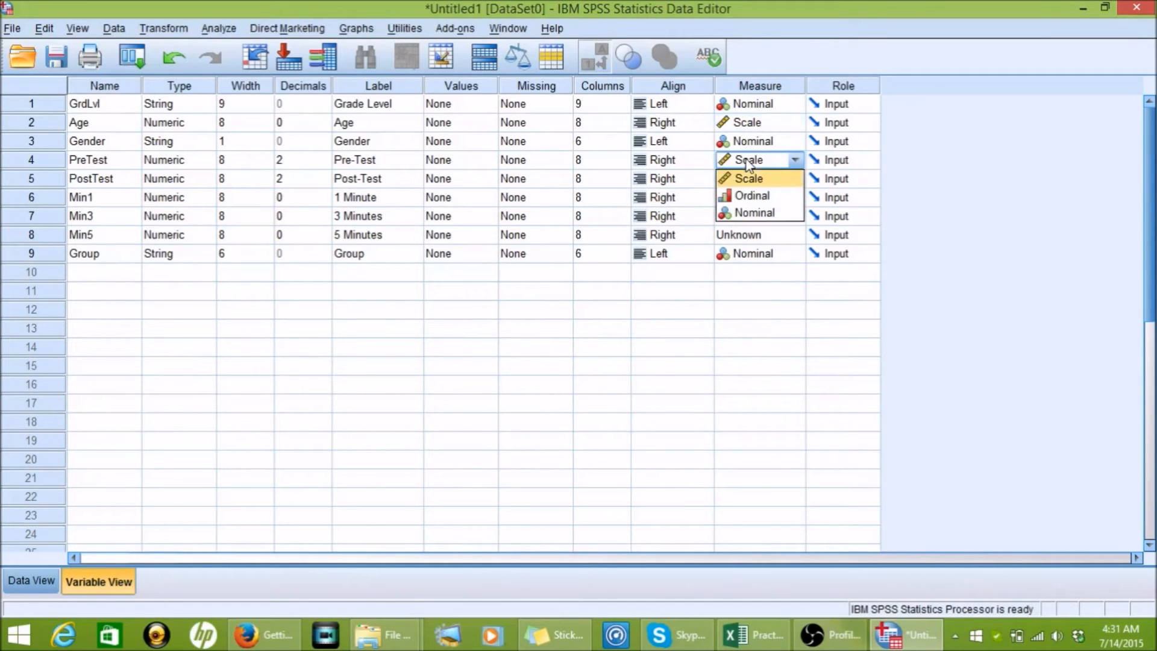
left_click(748, 178)
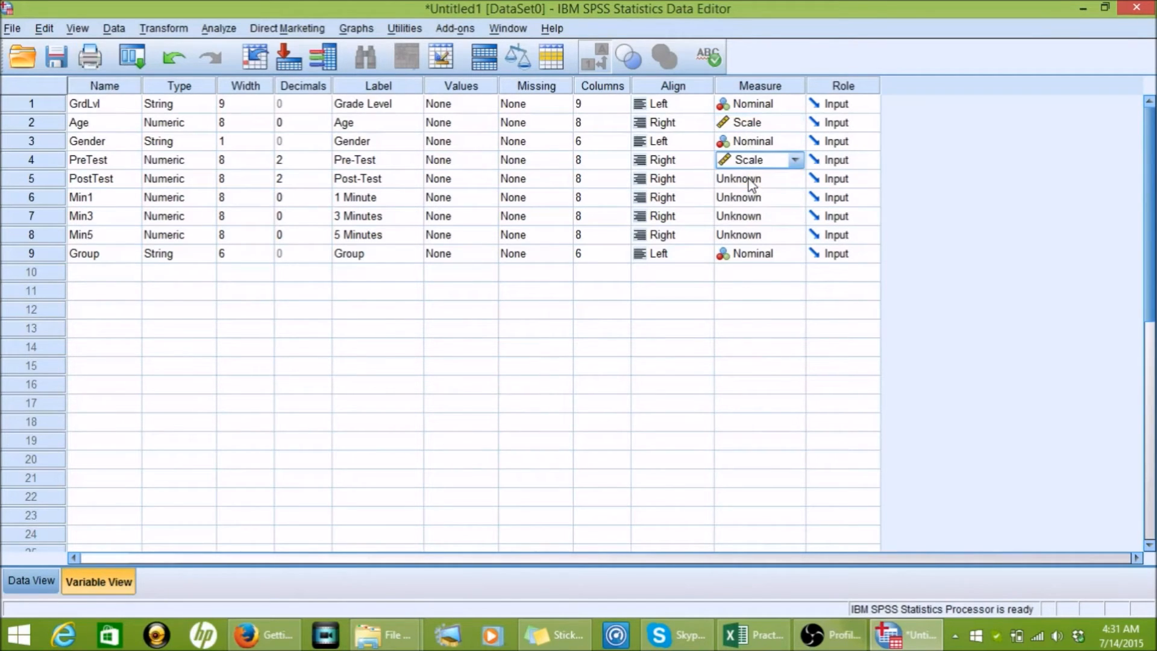
left_click(749, 178)
left_click(752, 198)
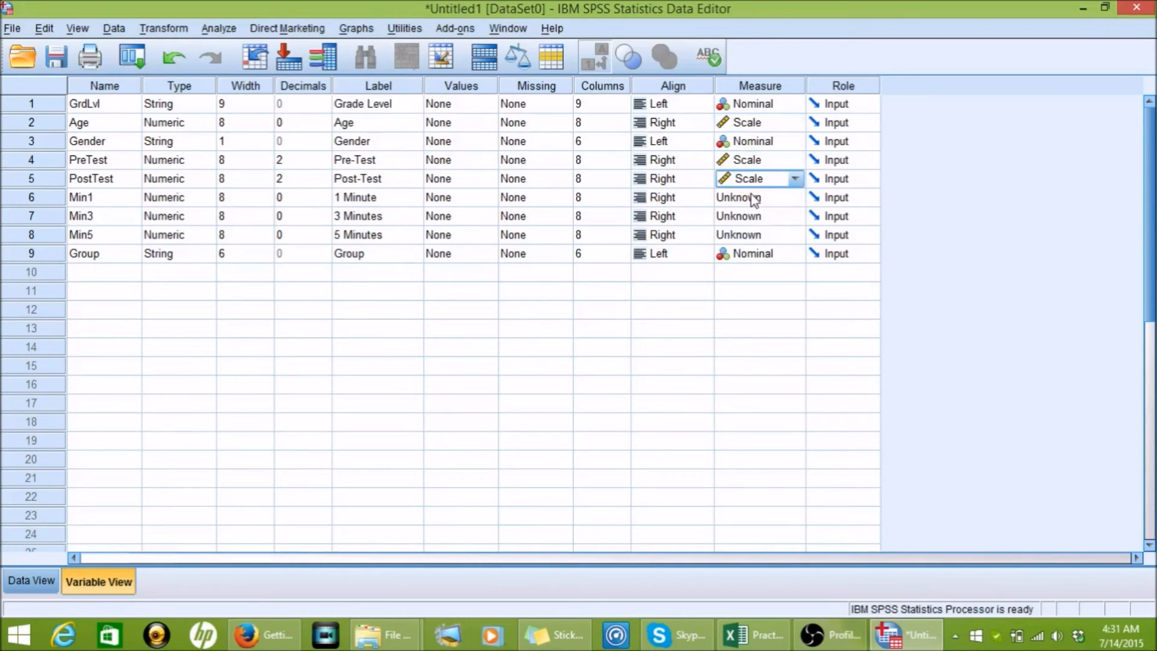
Set the measurement level of Min1, Min3 and Min5 to Scale.
left_click(753, 199)
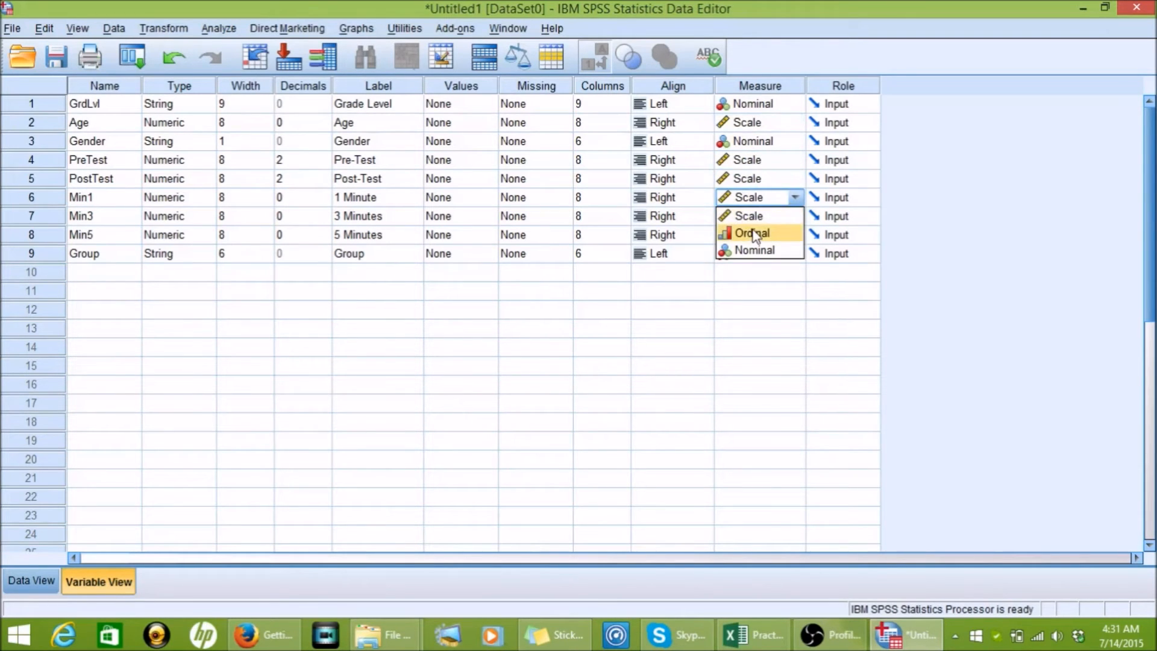
left_click(749, 215)
left_click(752, 218)
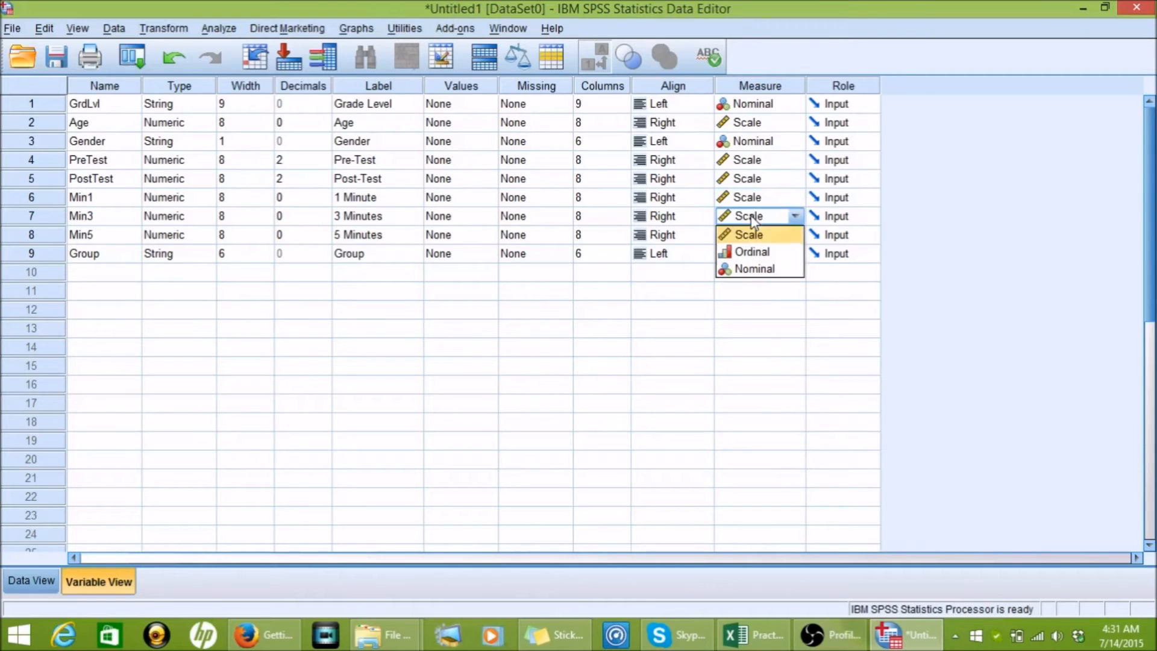
left_click(750, 235)
left_click(756, 235)
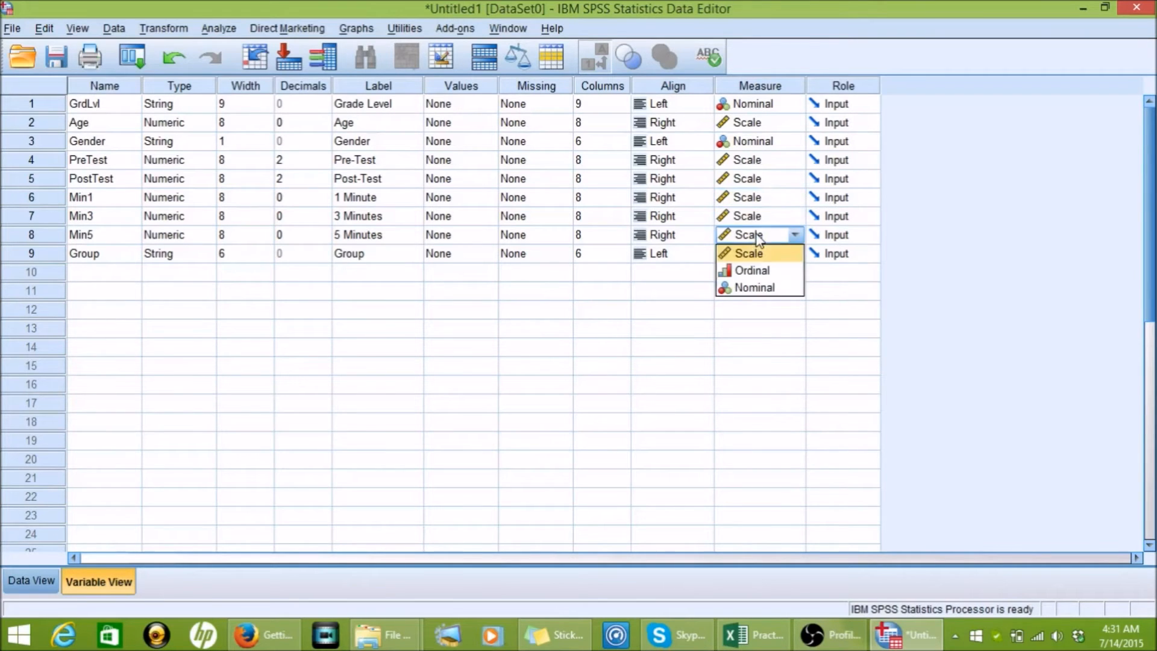
left_click(757, 254)
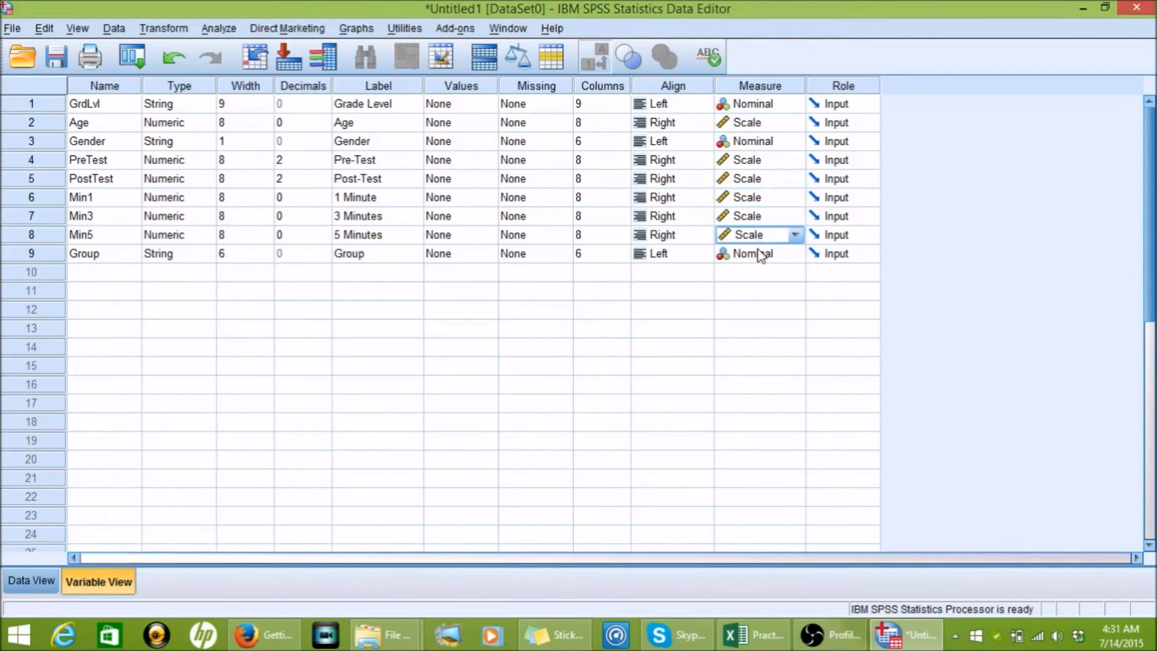
left_click(764, 335)
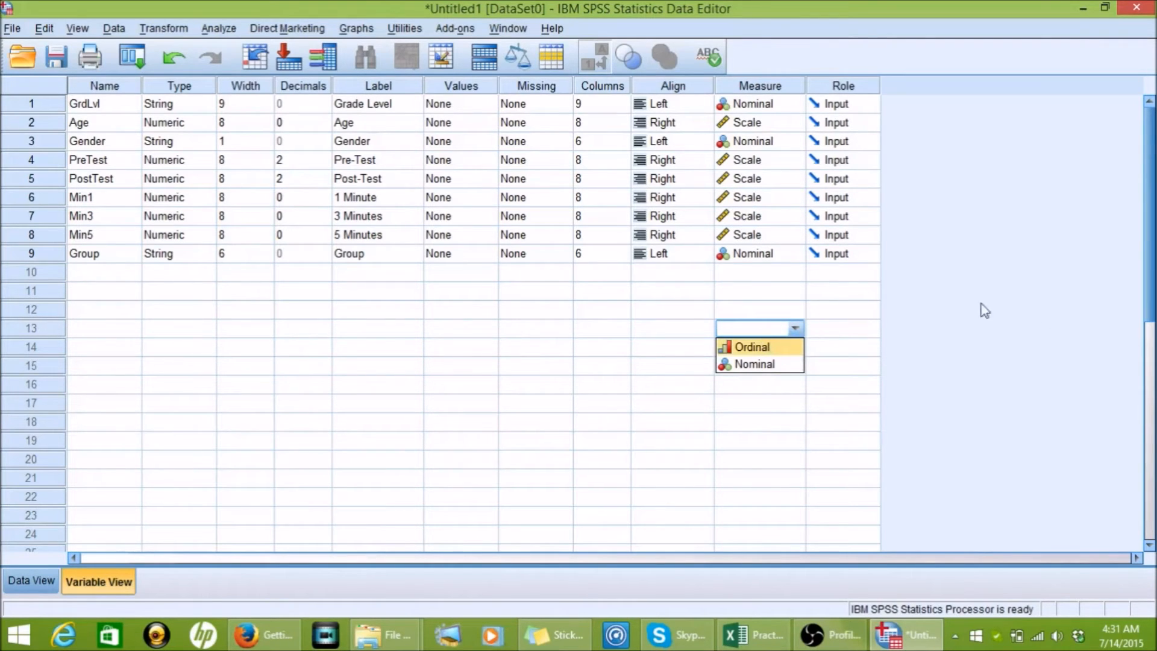
left_click(1060, 310)
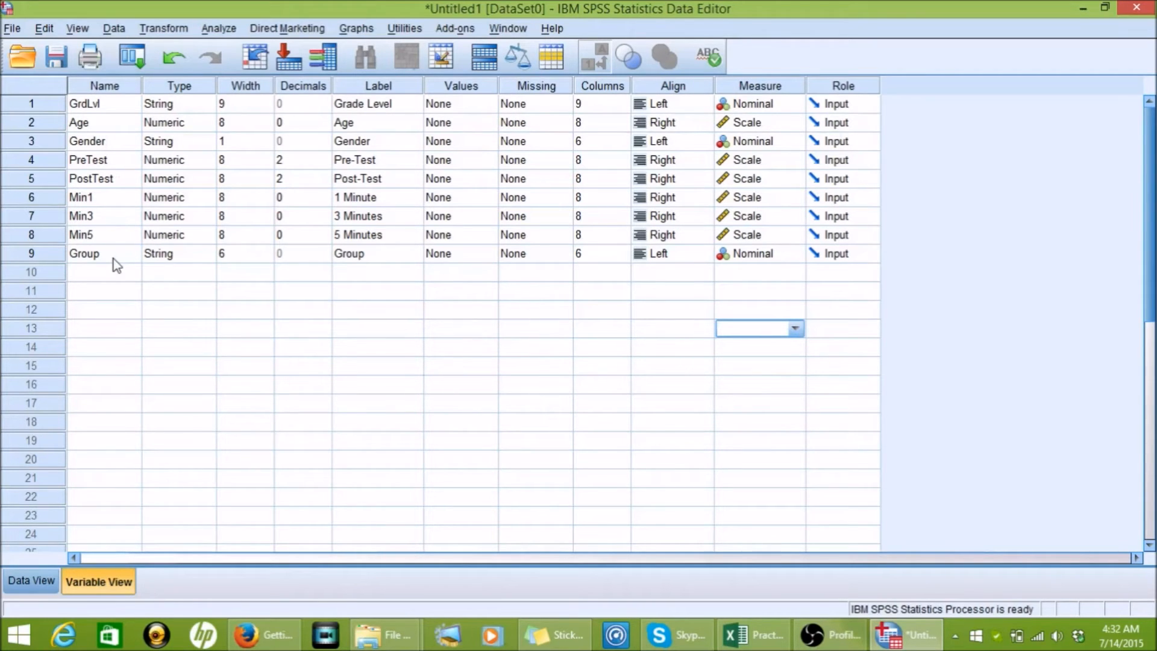
Set the measurement level of the GrdLvl variable to Ordinal.
left_click(92, 108)
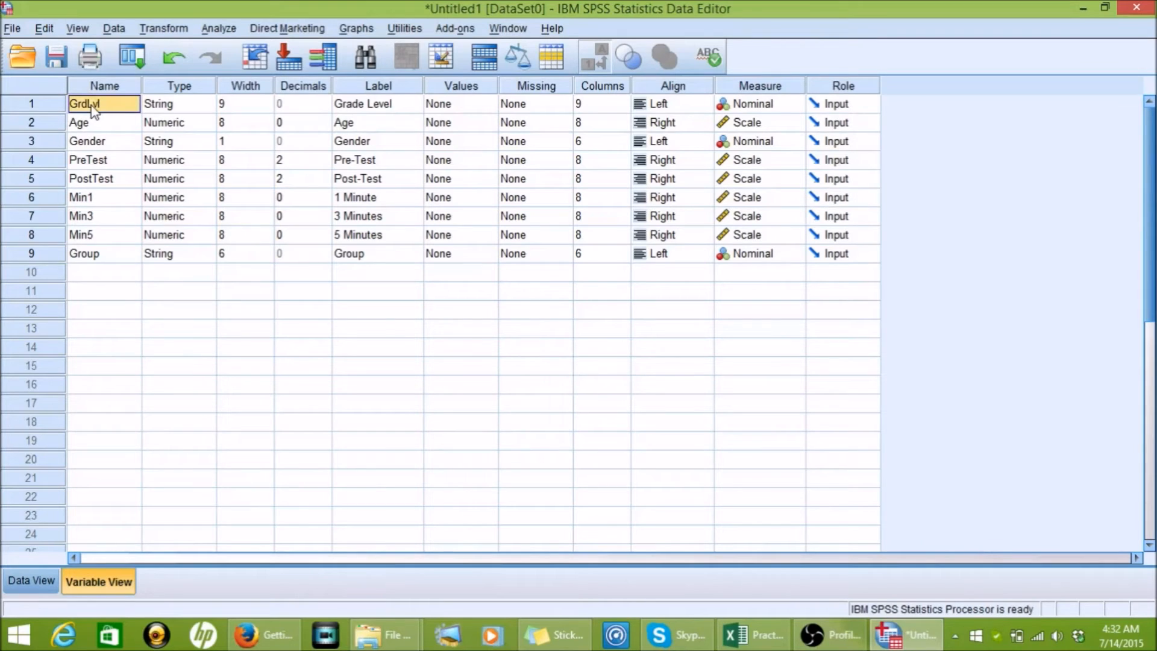
left_click(797, 105)
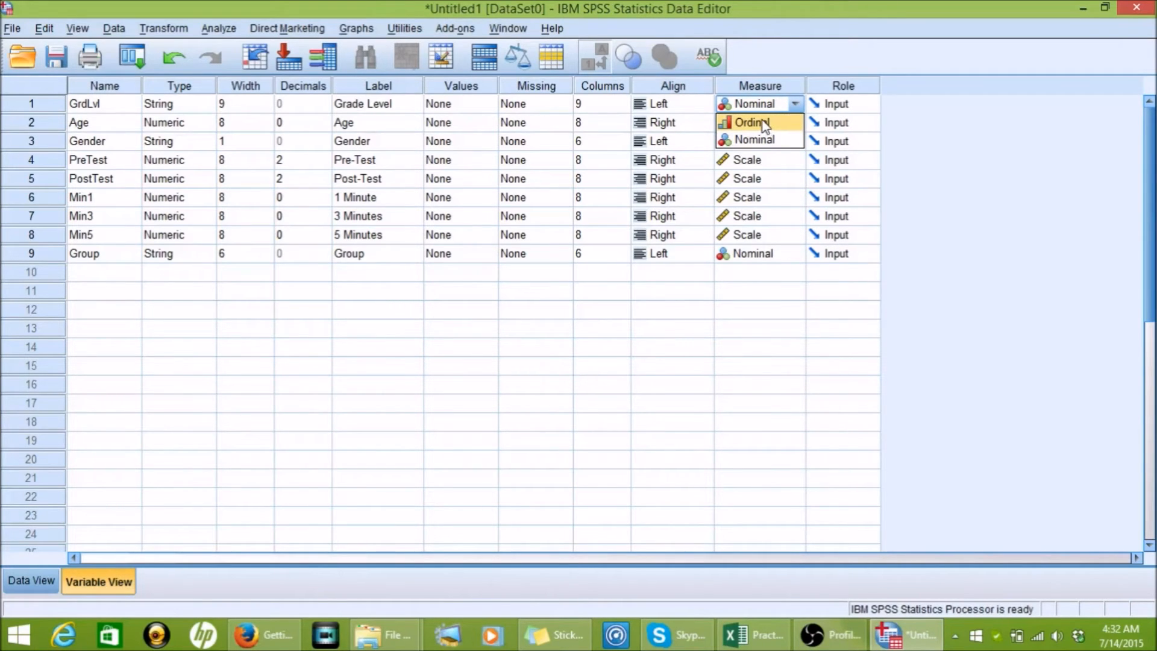
left_click(763, 123)
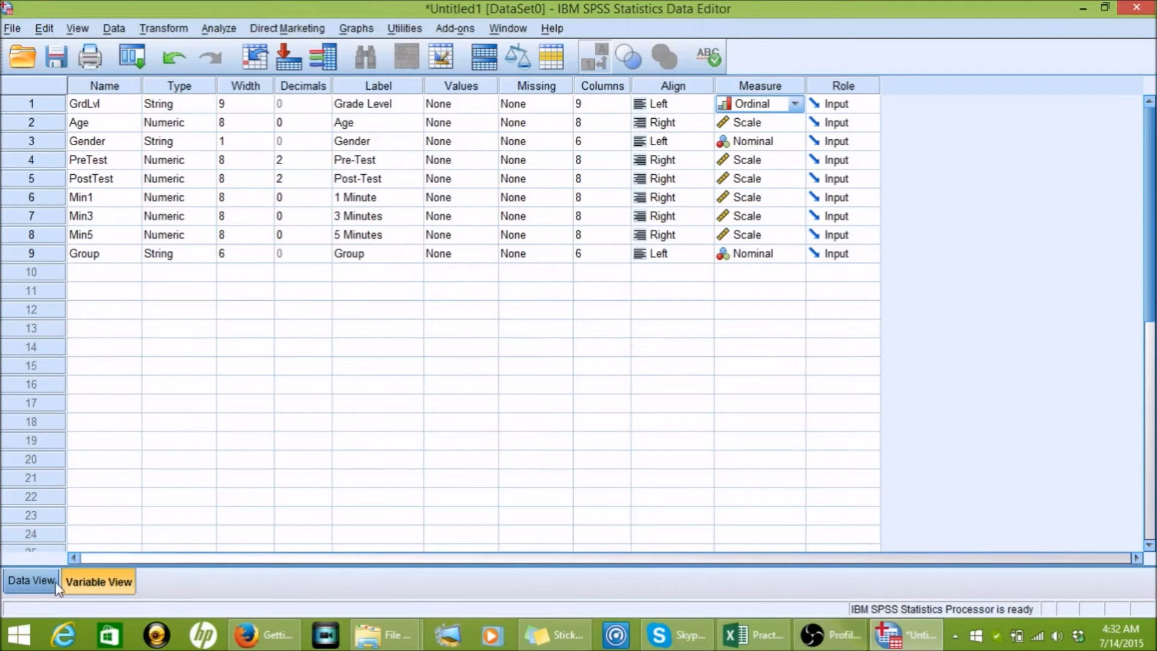
From Data View, start Recode into Different Variables with Group as the input variable.
left_click(37, 582)
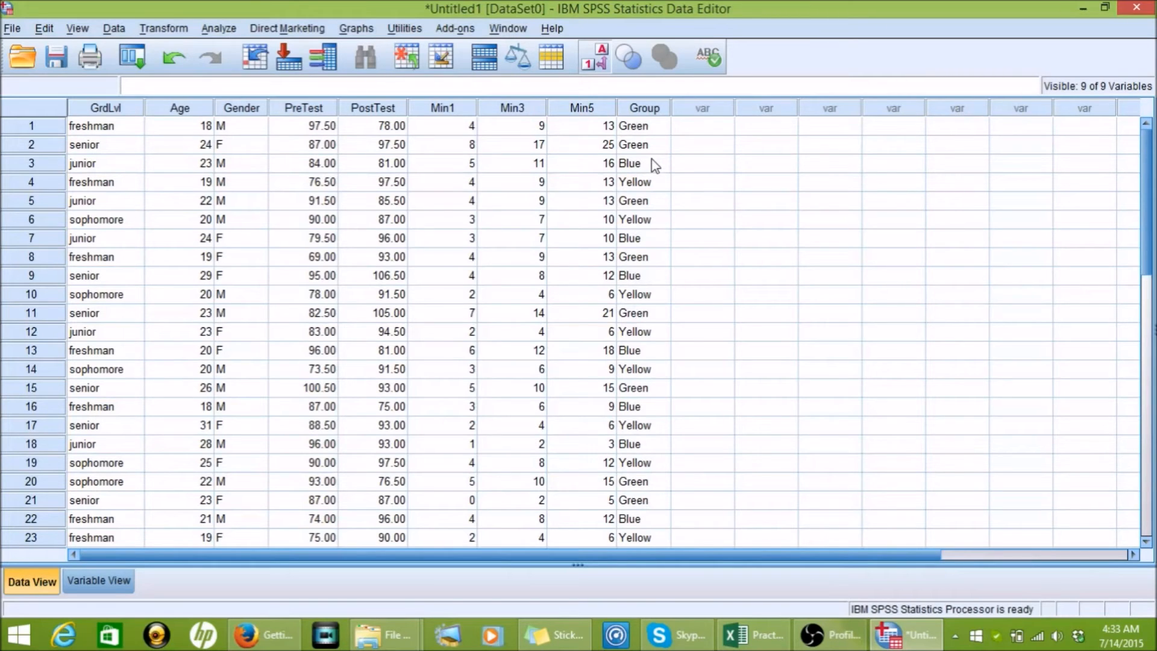
left_click(208, 30)
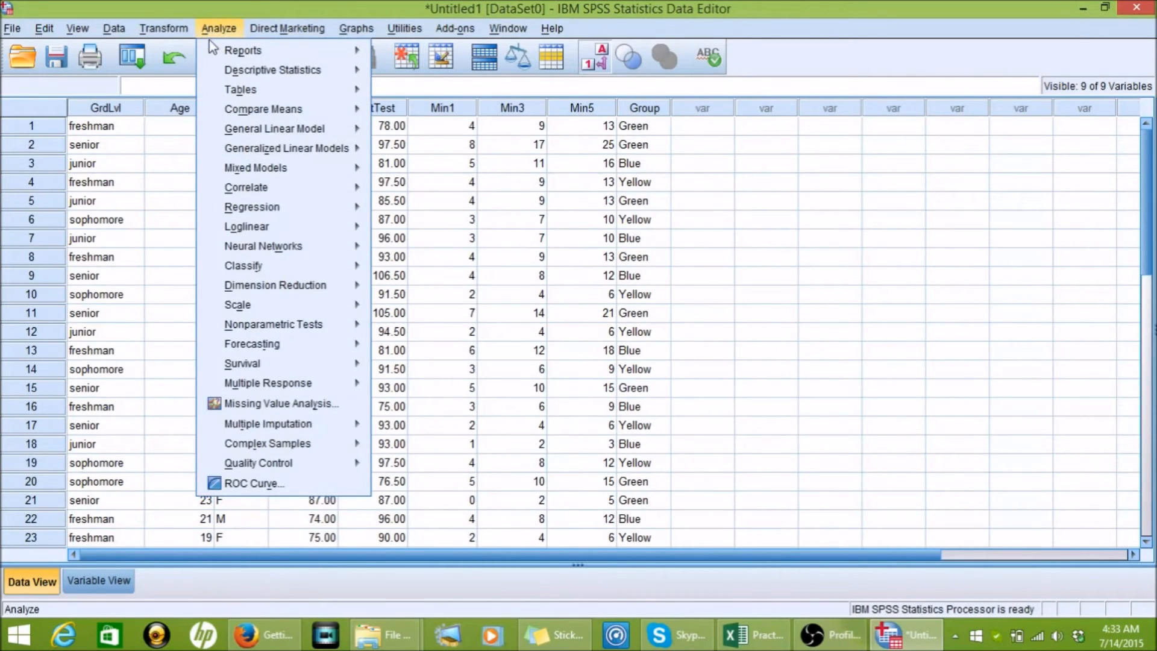
mouse_move(185, 30)
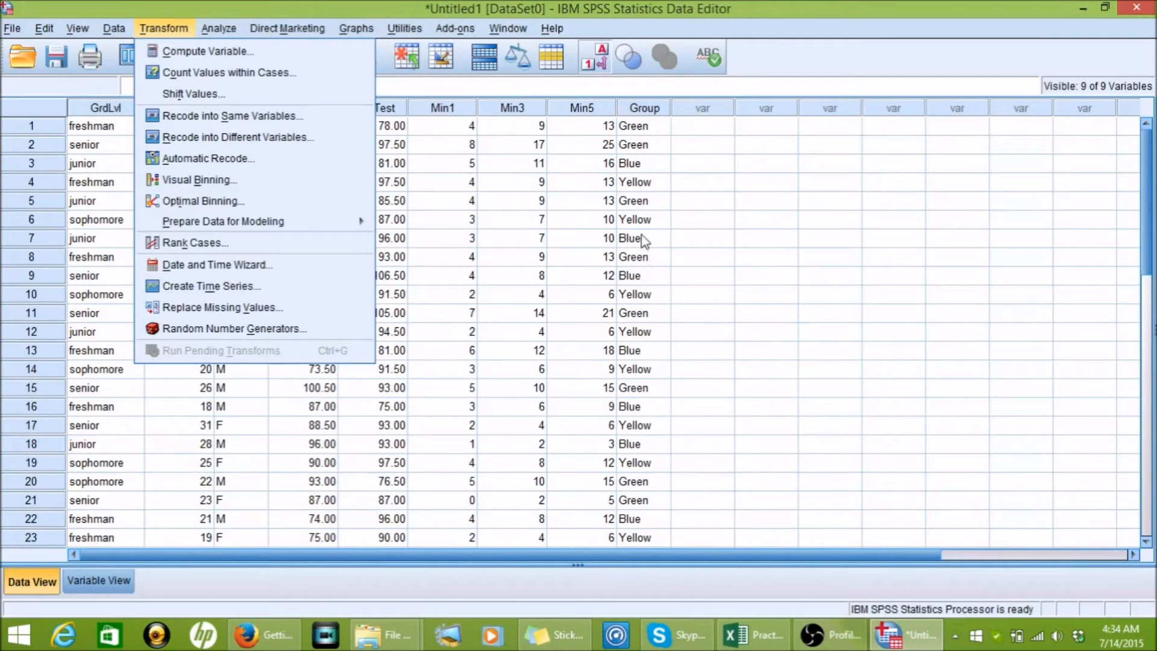
left_click(306, 138)
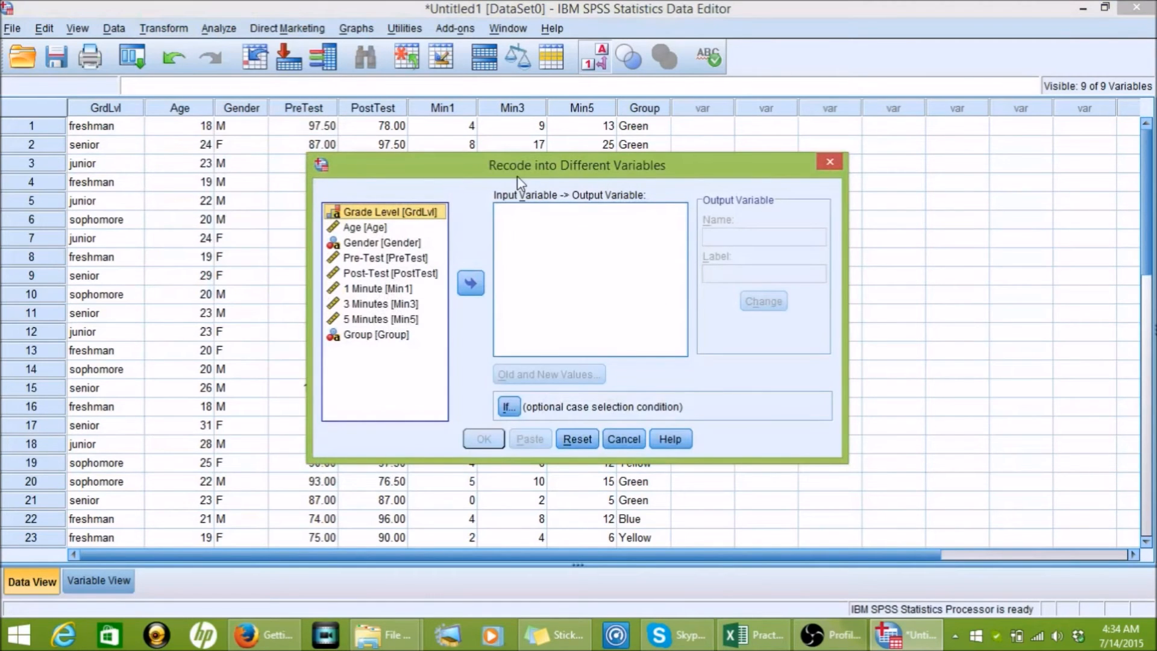
left_click_drag(520, 174, 417, 222)
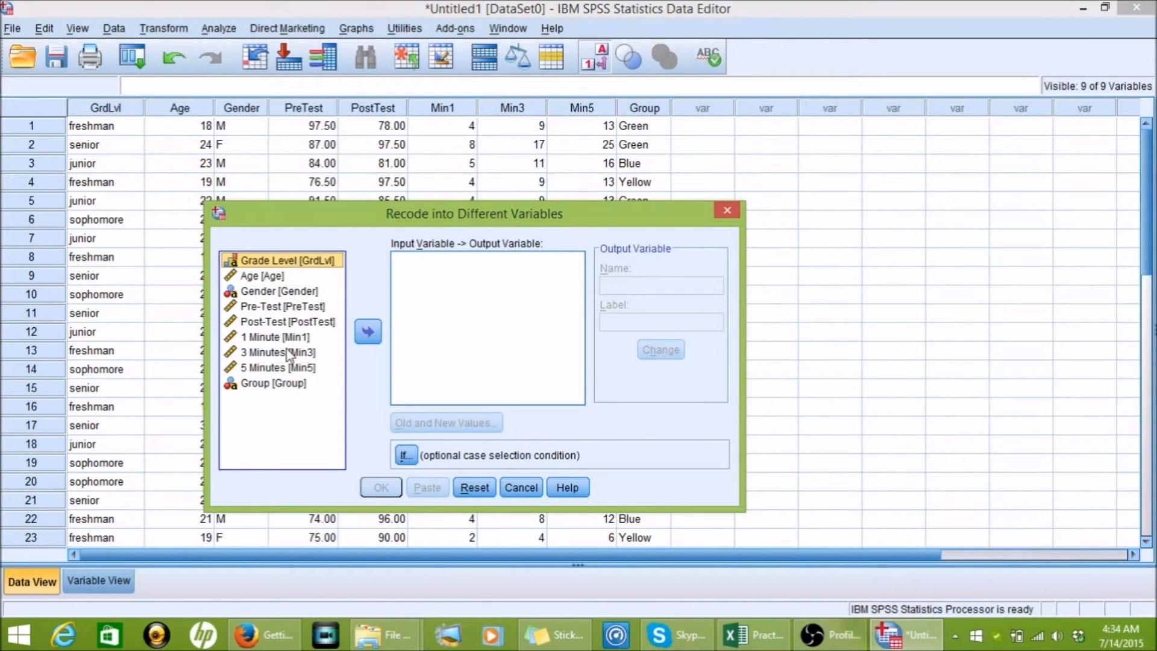
left_click(287, 380)
left_click(362, 341)
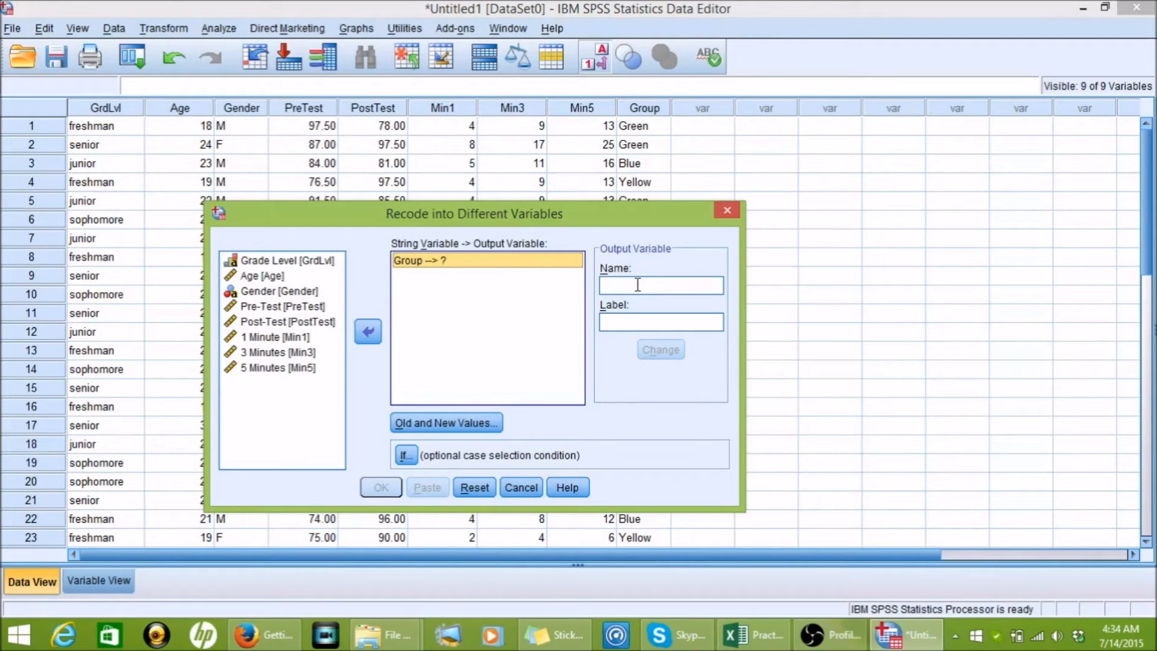
Define the output variable of the Group recode with the name Group# and the label Group.
left_click(638, 285)
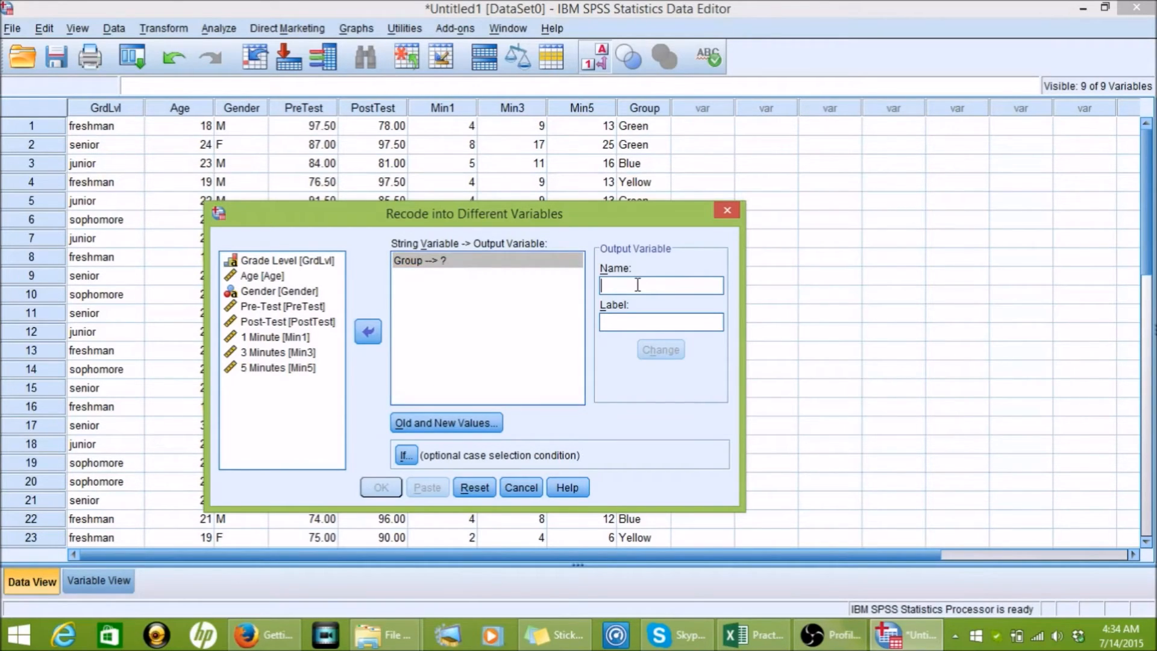
type("Gro")
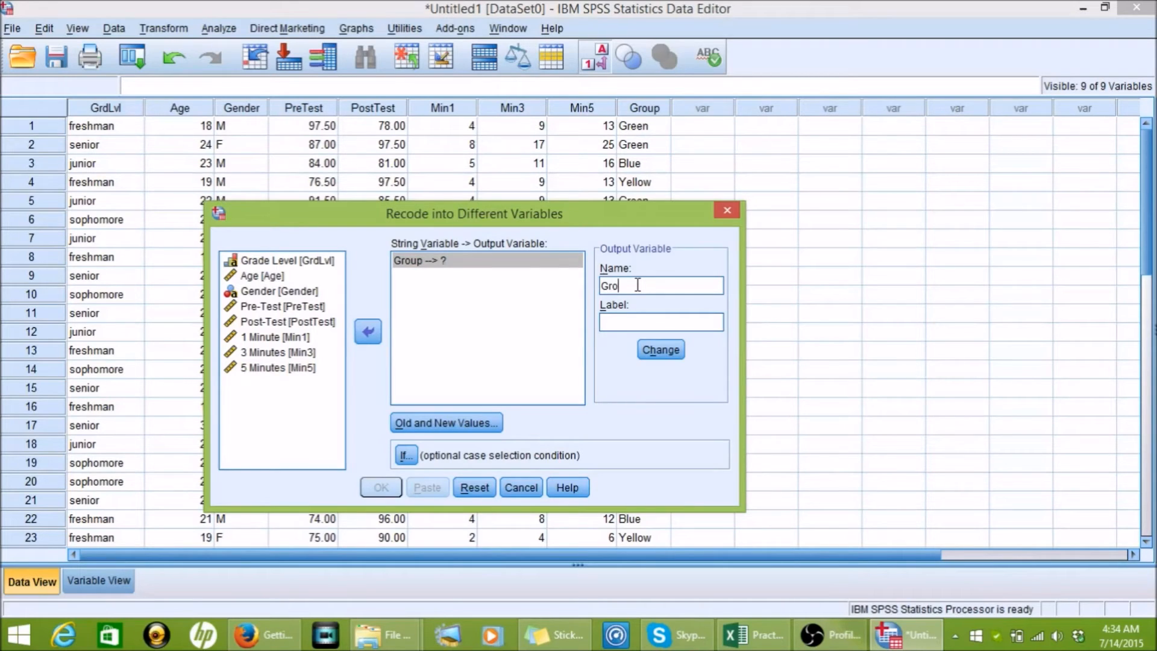
type("up#")
left_click(637, 320)
type("Group")
left_click(658, 356)
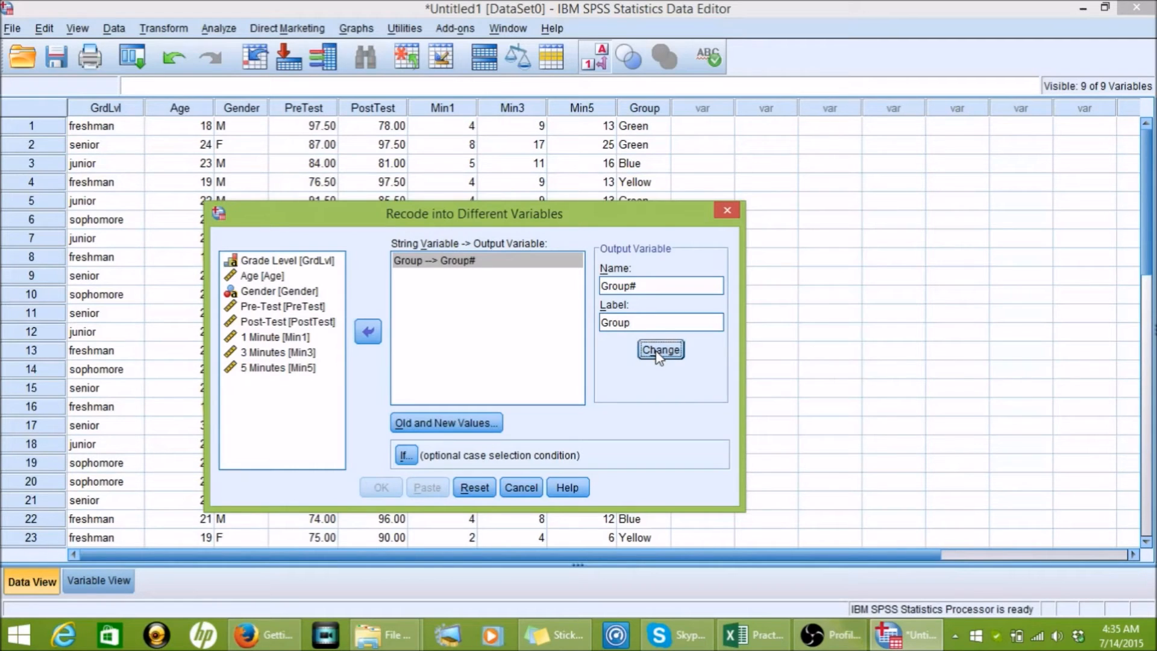
Open the old and new values of the Group recode and map the old value Green to 1.
left_click(465, 424)
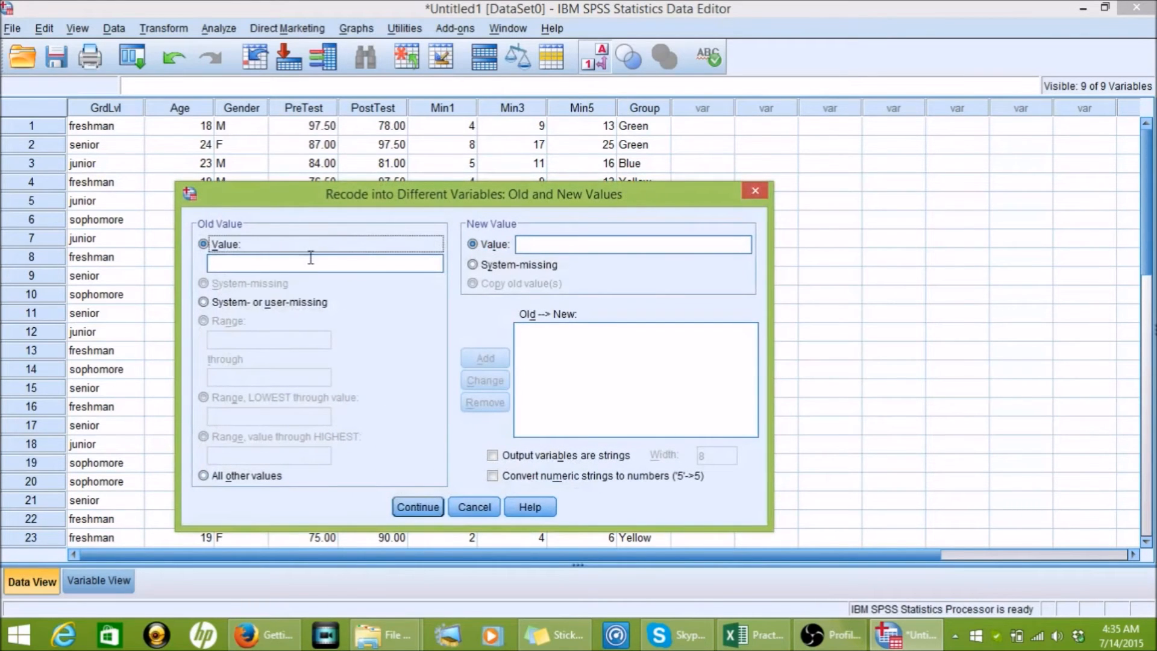
left_click(311, 264)
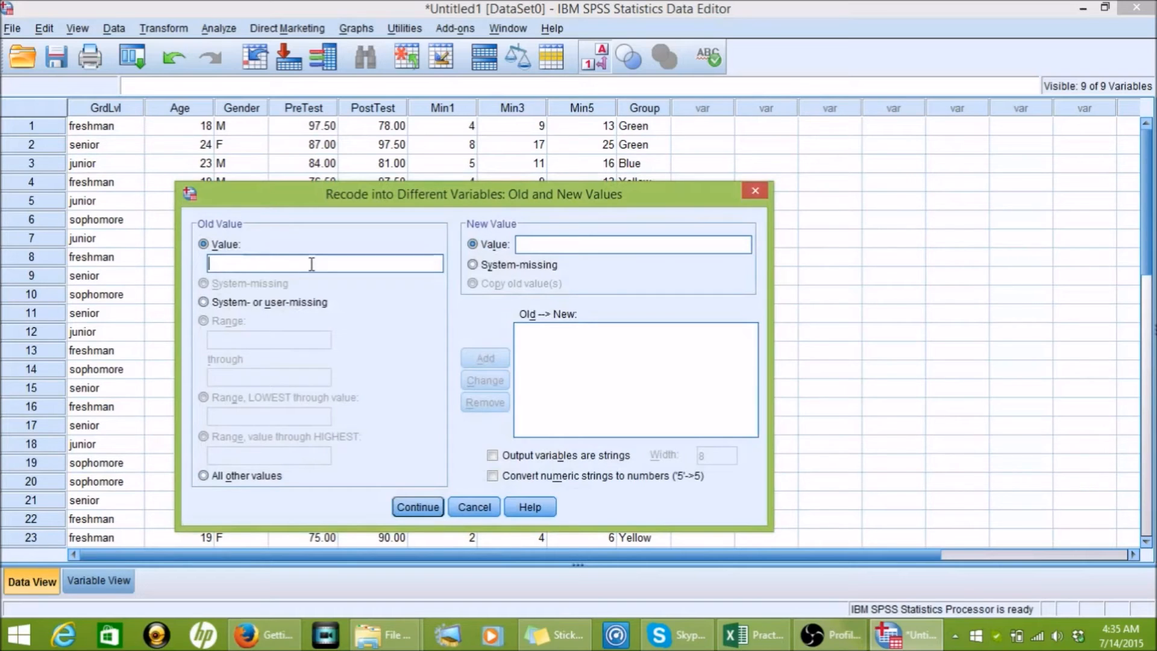
type("Green")
left_click(554, 248)
type("1")
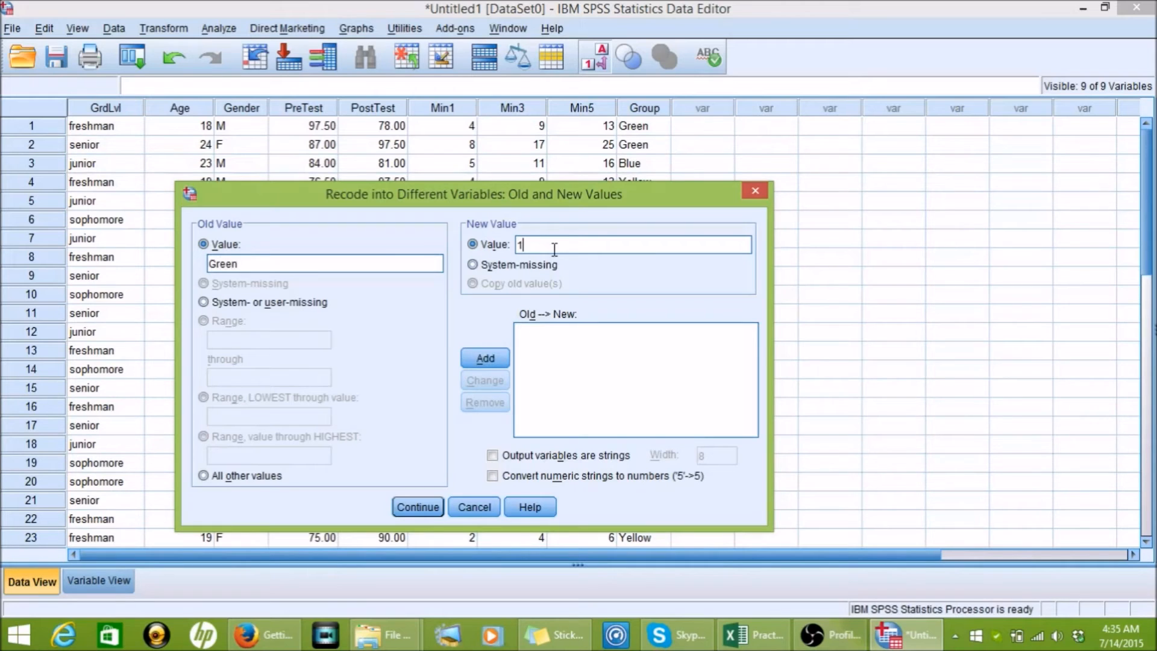
left_click(500, 360)
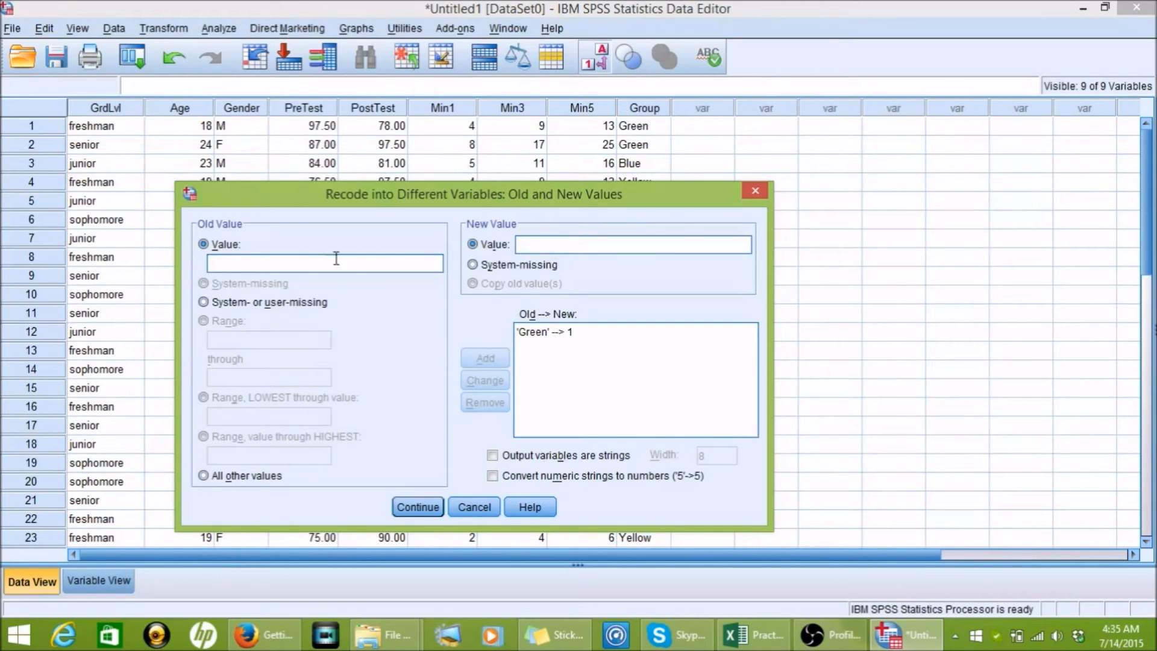
Add a recode mapping from the old value blue to the new value 2.
type("blue")
left_click(545, 244)
type("2")
left_click(493, 357)
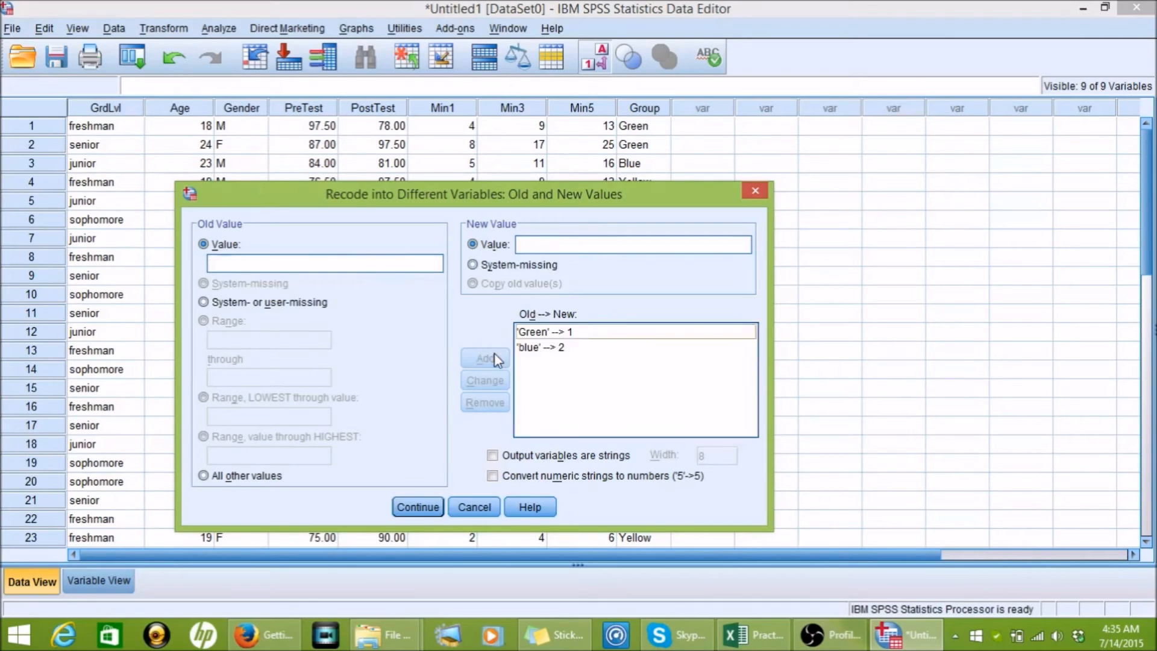
Map the old value Yellow to 3 and run the recode of Group into Group#.
left_click(279, 265)
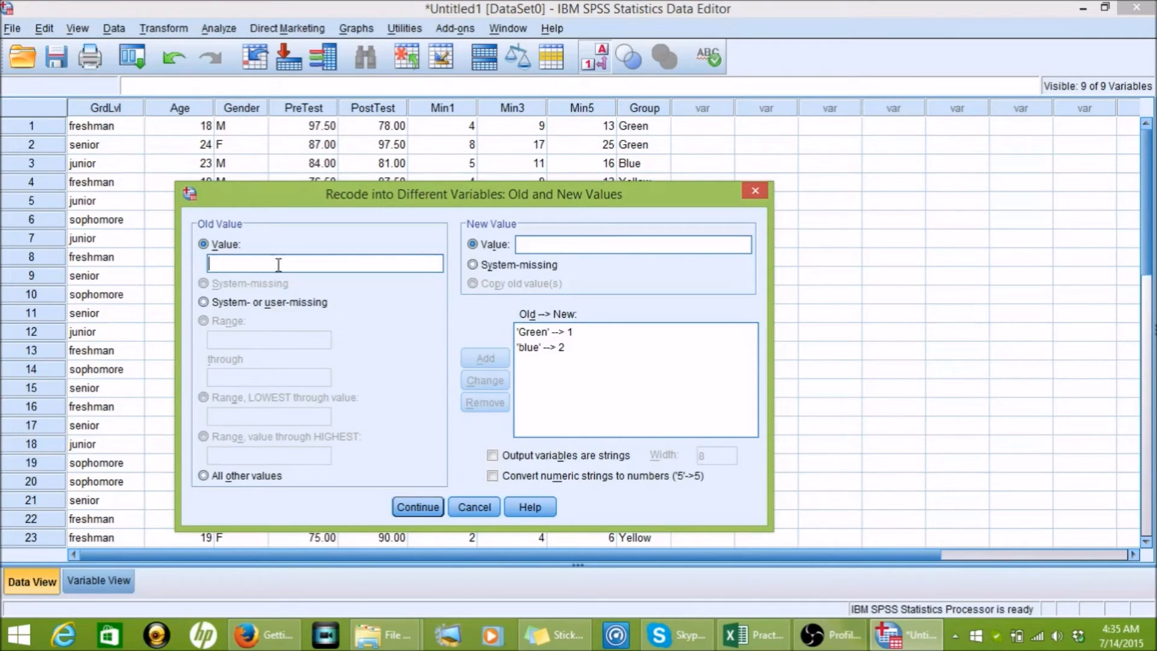
type("Yellow")
left_click(574, 246)
type("3")
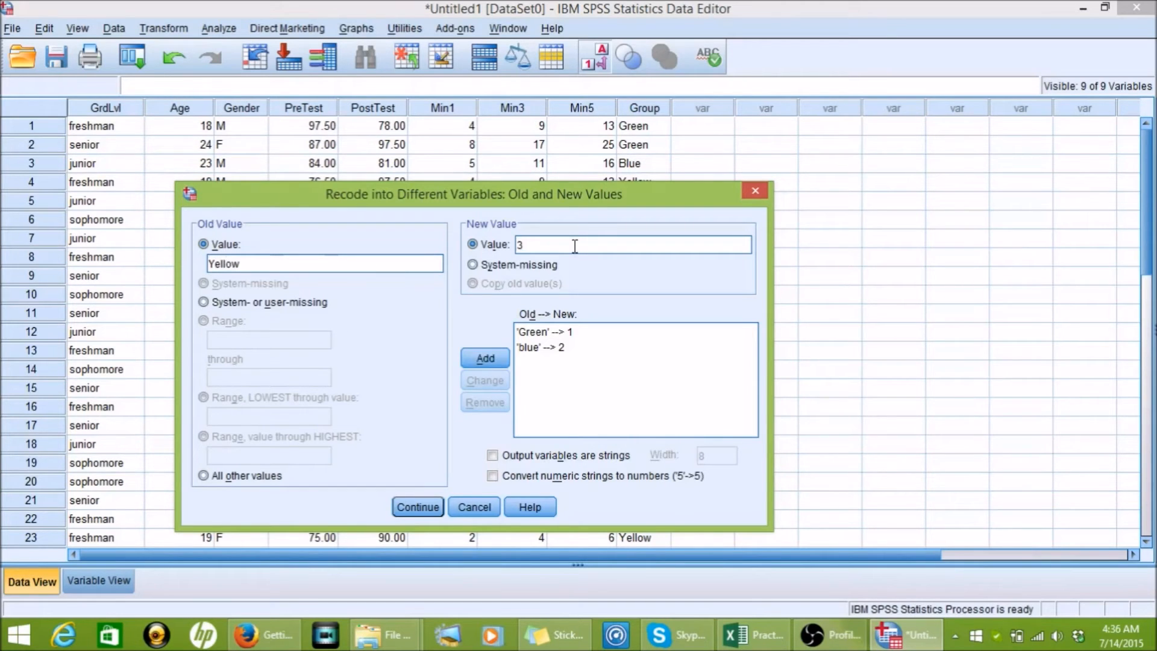
left_click(500, 362)
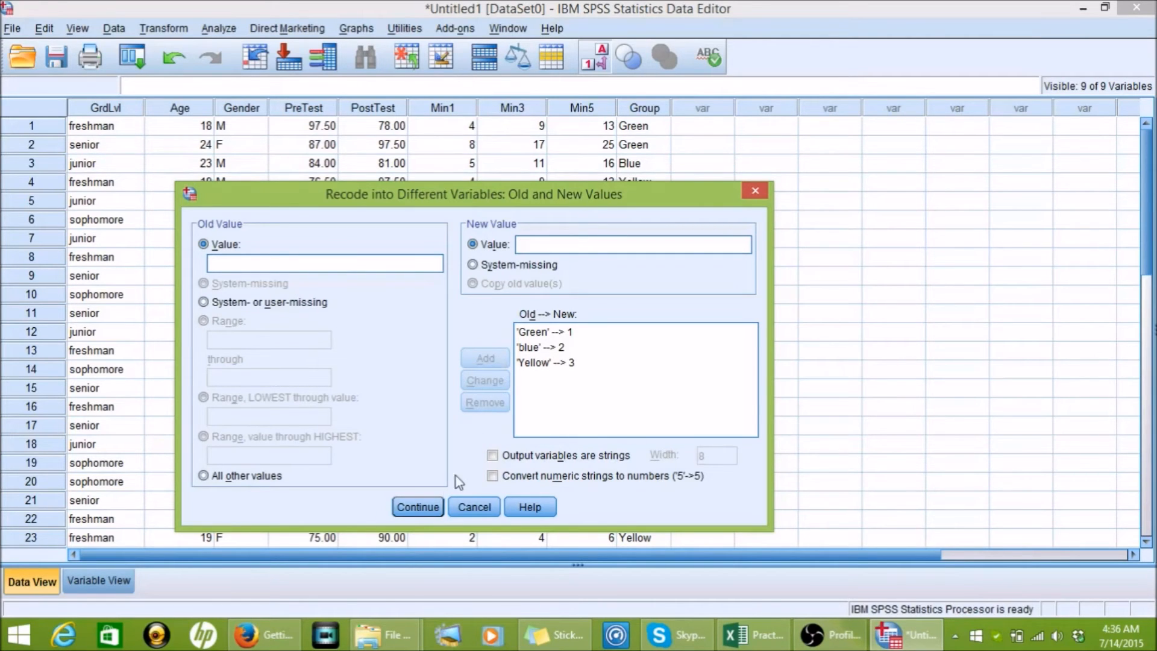
left_click(418, 507)
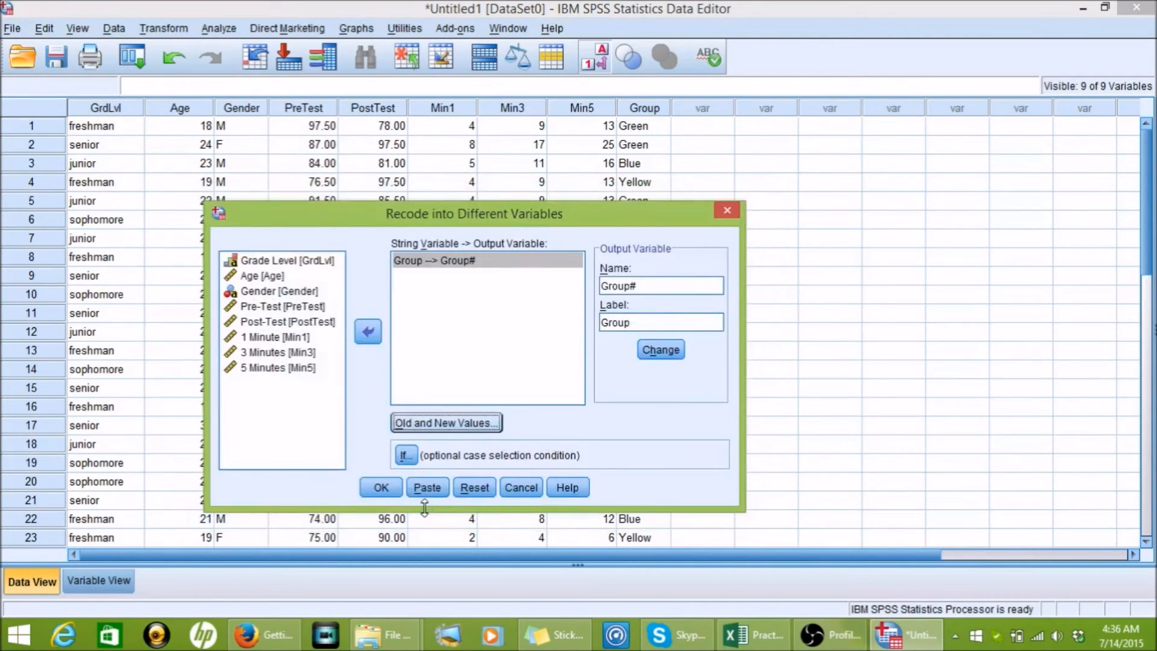
left_click(379, 487)
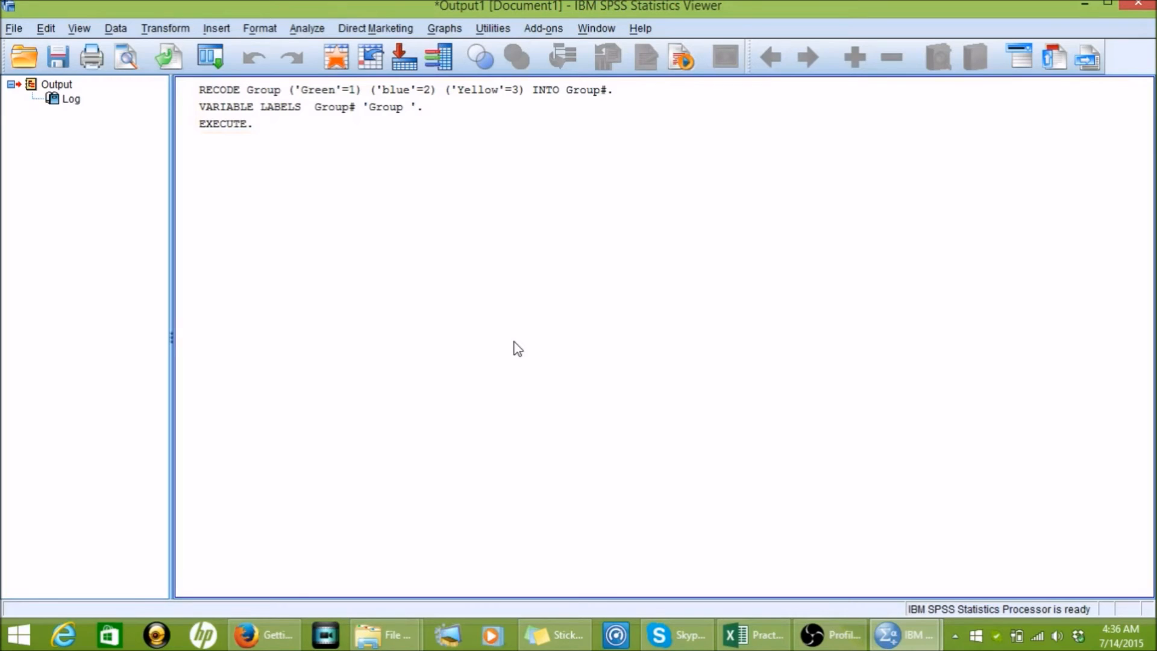
left_click(320, 30)
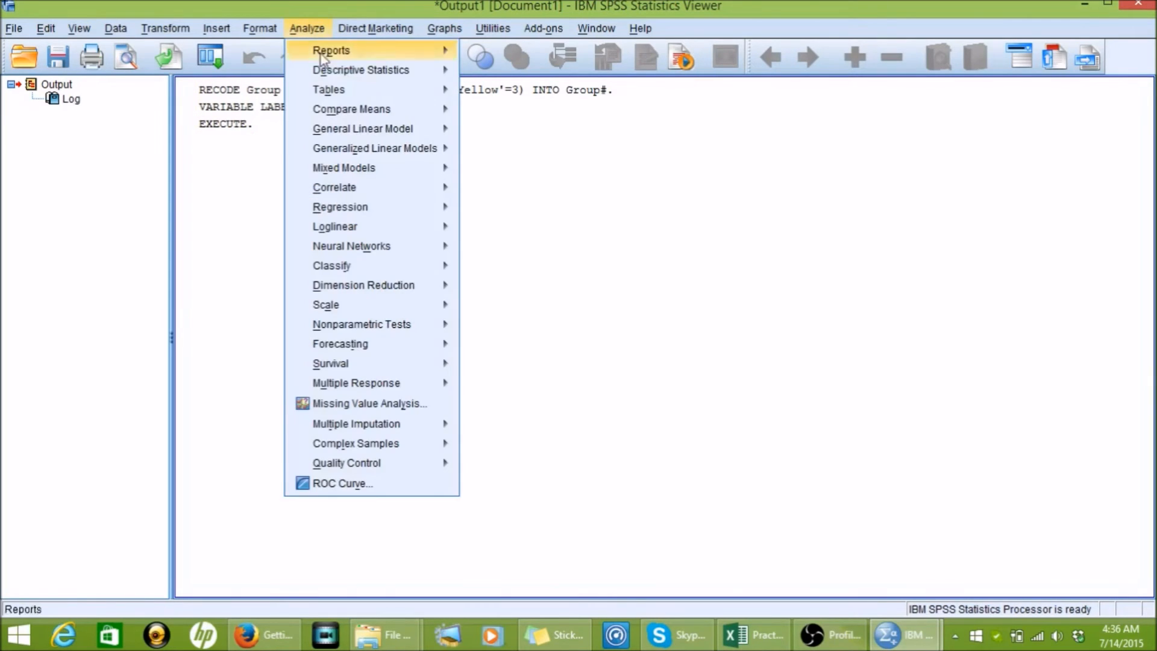
mouse_move(370, 228)
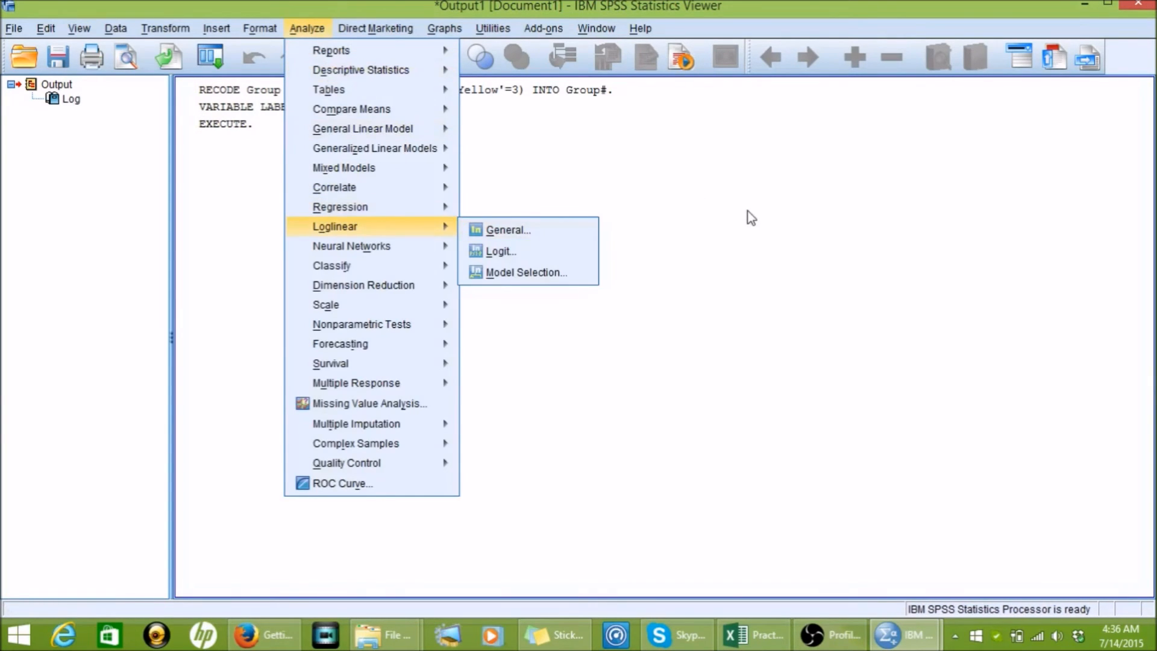
left_click(750, 218)
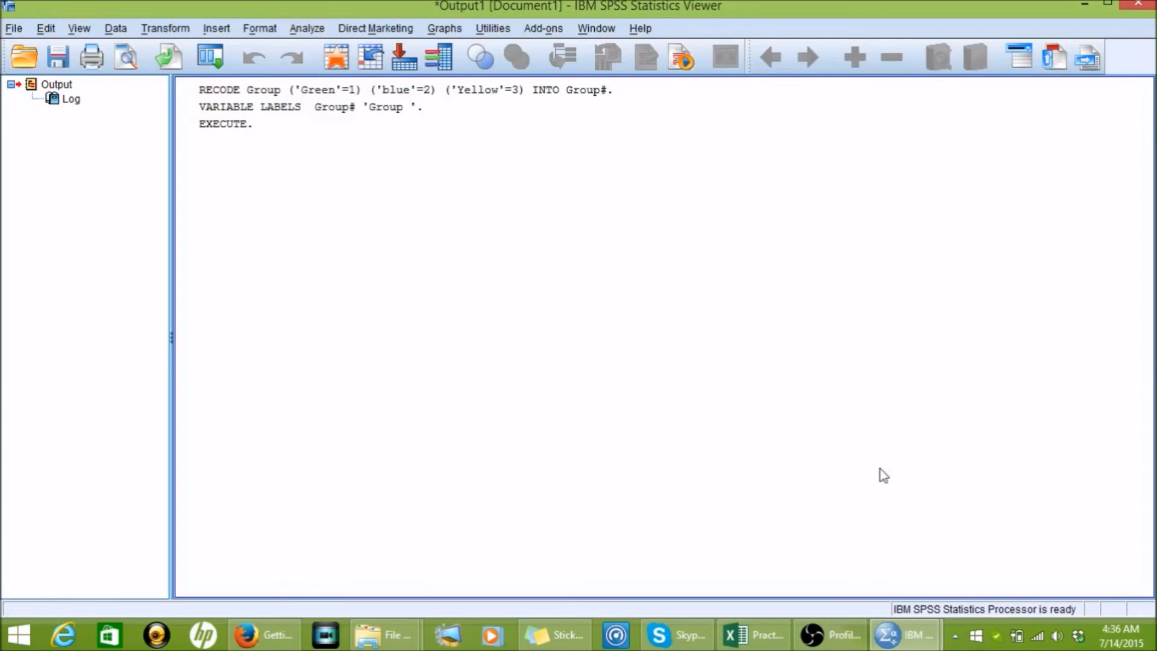
Return to the data editor and review the Group# variable in Data View and Variable View.
mouse_move(918, 623)
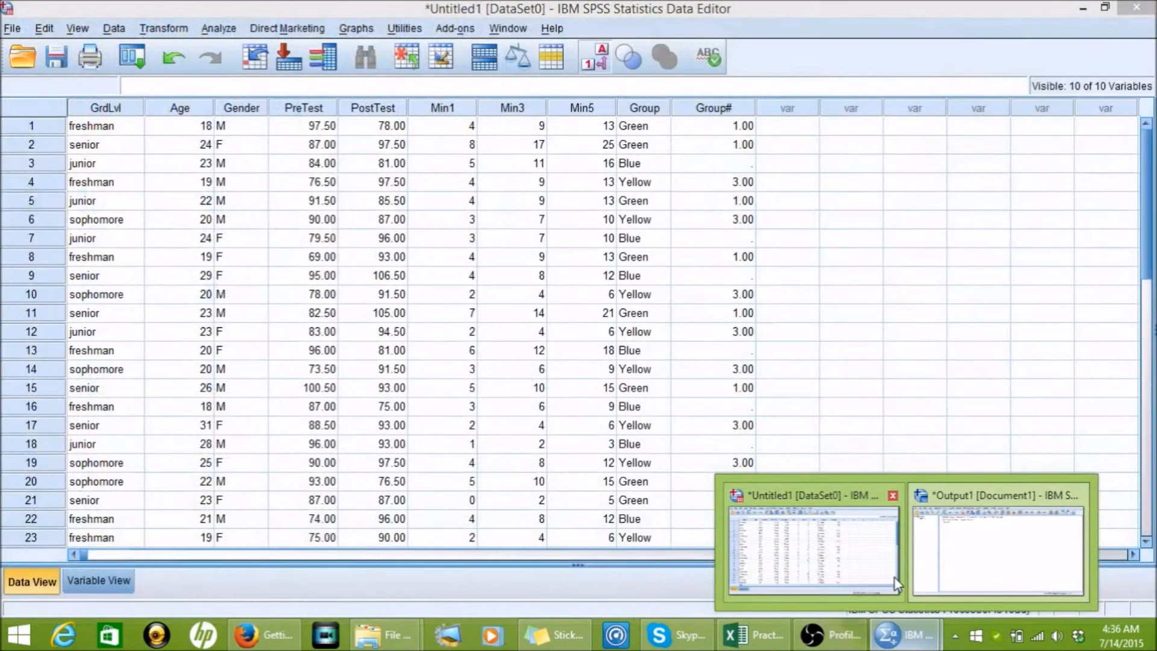
left_click(896, 583)
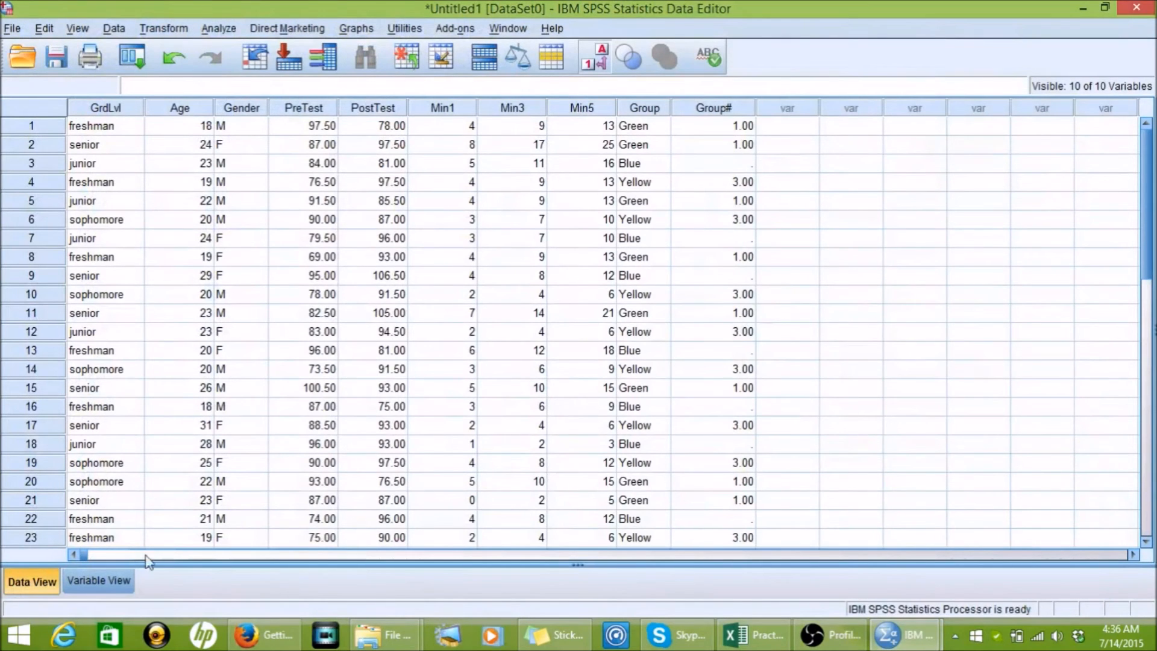
left_click(117, 584)
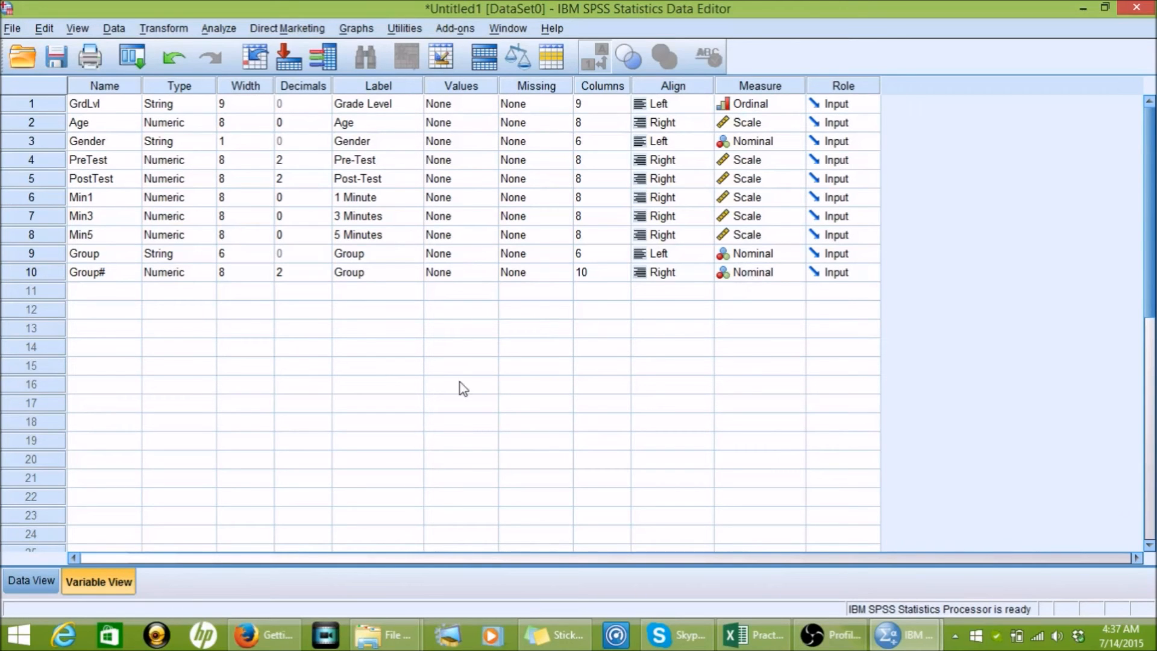
left_click(48, 581)
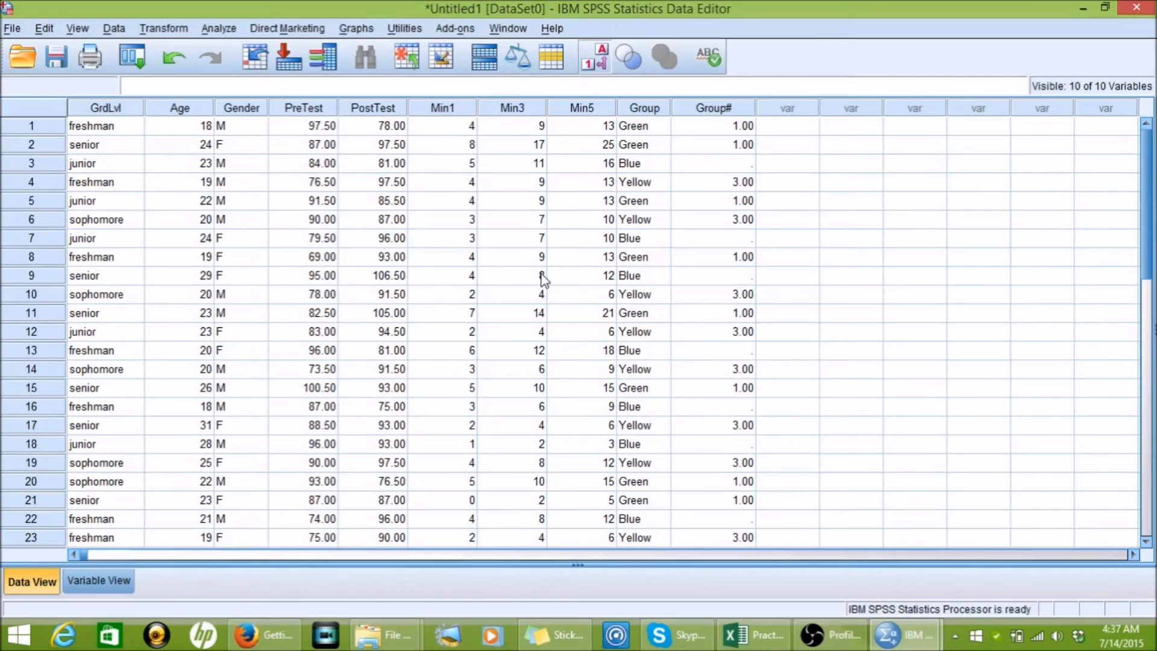
Reopen Recode into Different Variables for Group and correct the old value mapped to 2 to Blue.
left_click(178, 31)
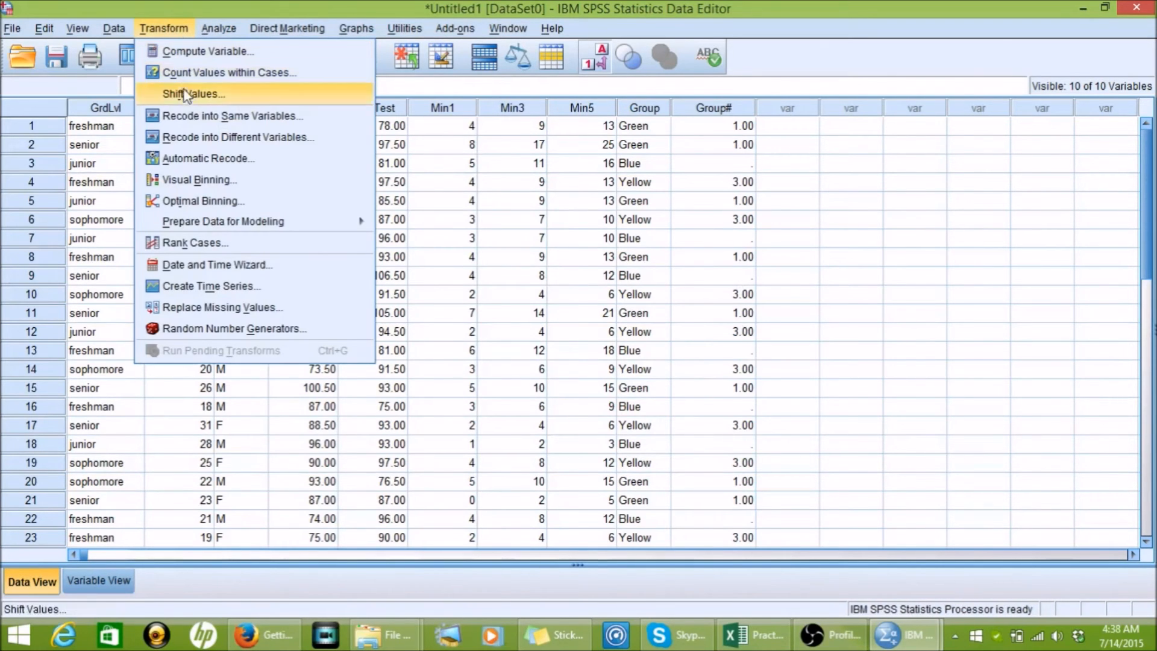
left_click(200, 138)
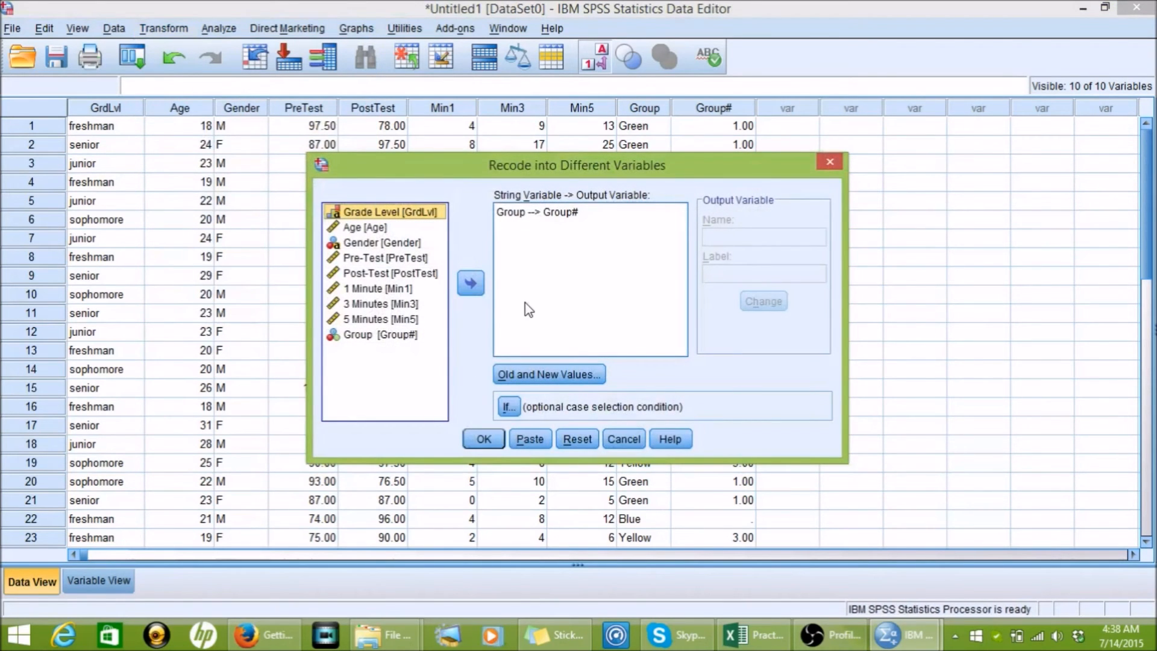
left_click(572, 374)
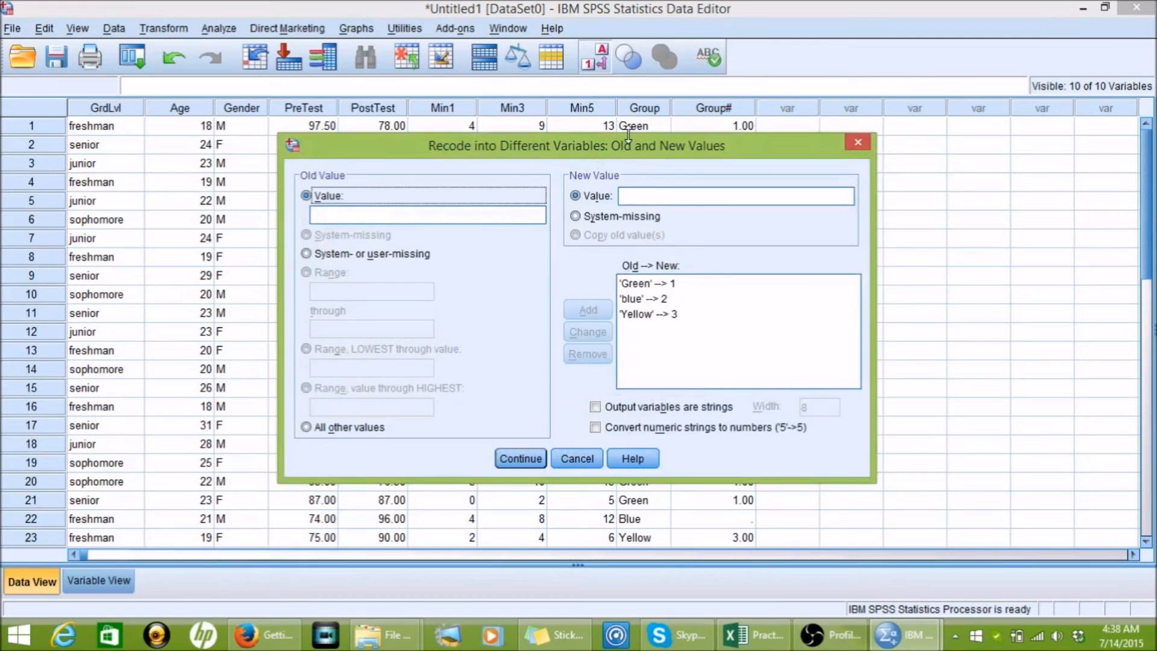
left_click_drag(629, 140, 466, 155)
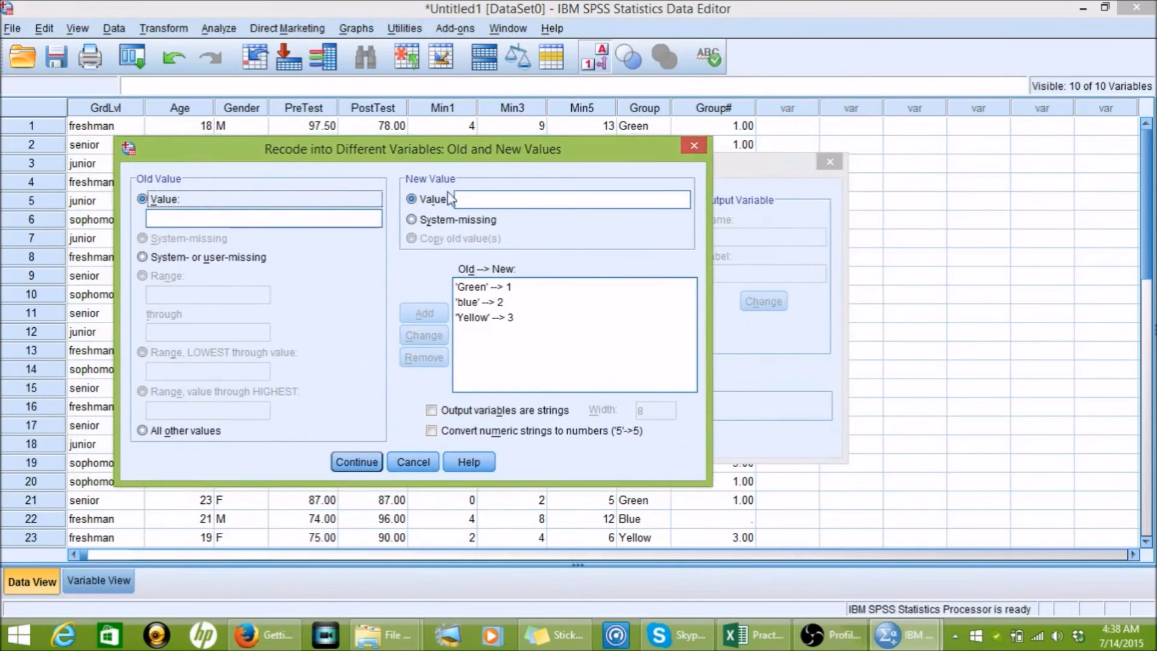
left_click(477, 303)
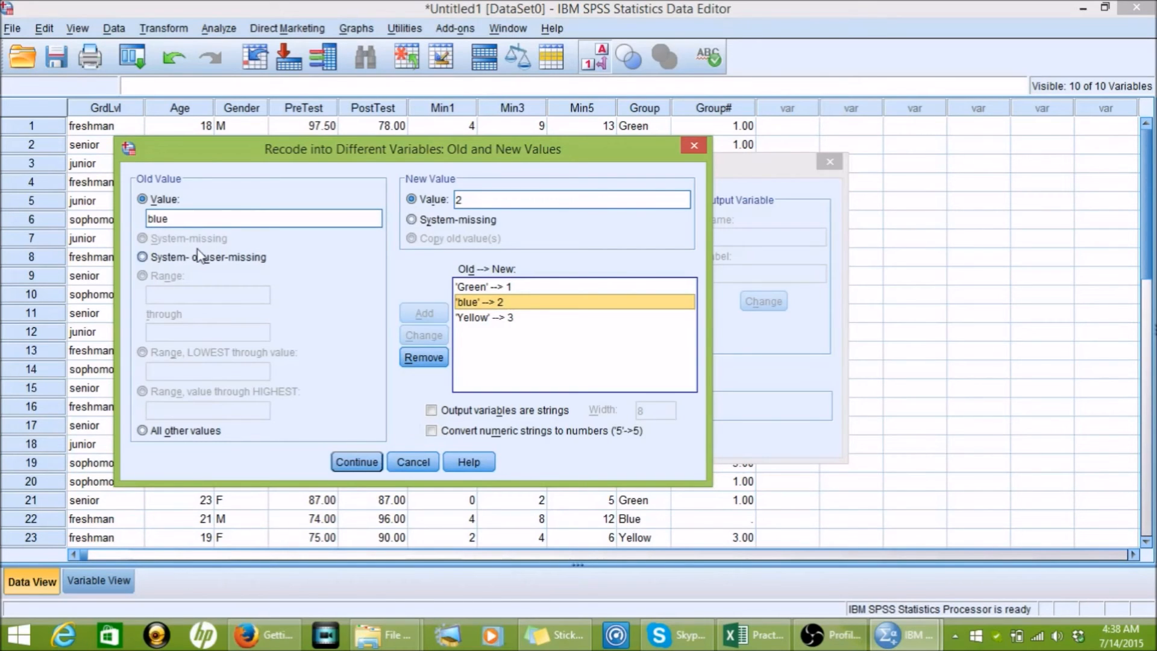
double_click(156, 219)
left_click(155, 218)
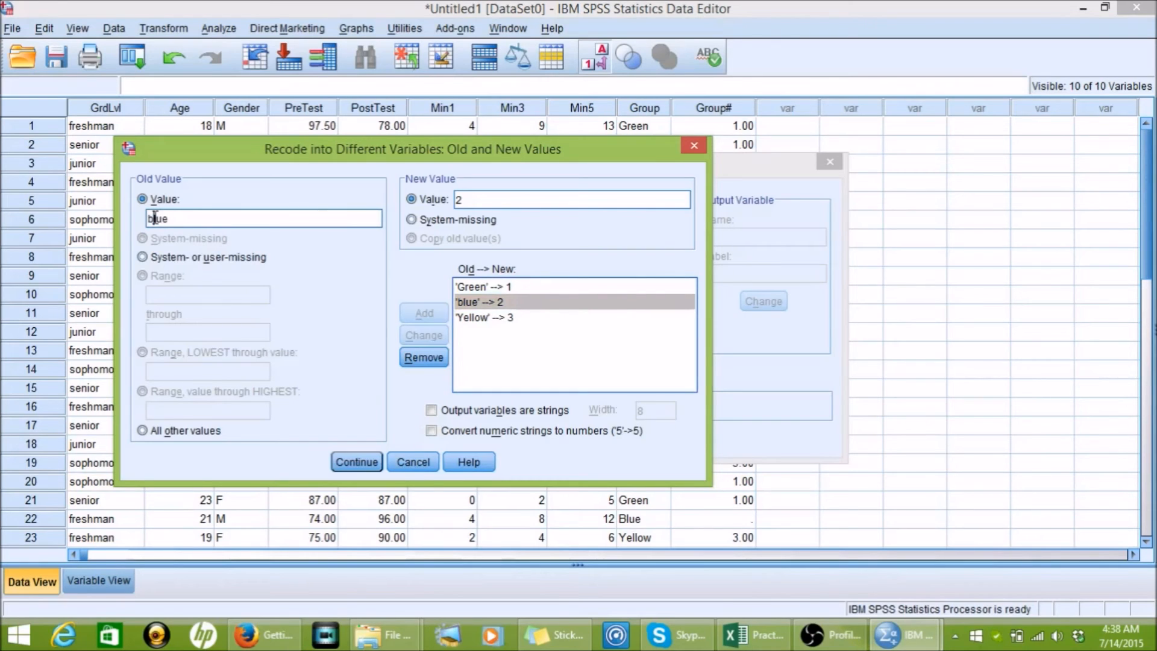
key("BackSpace")
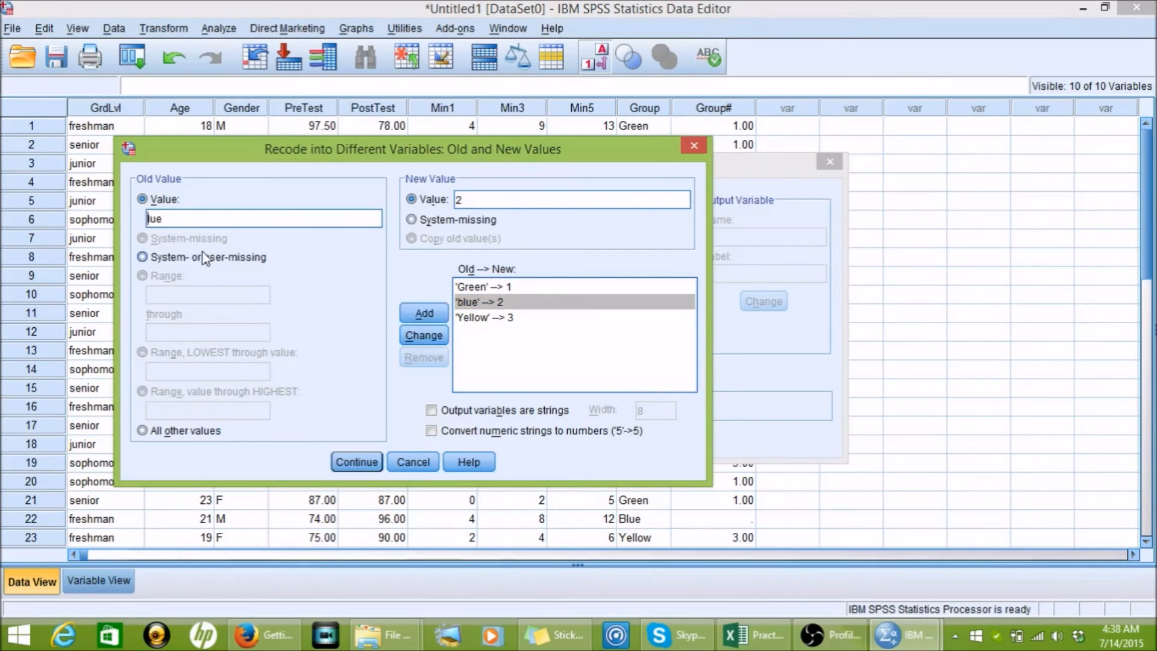
type("B")
left_click(417, 336)
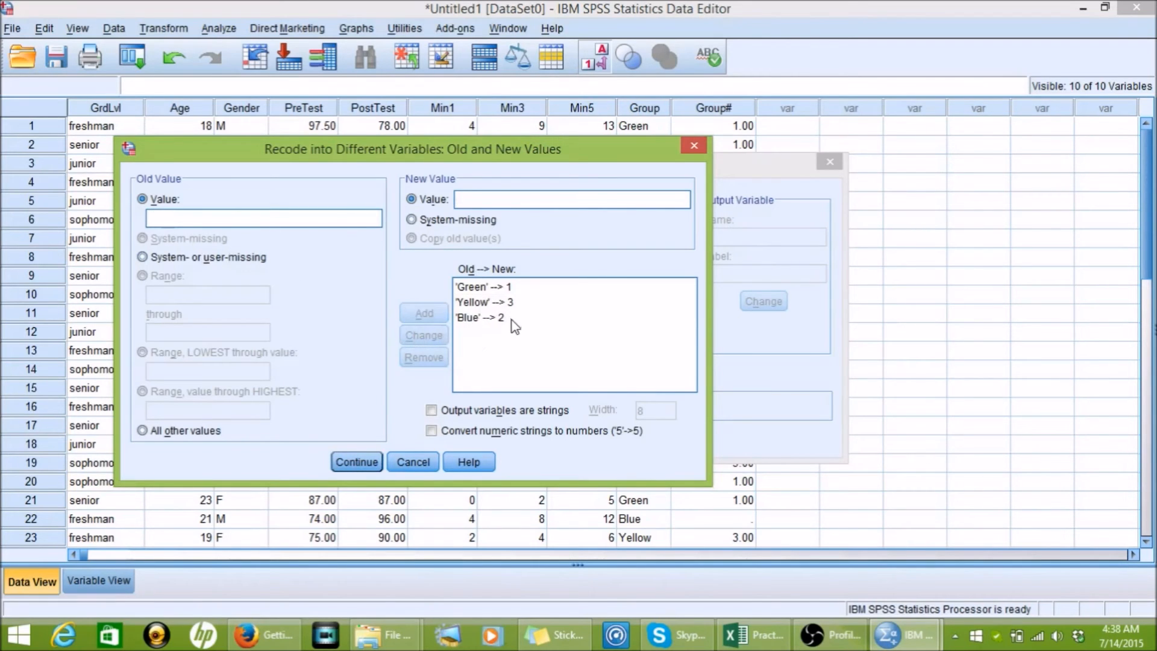
Run the corrected recode of Group into Group# and return to the data editor.
left_click(362, 465)
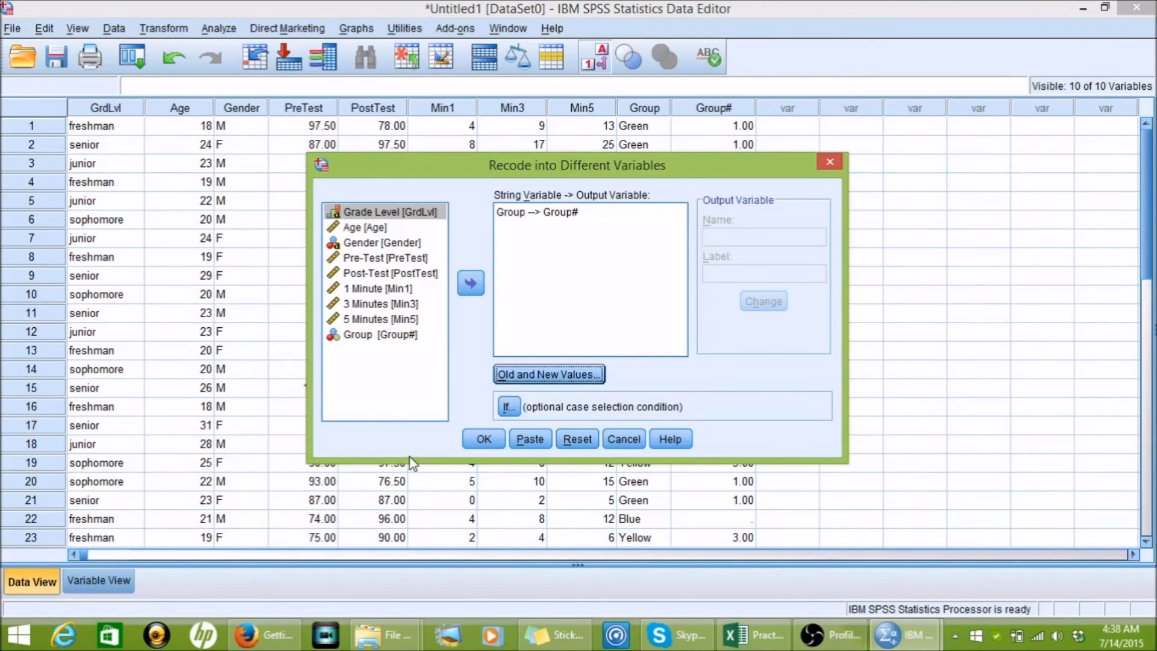
left_click(490, 442)
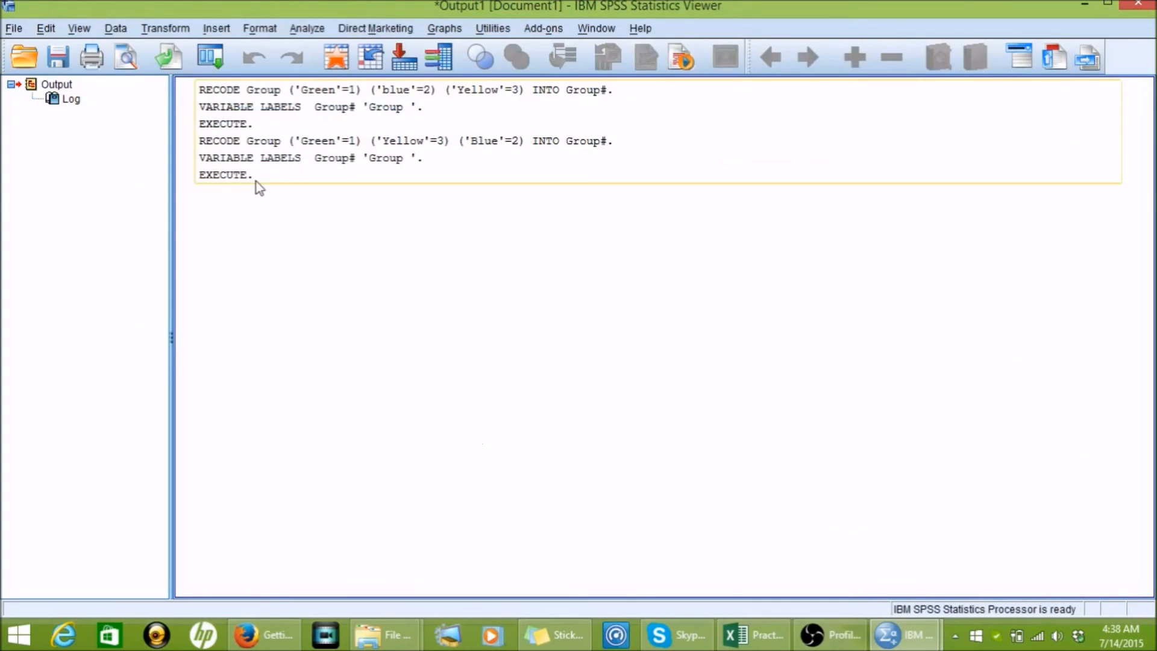
mouse_move(902, 635)
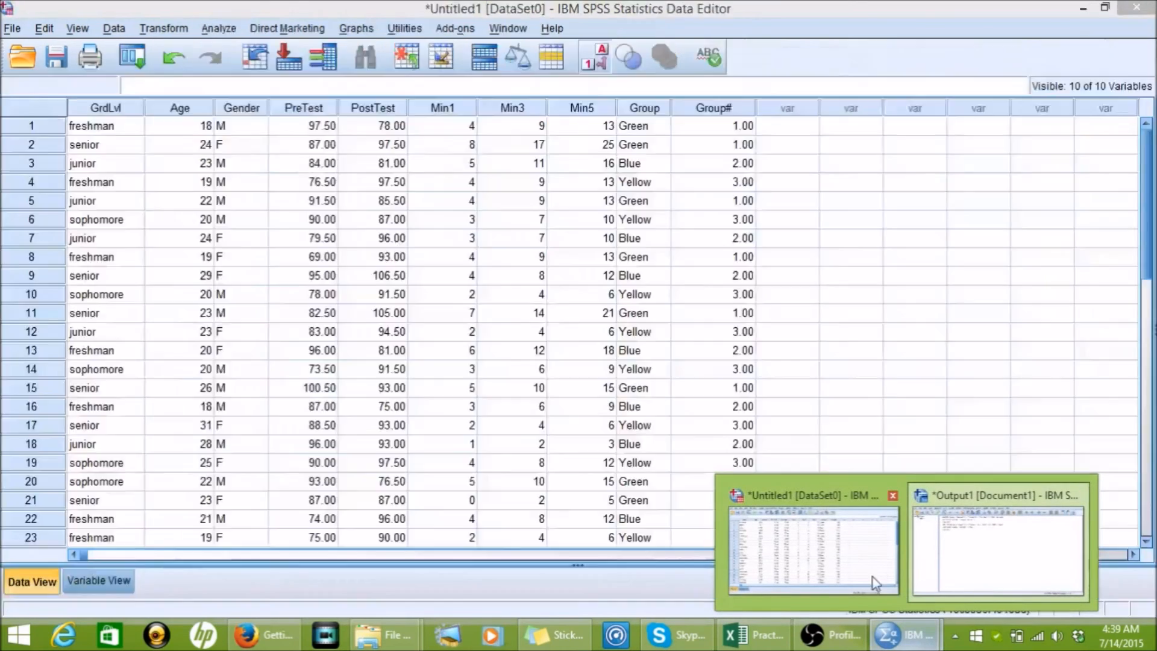
left_click(875, 582)
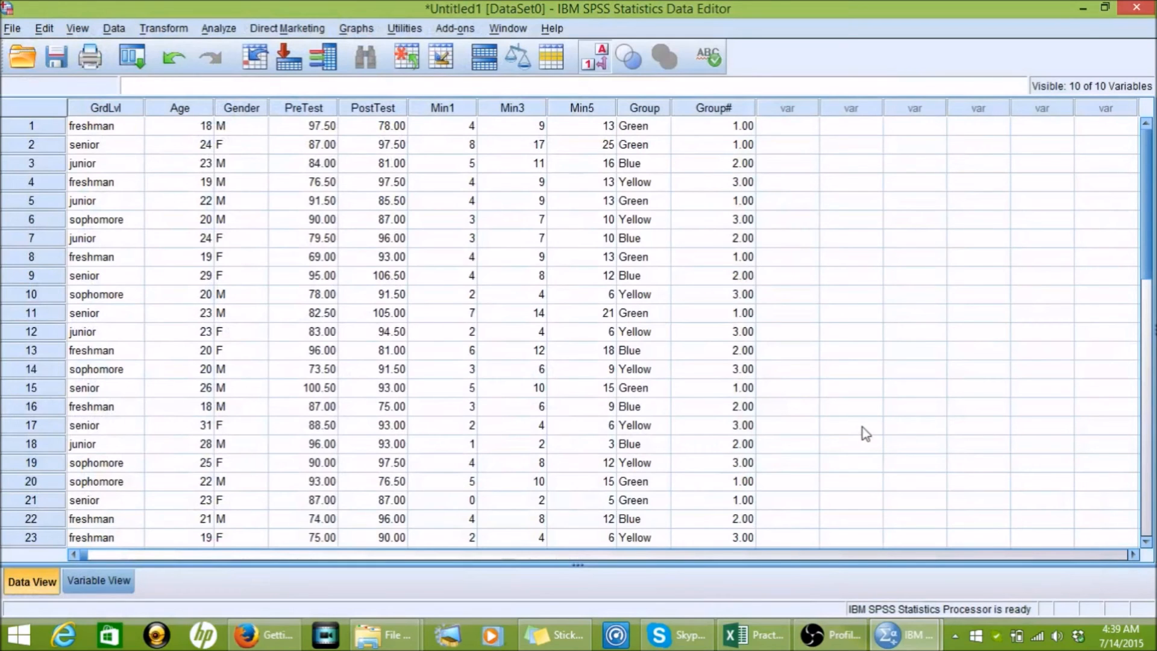
left_click(1082, 8)
left_click(1082, 8)
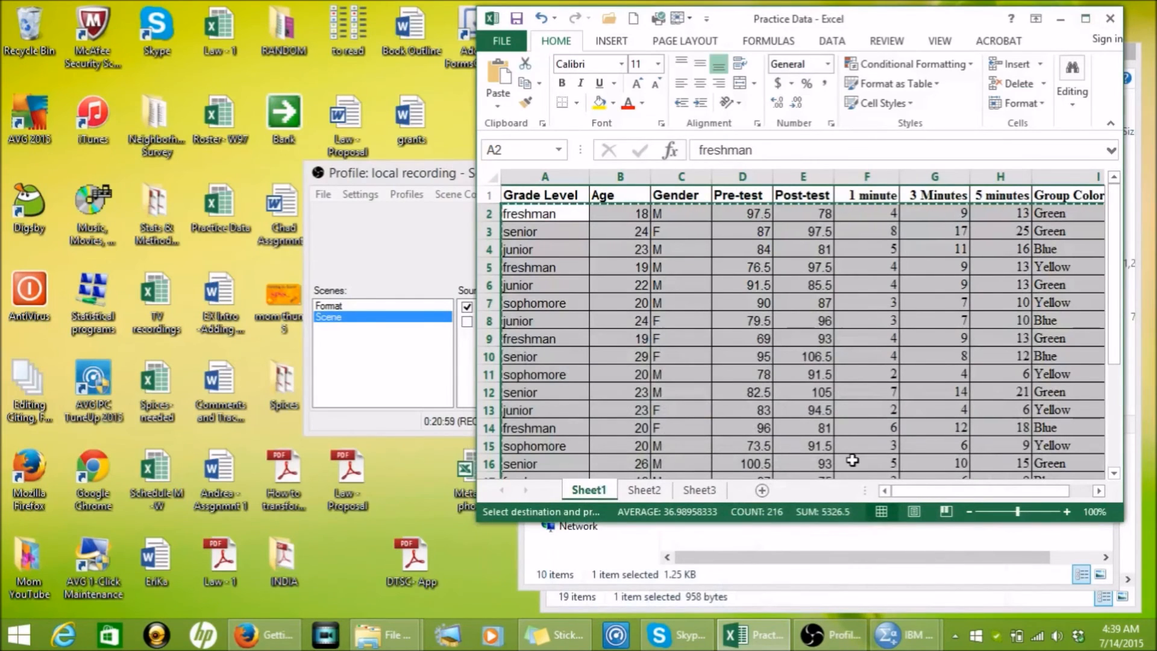
mouse_move(913, 633)
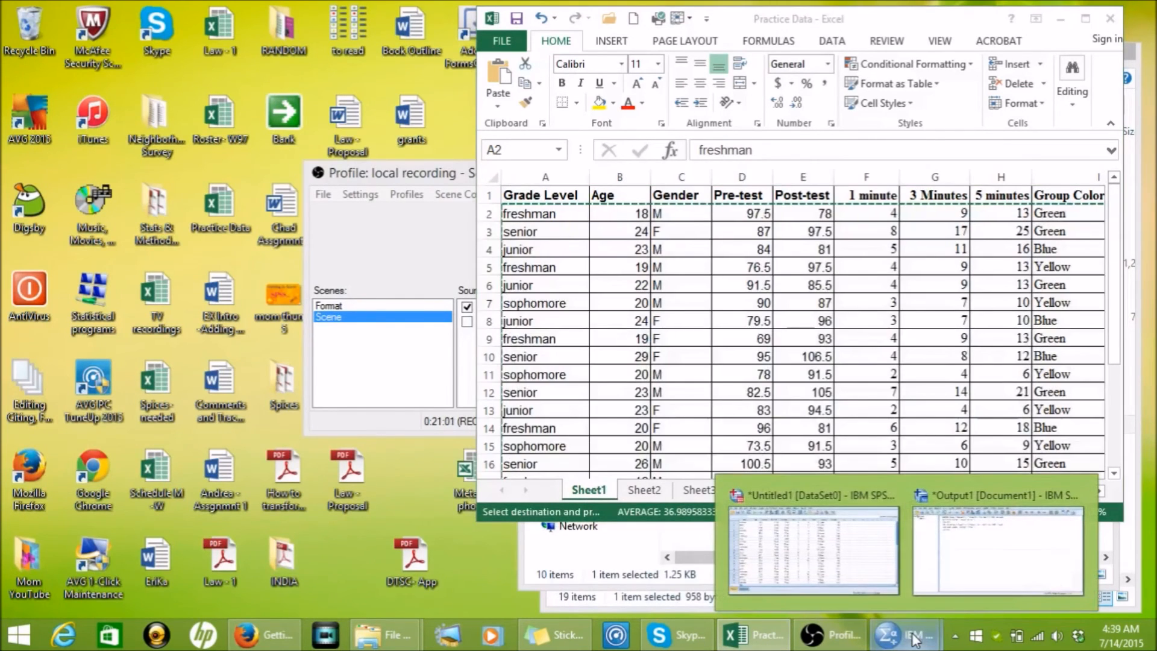
left_click(843, 515)
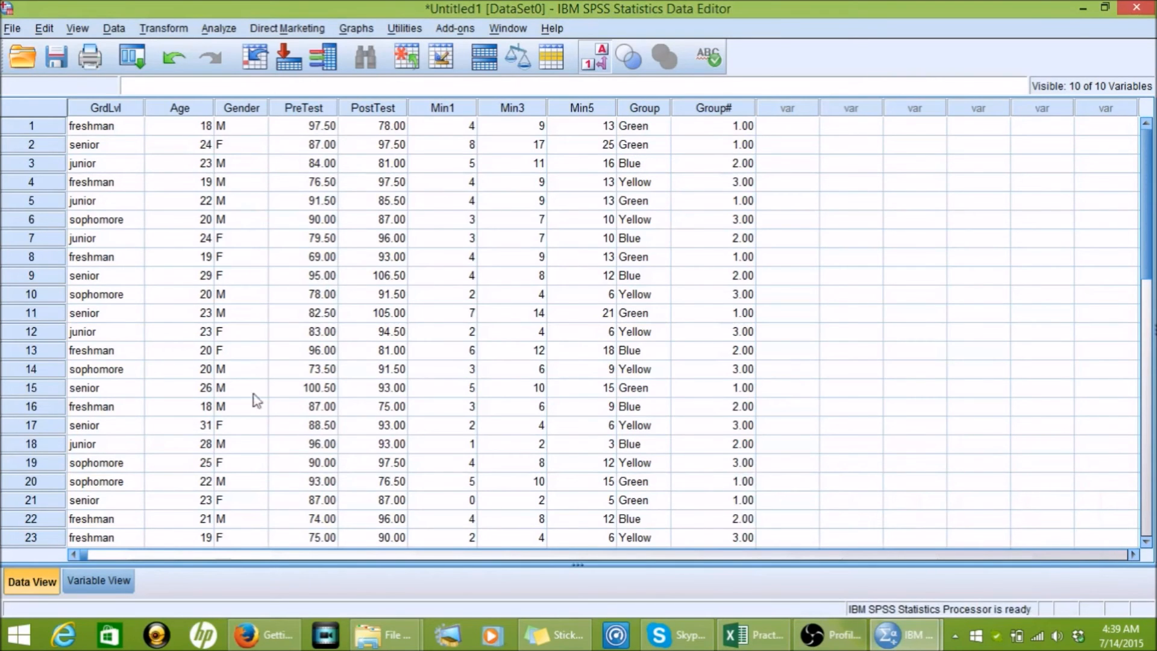
Examine the Group# variable's properties and value labels setting in Variable View, then return to Data View.
left_click(127, 579)
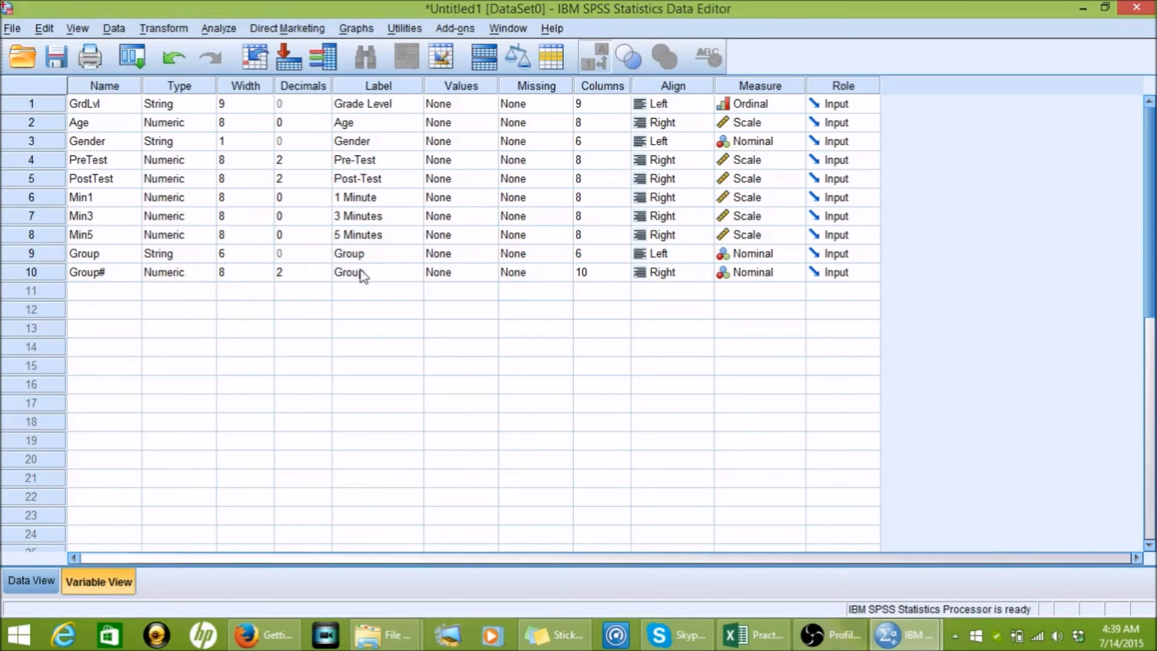
left_click(482, 278)
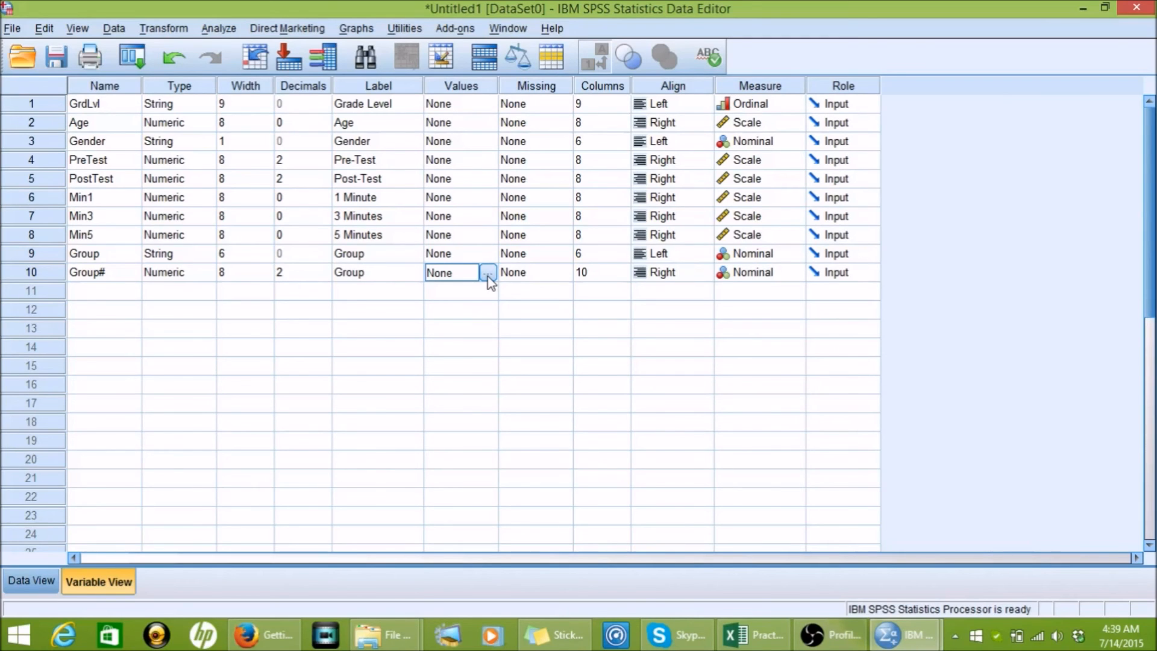
left_click(53, 579)
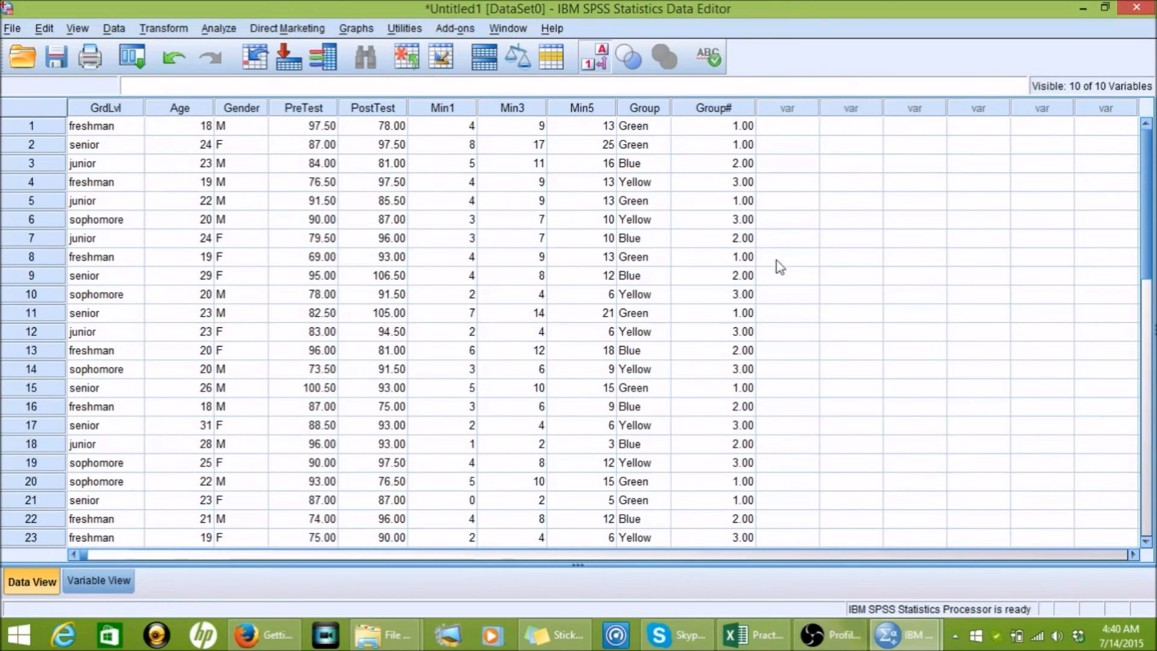
Open the value labels of the Group# variable in Variable View and add the label Green for value 1.
left_click(99, 580)
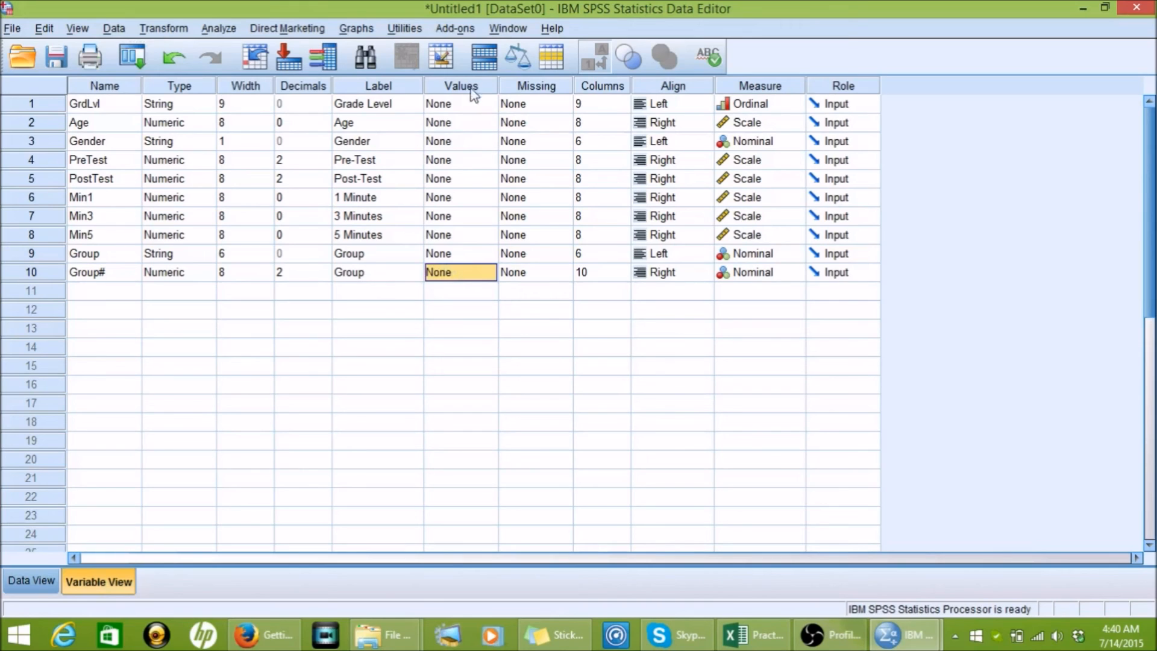
left_click(490, 272)
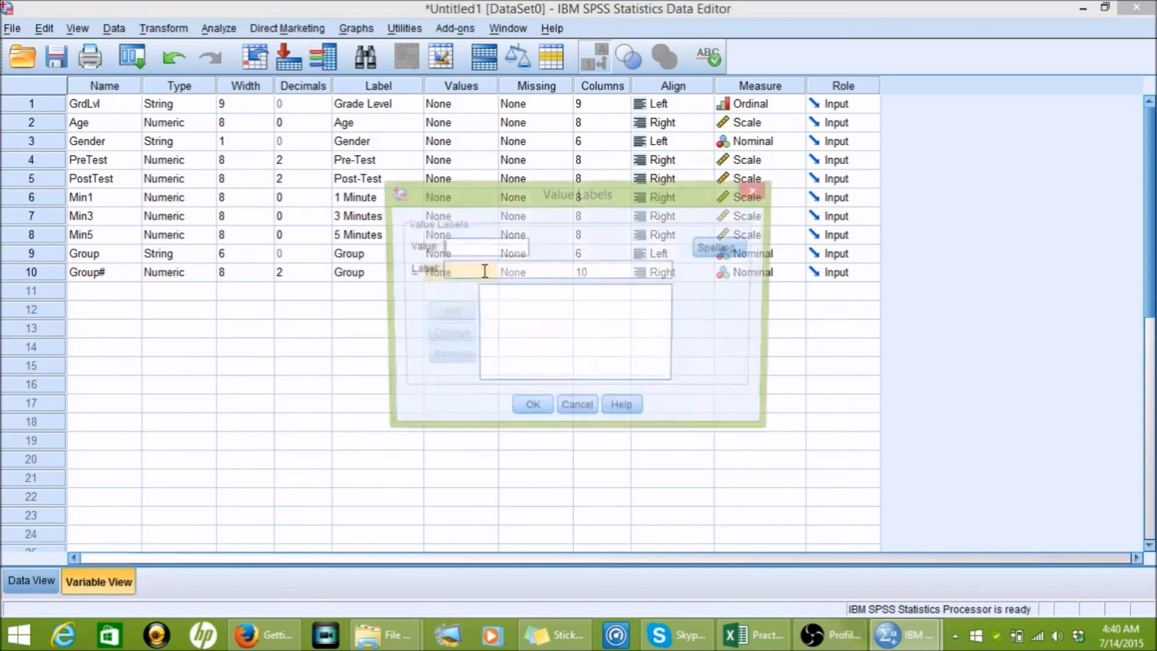
left_click(757, 190)
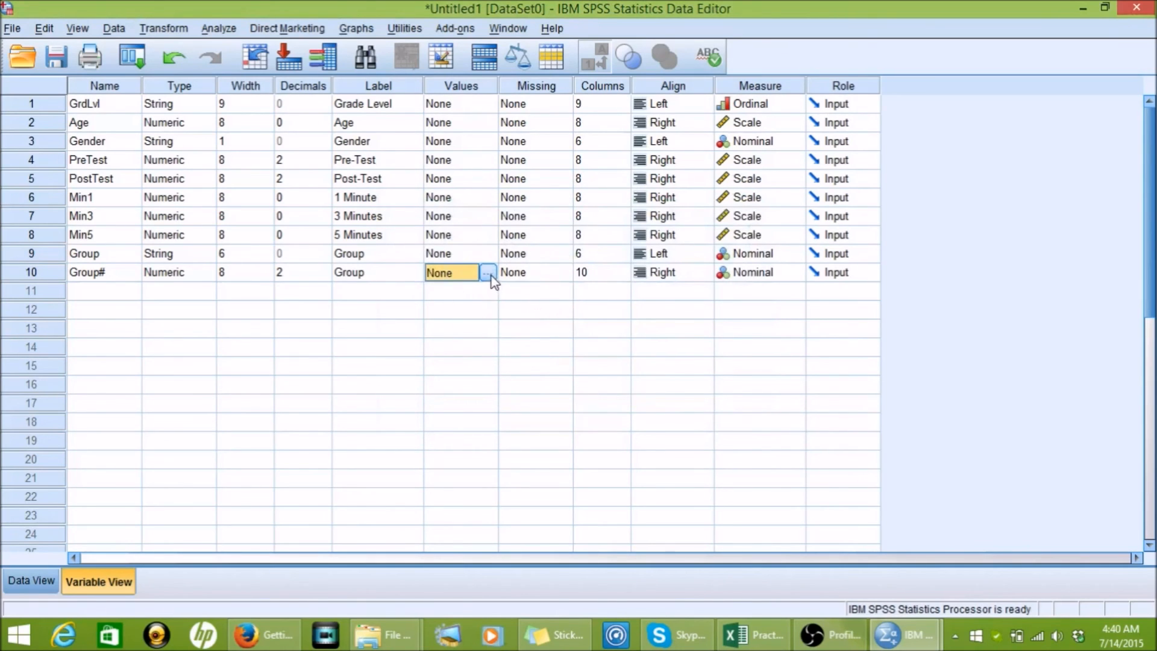
left_click(488, 274)
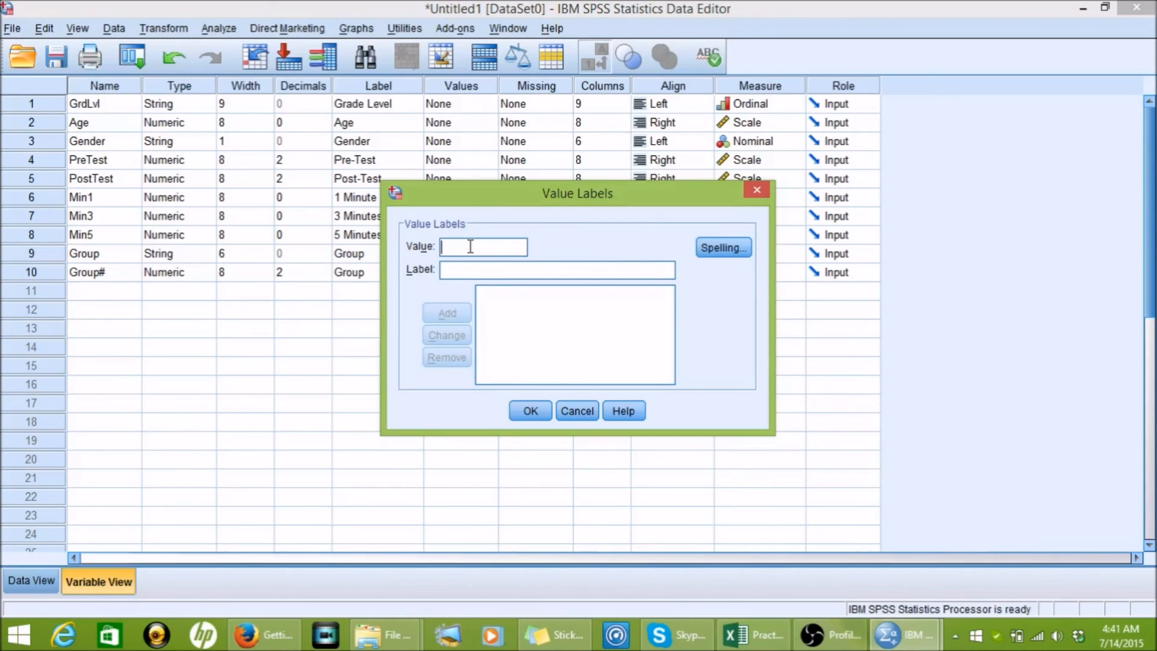
type("1")
type("Gr")
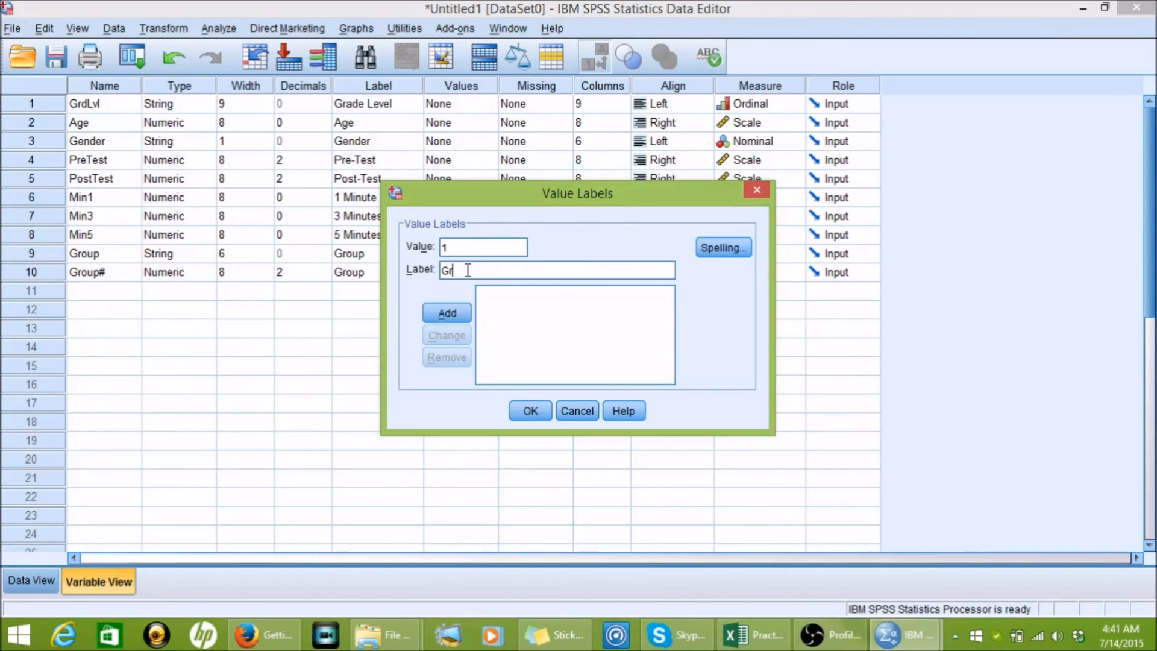
type("een")
left_click(462, 314)
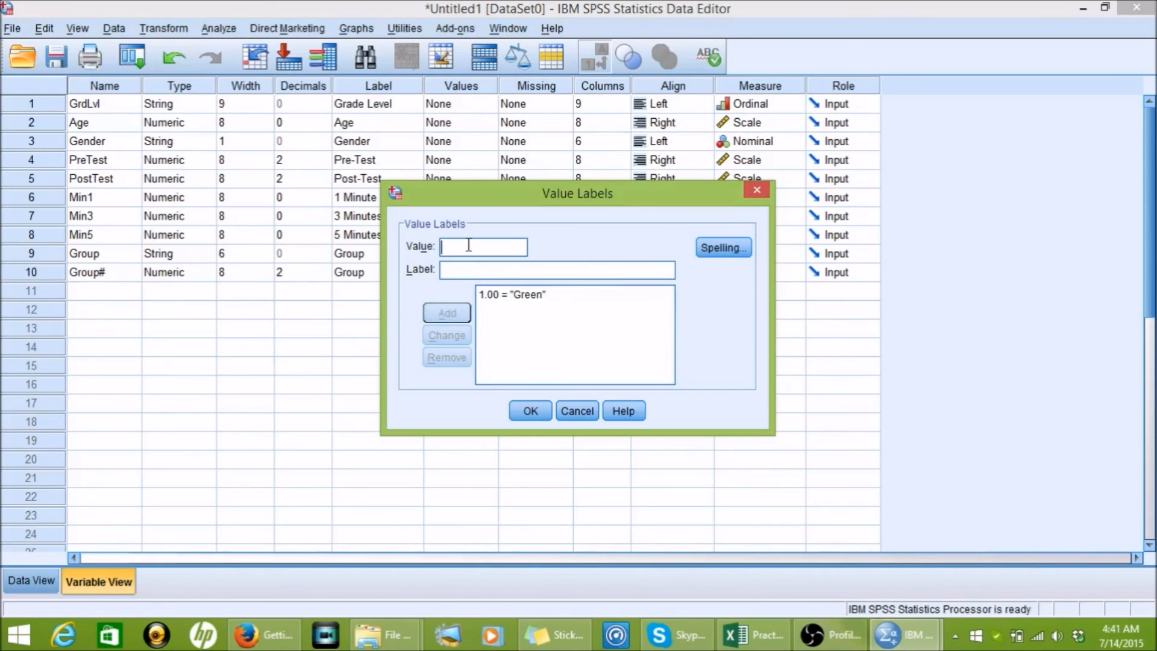
Add the value label Blue for value 2 of Group#.
type("2Blue")
key("BackSpace")
key("BackSpace")
key("BackSpace")
key("BackSpace")
left_click(471, 270)
type("Blue")
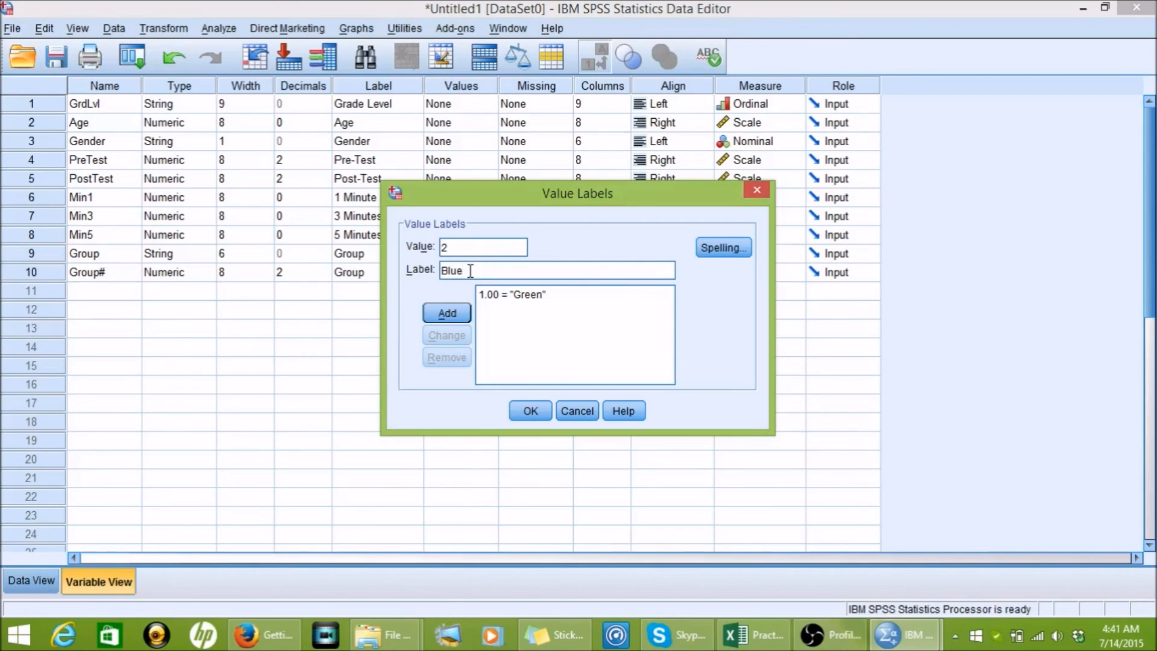
left_click(457, 318)
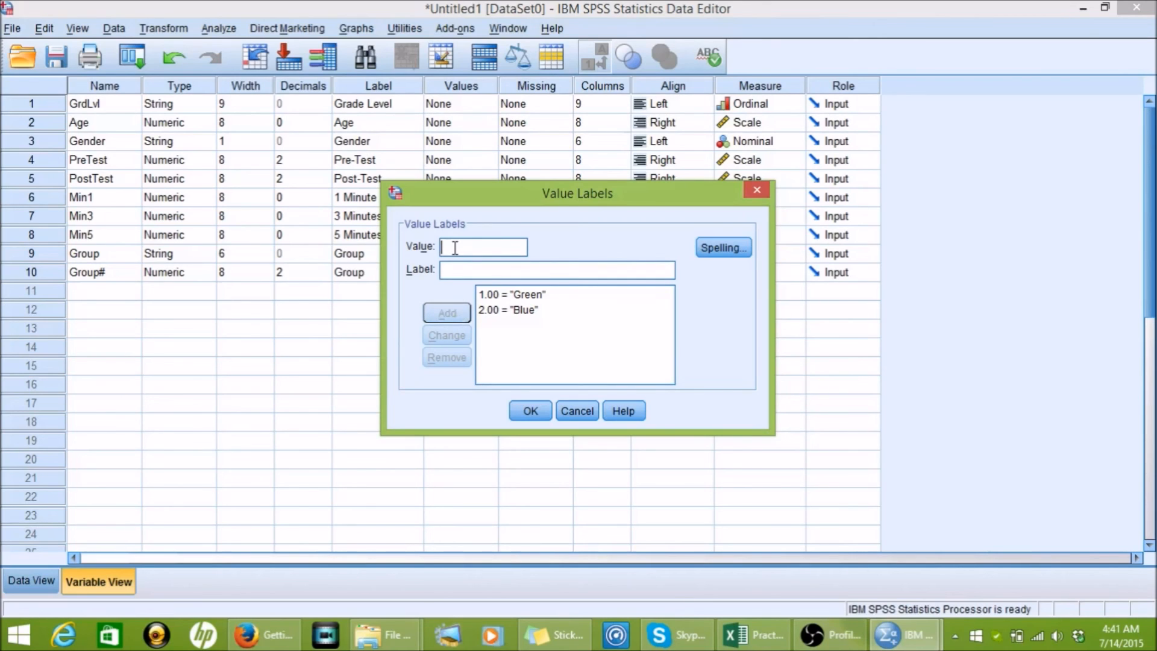
Add the value label Bright Yellow for value 3 and apply the value labels to Group#.
type("3")
left_click(453, 269)
type("B")
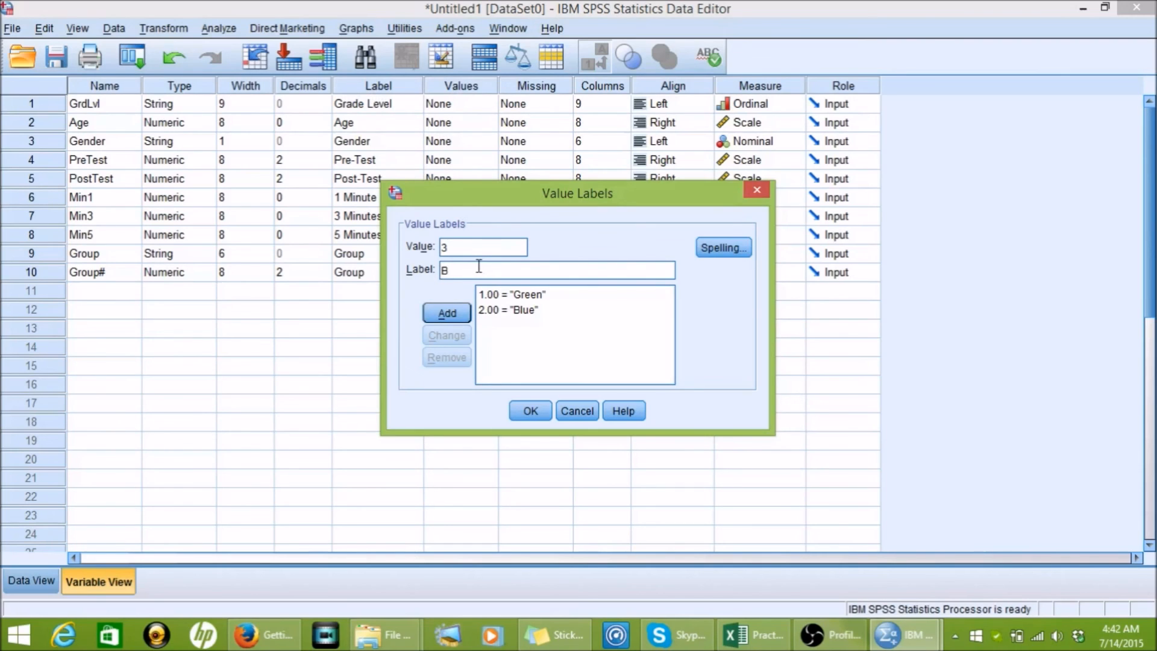
type("right Yellow")
left_click(450, 318)
left_click(530, 413)
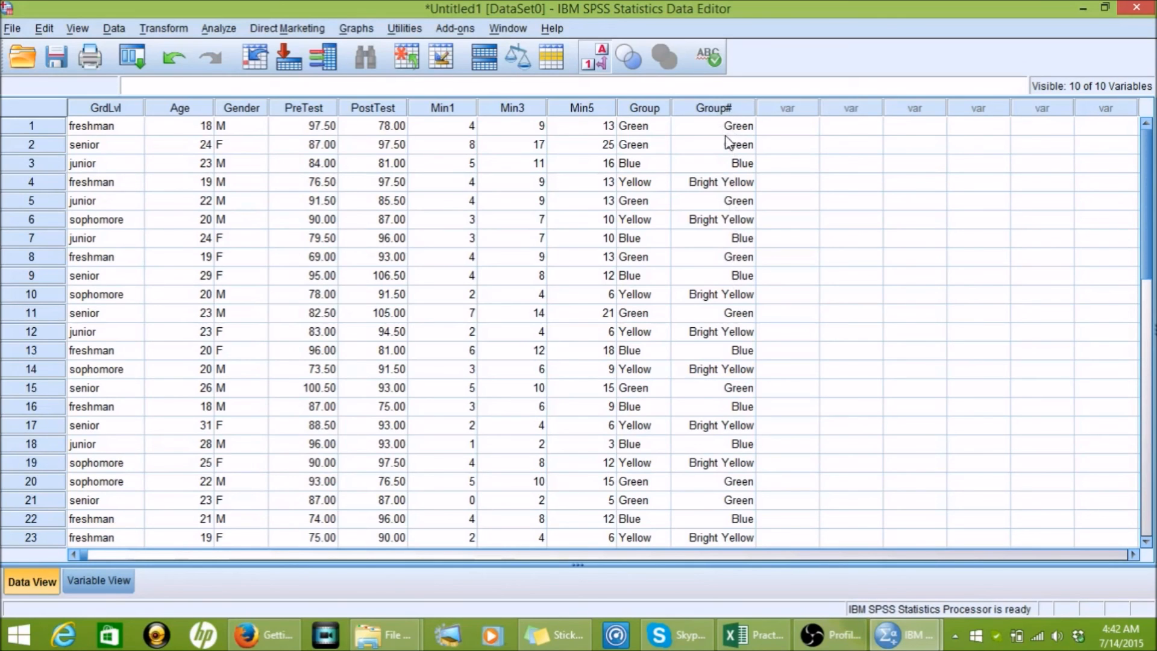
Toggle the value labels display in Data View to compare Group#'s labels with its numeric codes, leaving the codes shown.
left_click(601, 59)
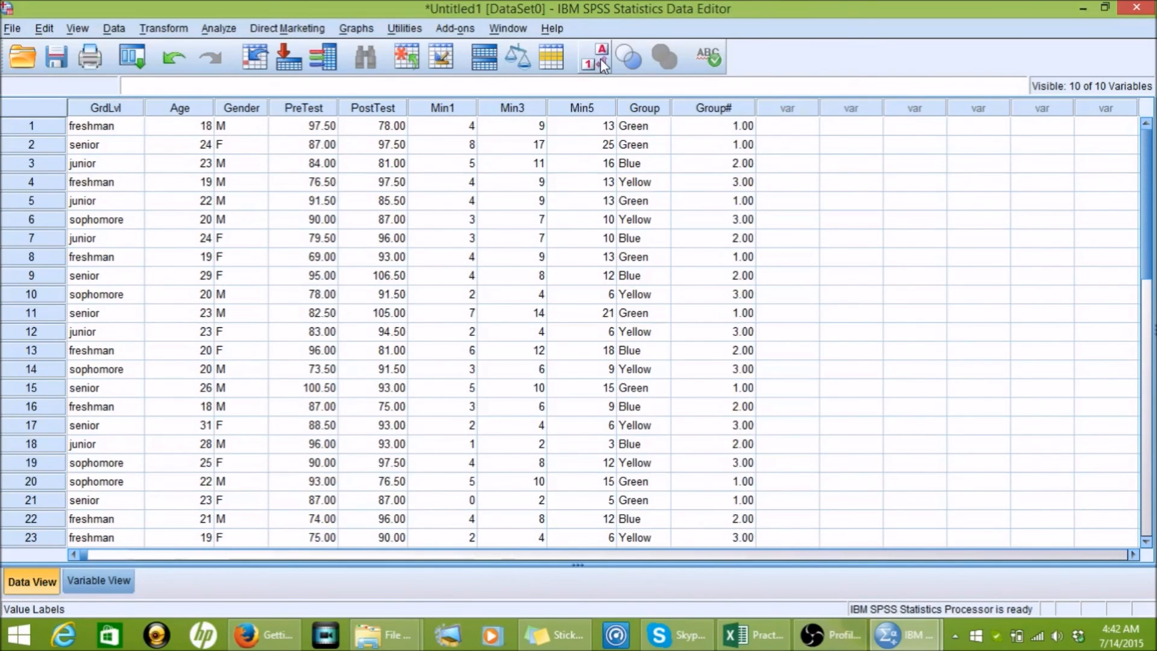
left_click(600, 59)
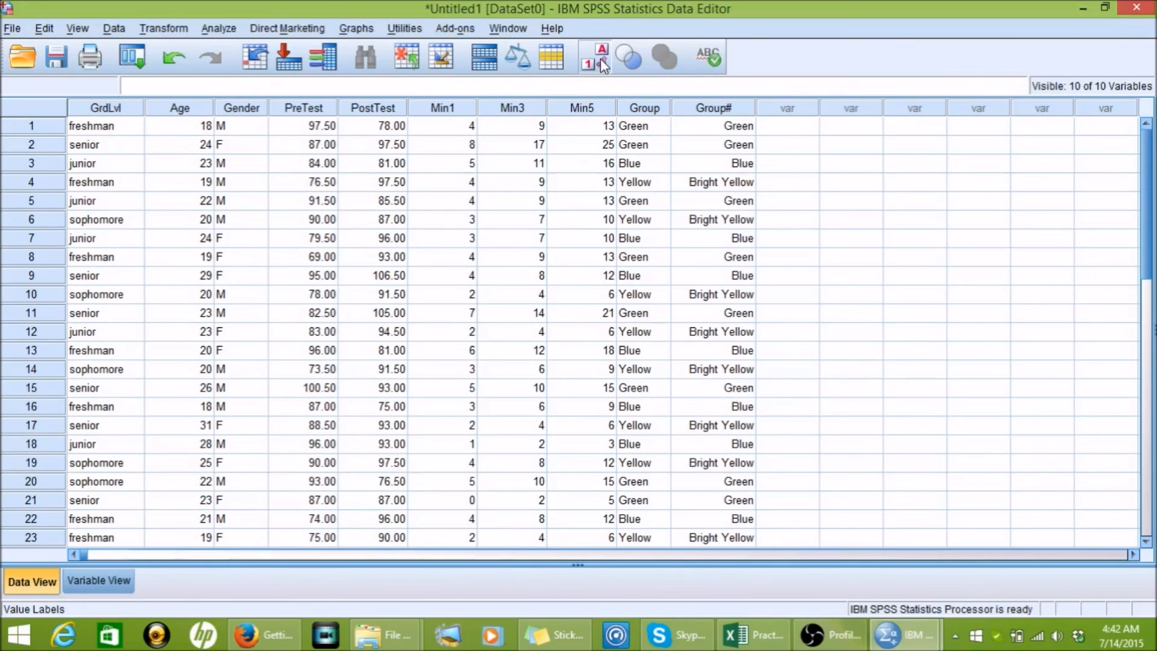
left_click(600, 59)
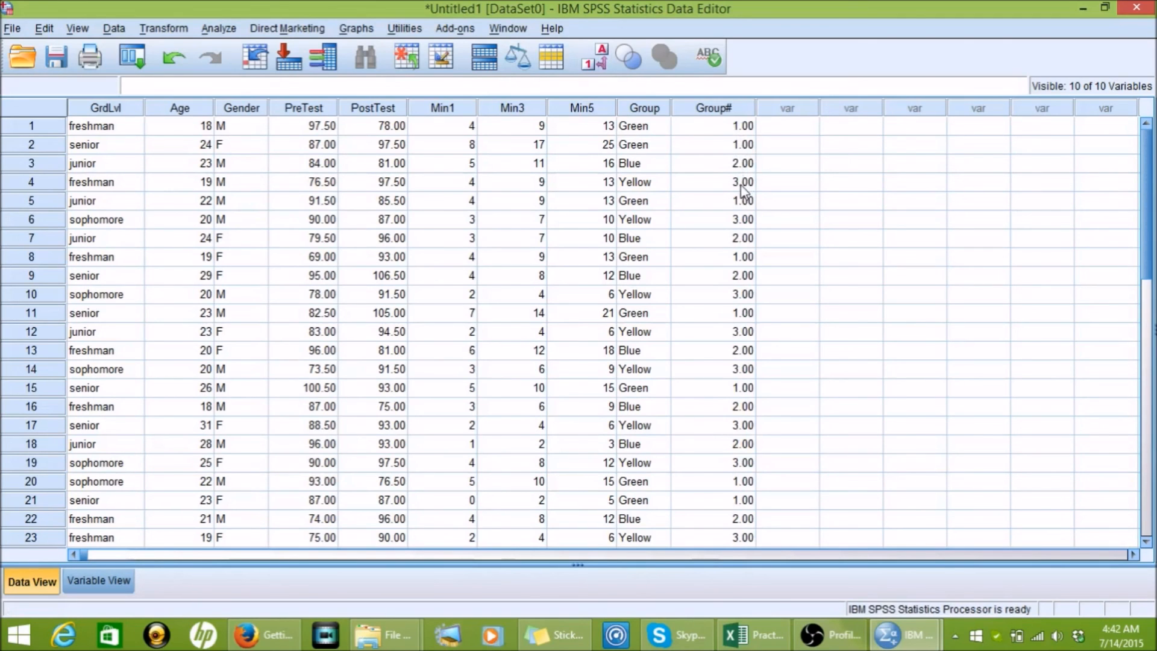
Set the decimals of the Group# variable to 0 in Variable View.
left_click(115, 576)
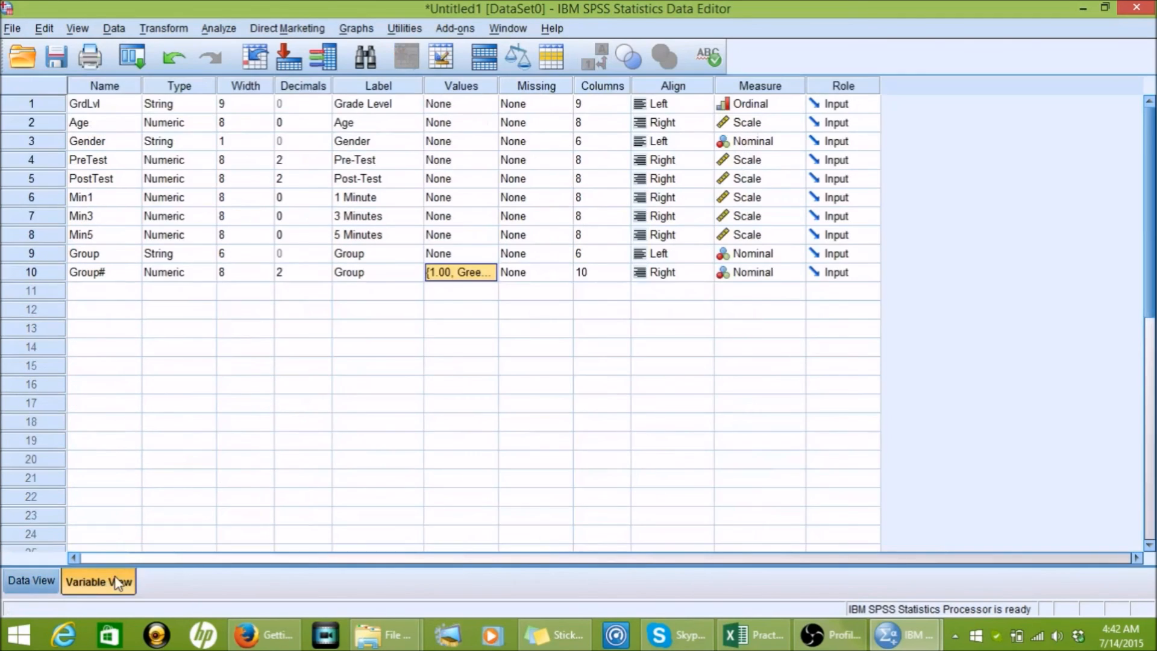
left_click(288, 274)
left_click(324, 277)
left_click(324, 276)
left_click(335, 361)
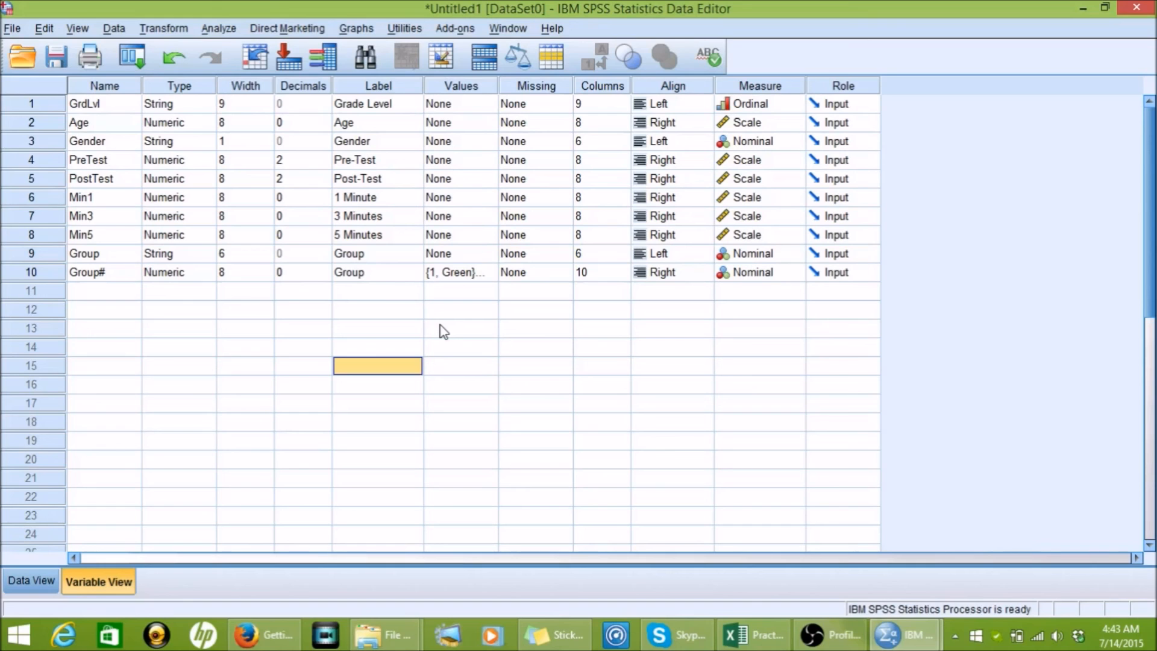
left_click(824, 637)
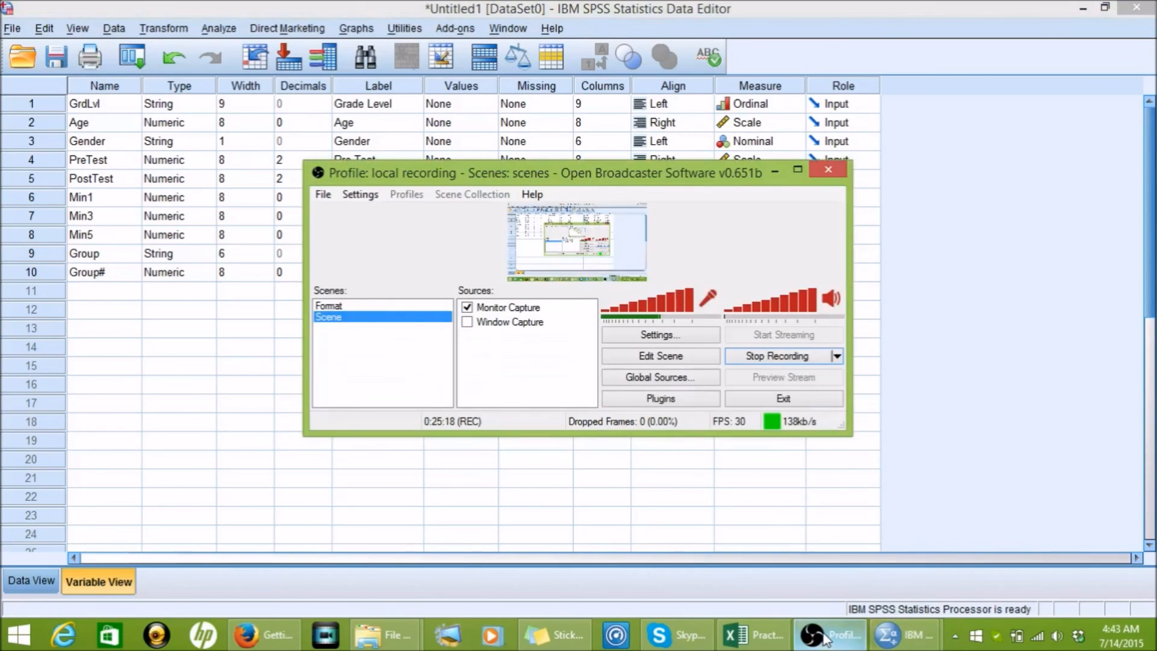
left_click(771, 360)
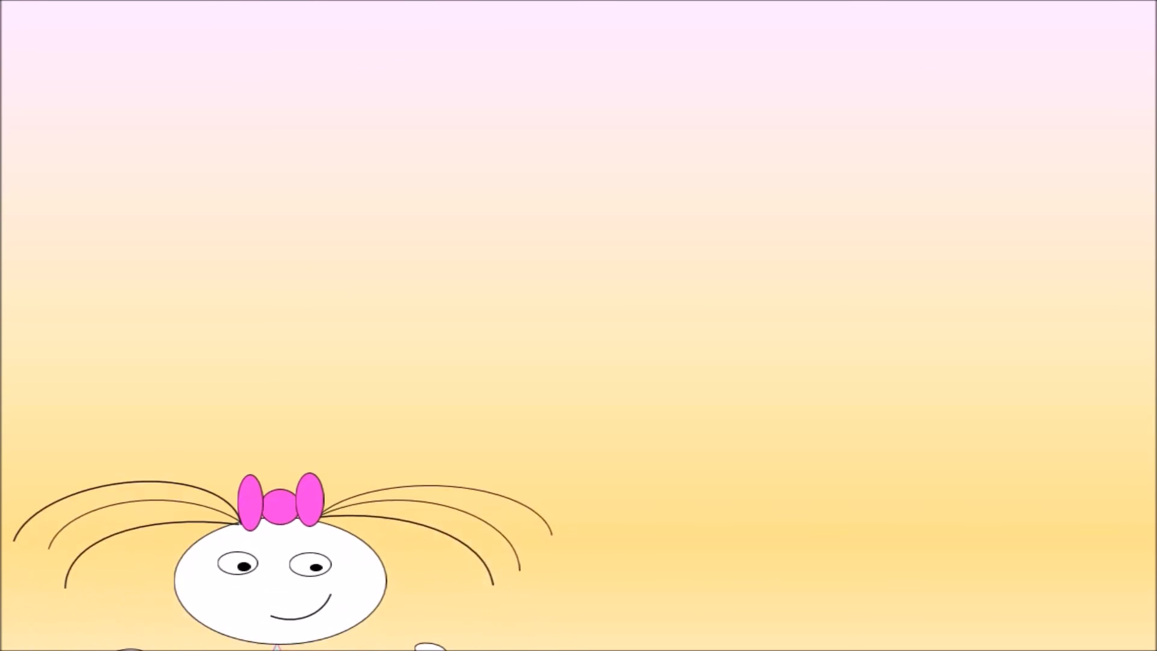